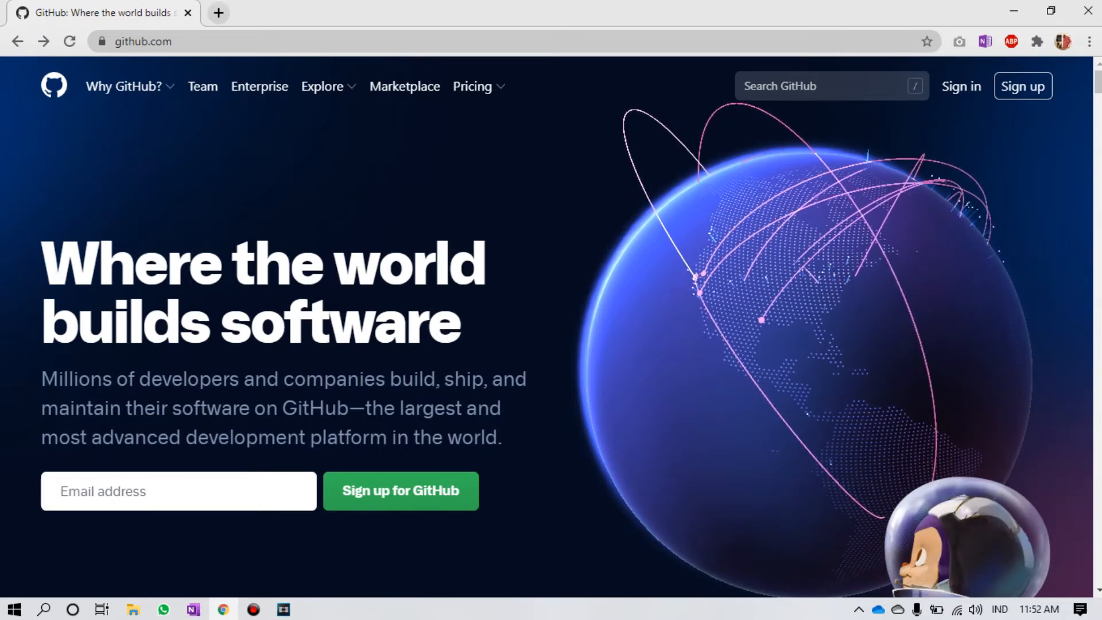
# Step: Select the browser's address bar on the github.com home page
pyautogui.hotkey('ctrl', 'l')
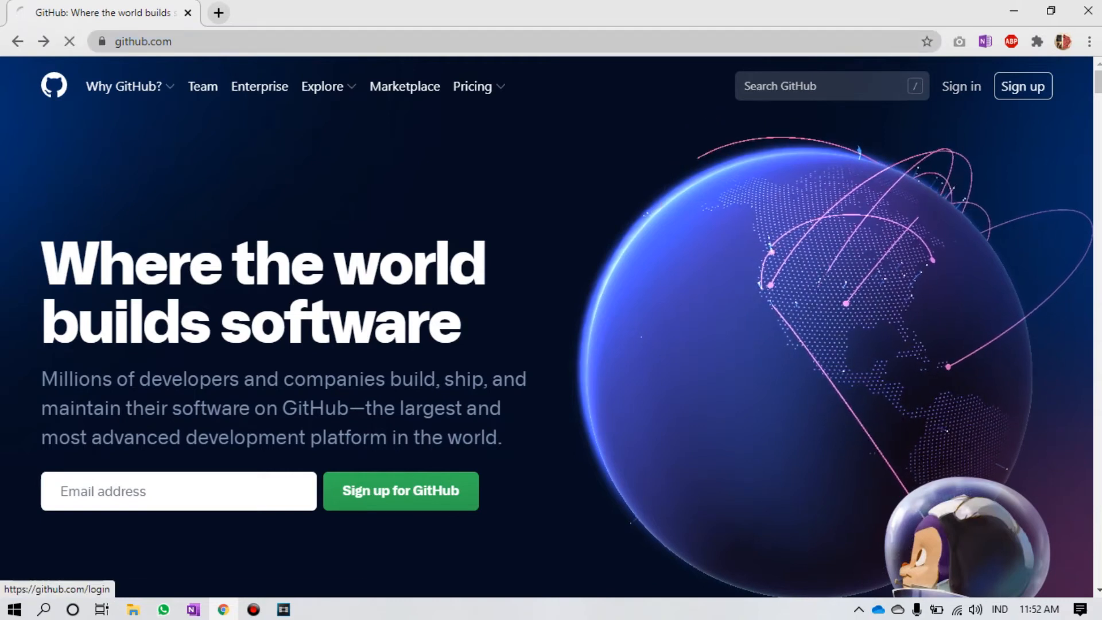
# Step: Fill in the sign-up form with a username, e-mail address and password
pyautogui.click(962, 87)
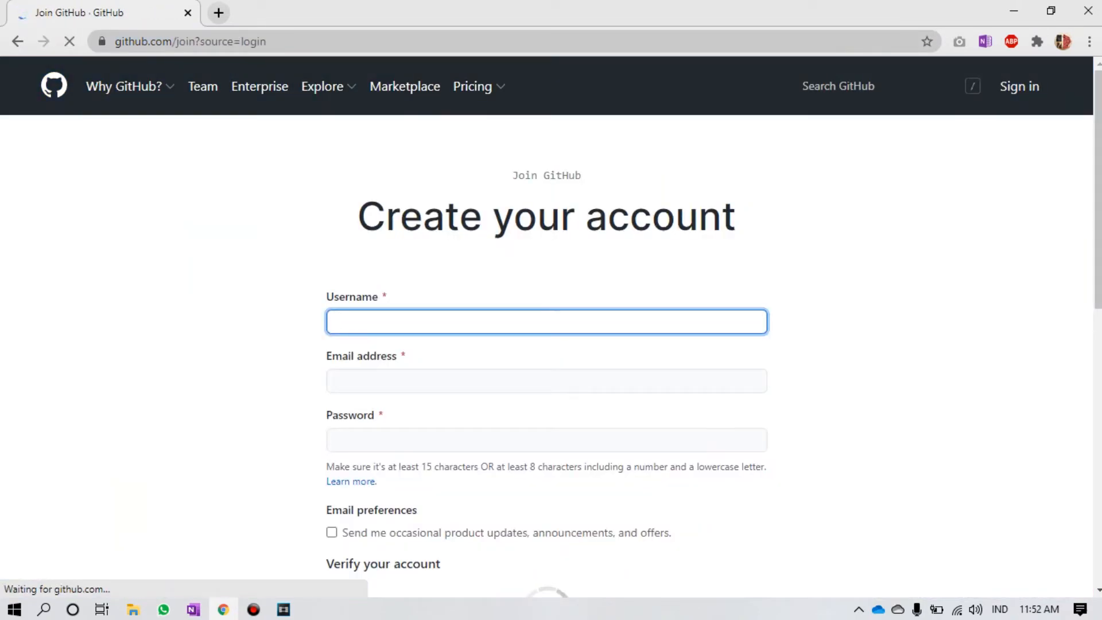
pyautogui.write('hendro')
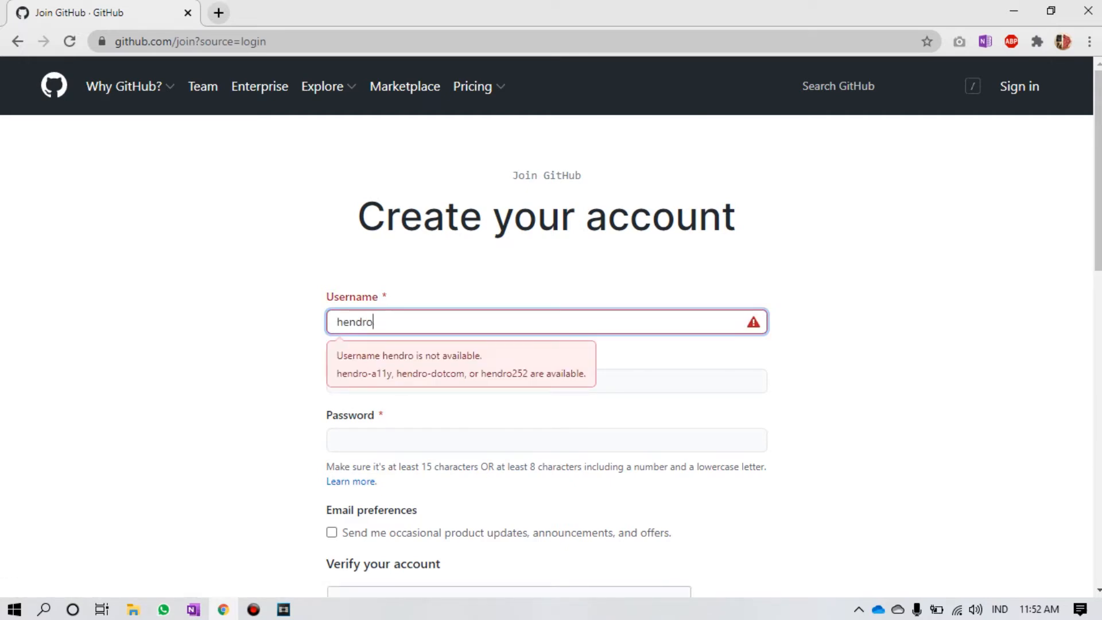
pyautogui.write('-test')
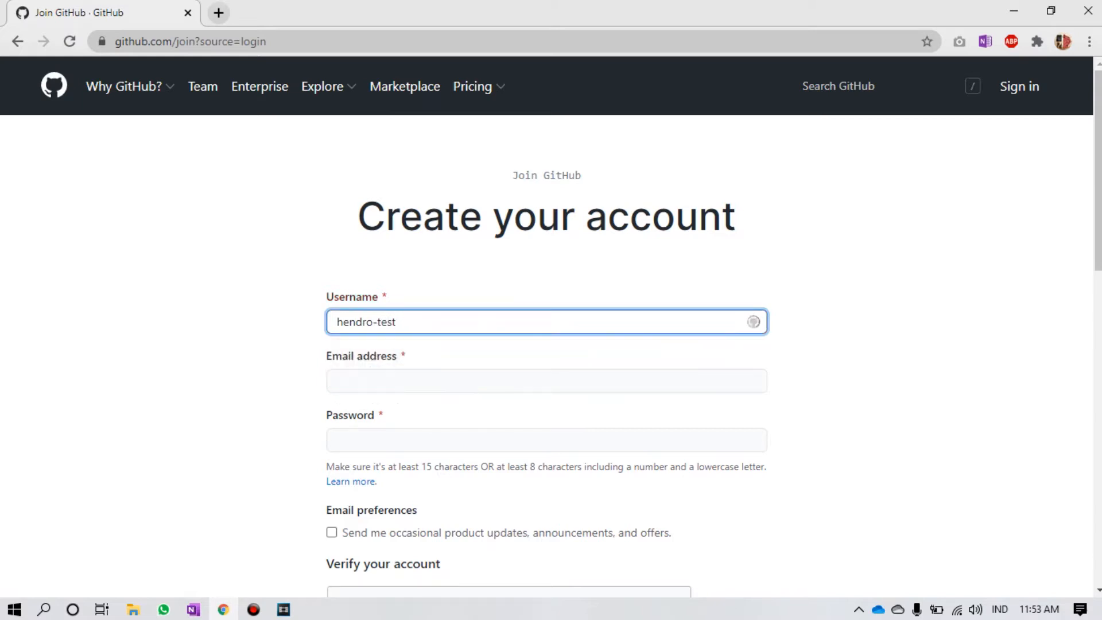
pyautogui.click(337, 381)
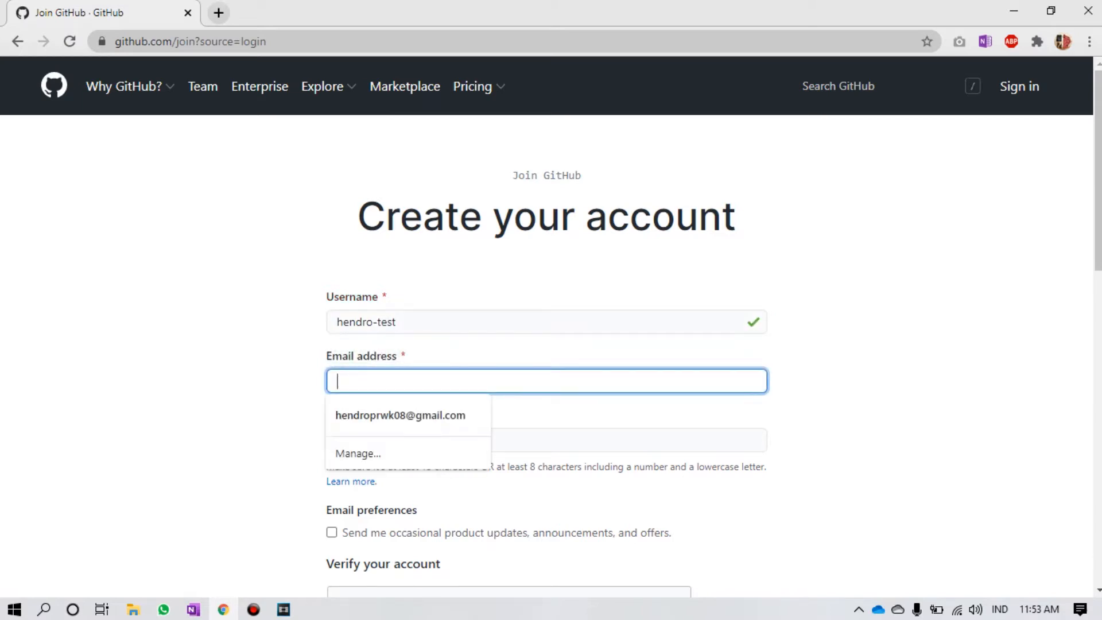
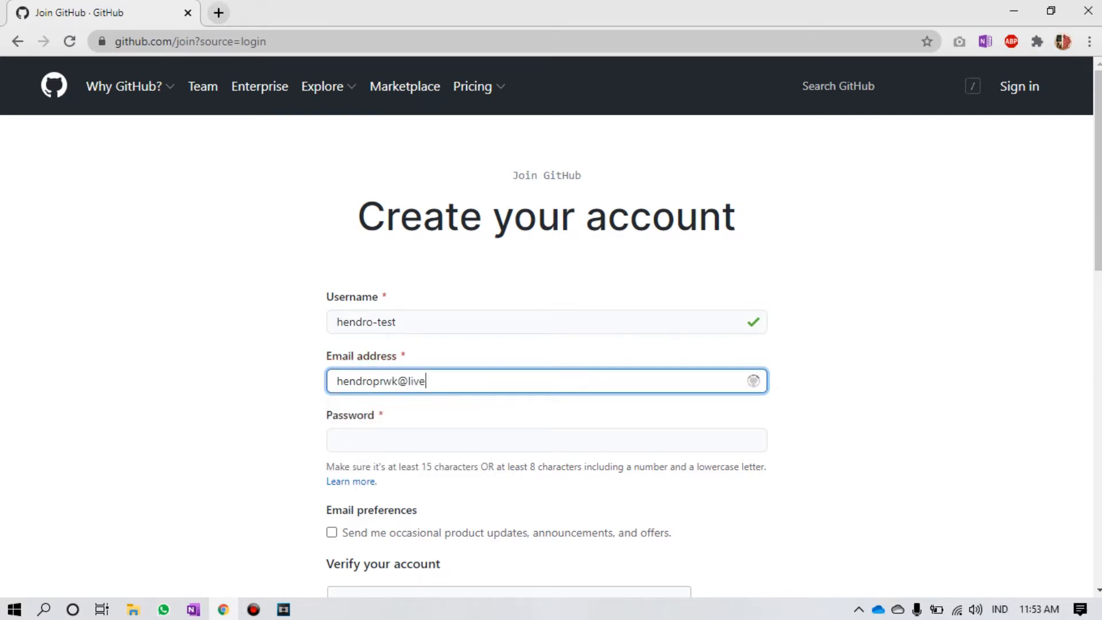
pyautogui.press('Tab')
pyautogui.write('h')
pyautogui.write('•••')
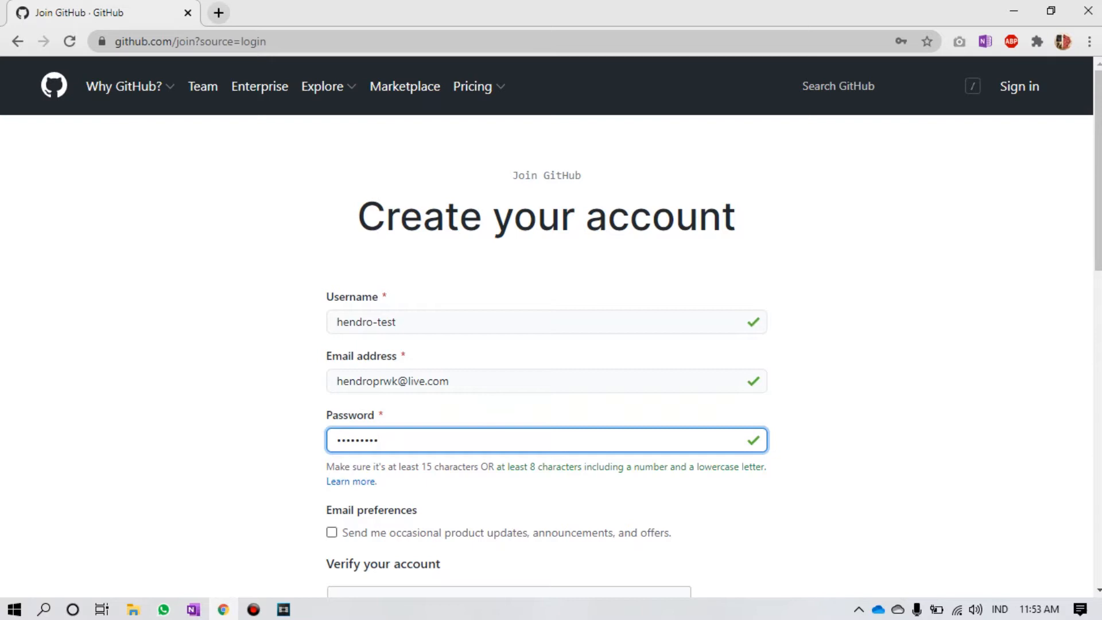
pyautogui.scroll(-7, 552, 321)
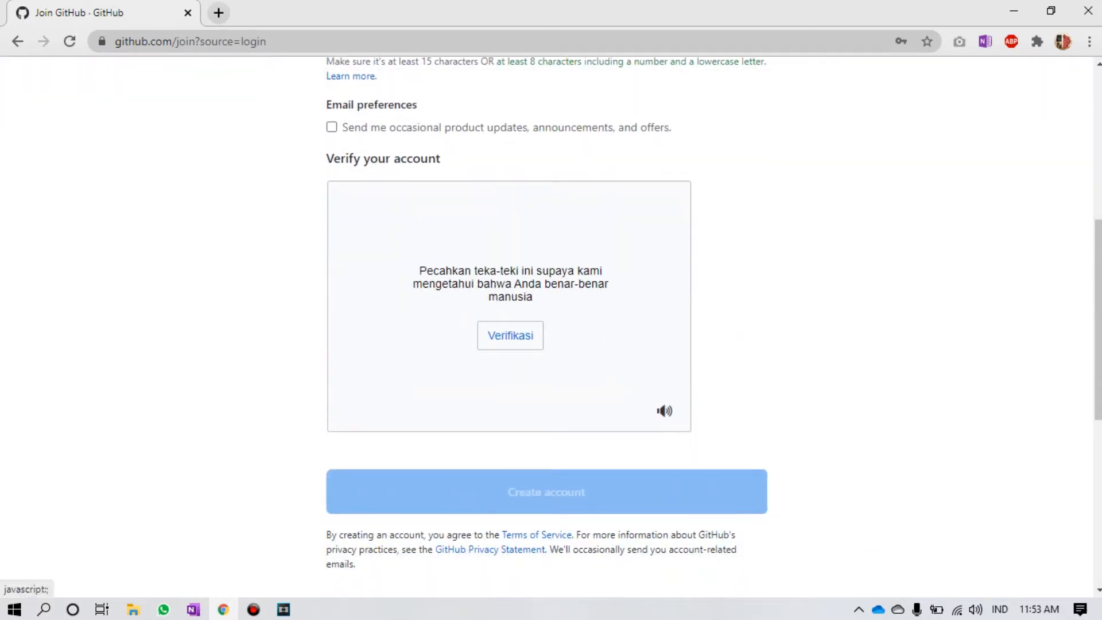
# Step: Solve the spiral-galaxy verification puzzle and create the free account
pyautogui.click(510, 336)
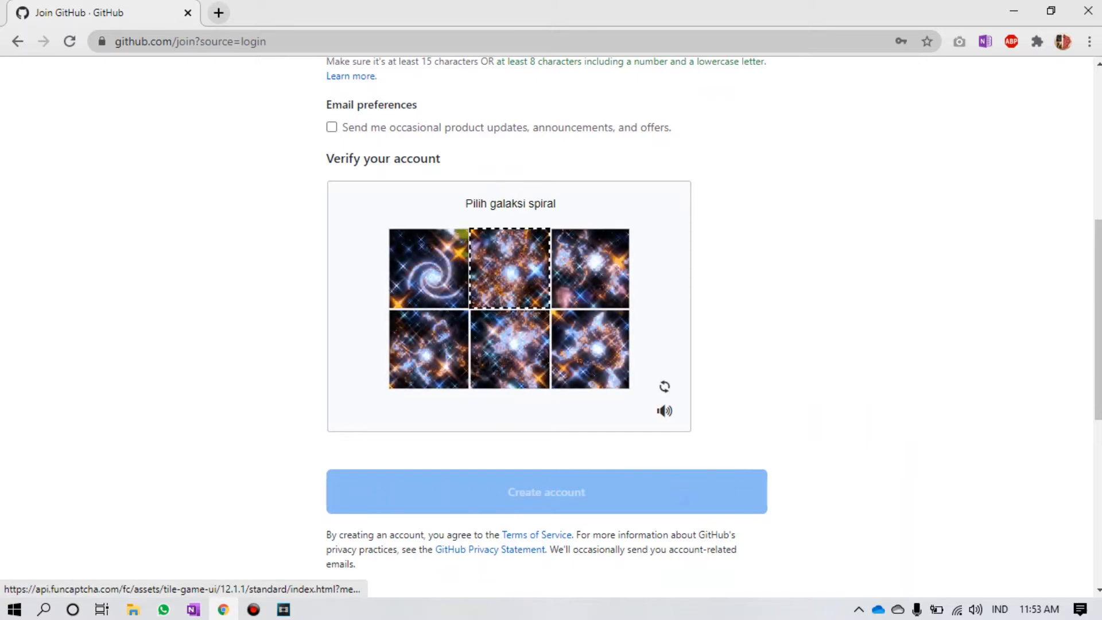
pyautogui.click(429, 269)
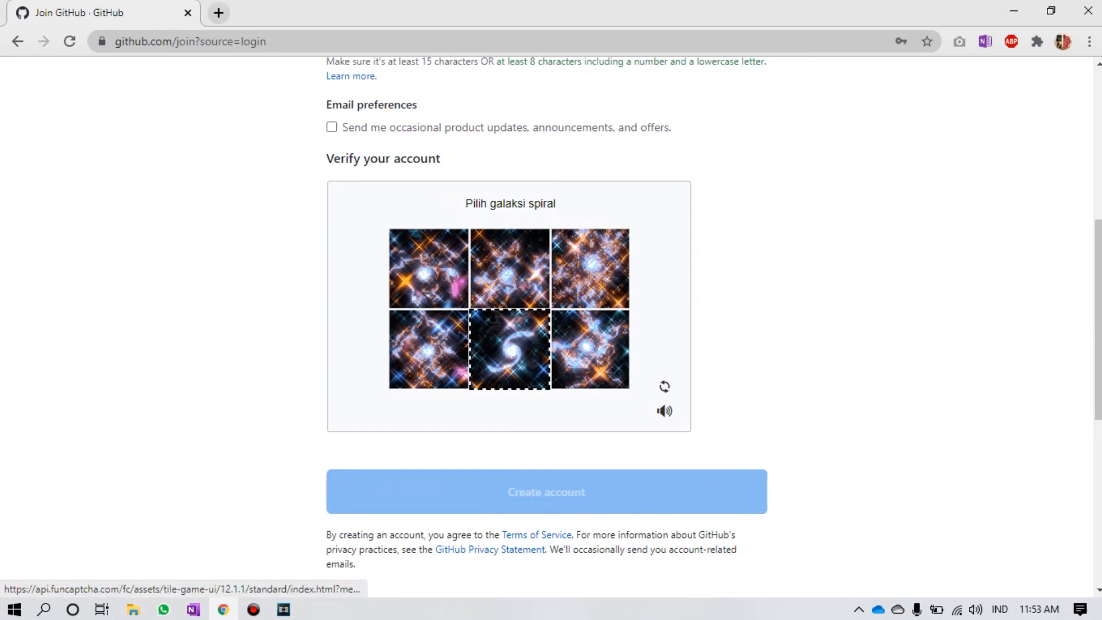
pyautogui.click(509, 349)
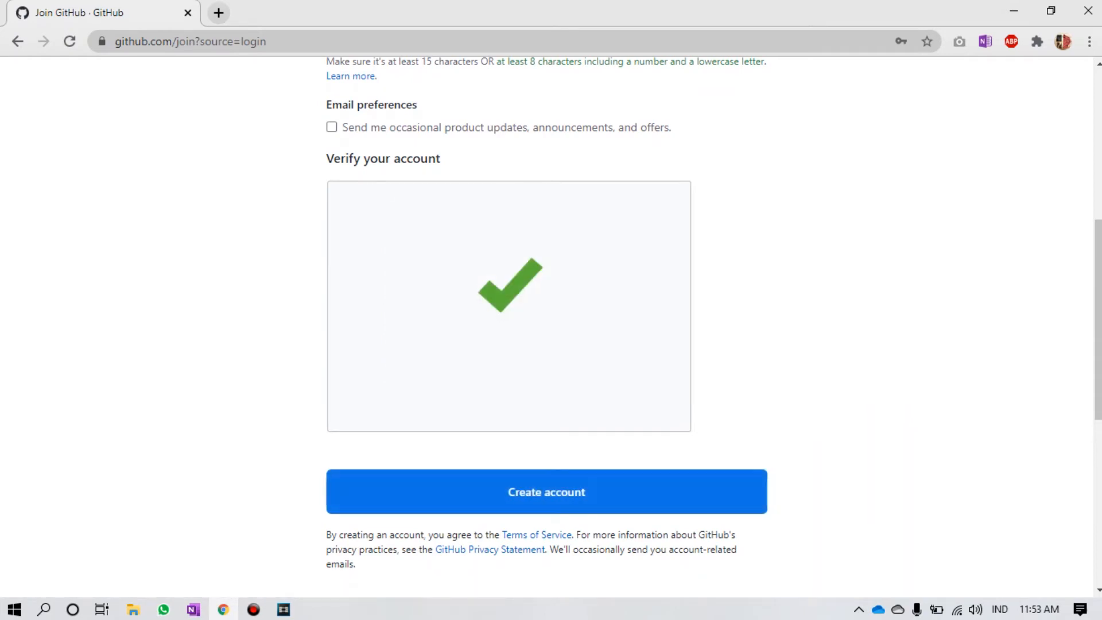
pyautogui.click(546, 492)
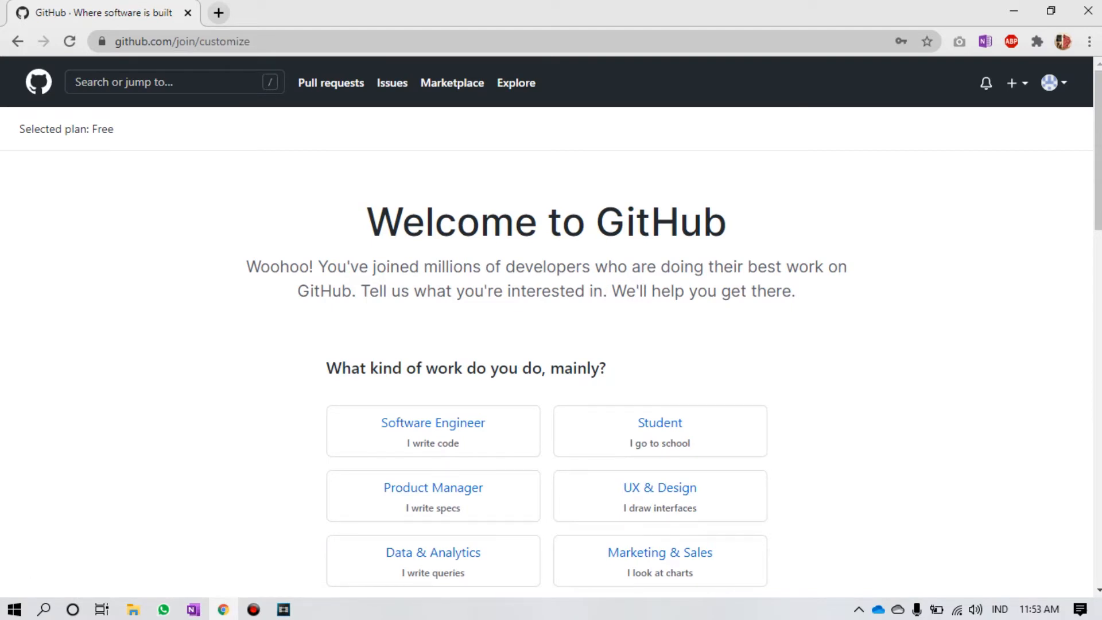
# Step: Sign out of the newly created account from the avatar menu
pyautogui.click(1054, 82)
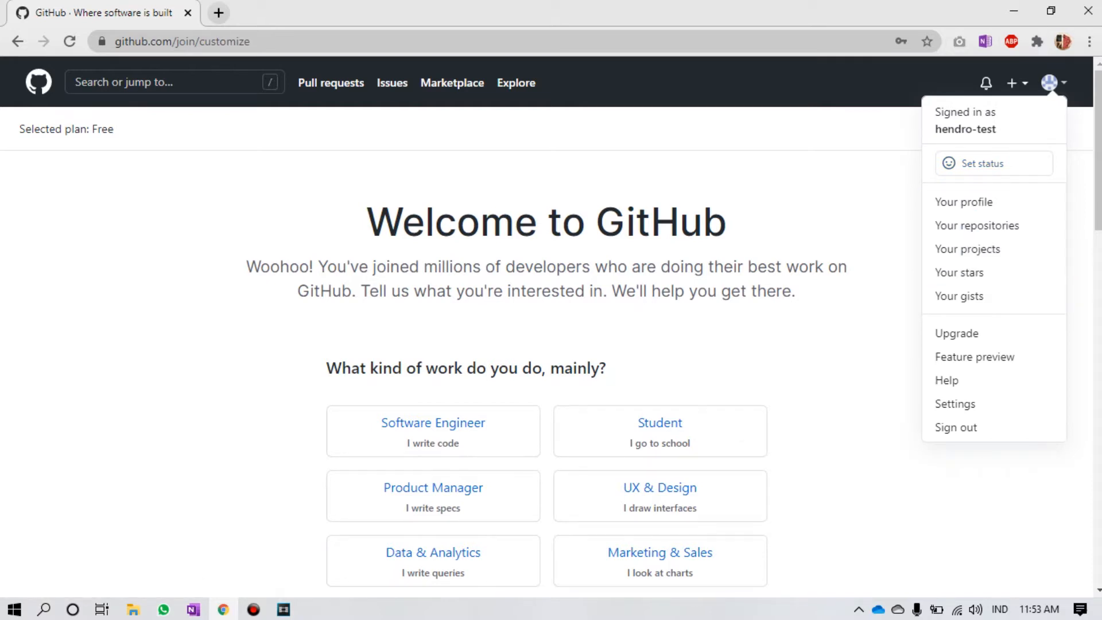
pyautogui.press('Escape')
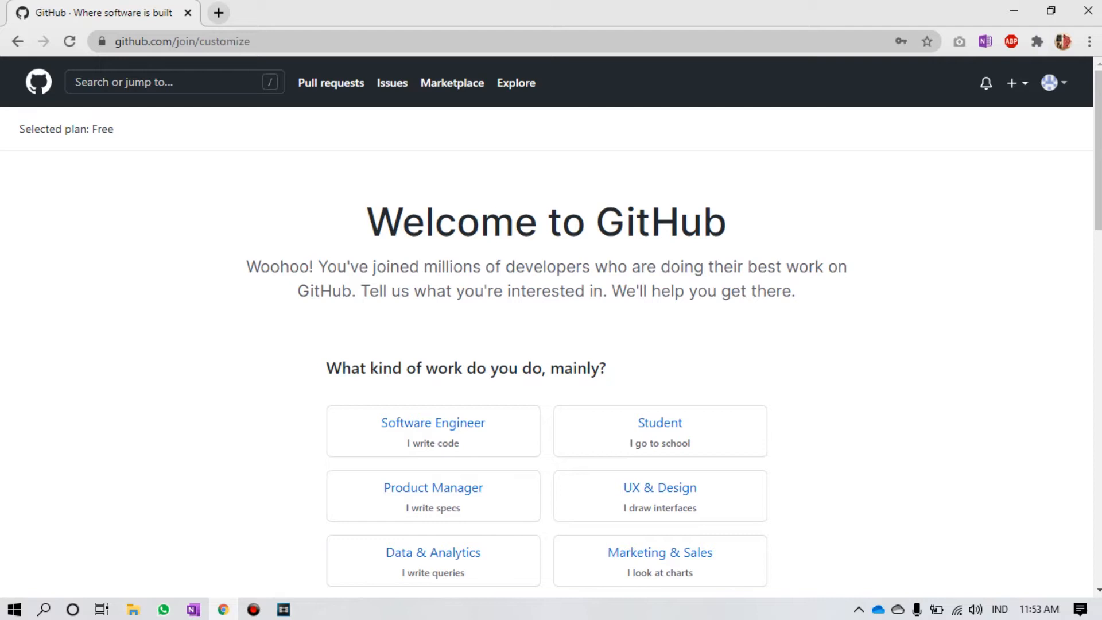
pyautogui.click(1054, 82)
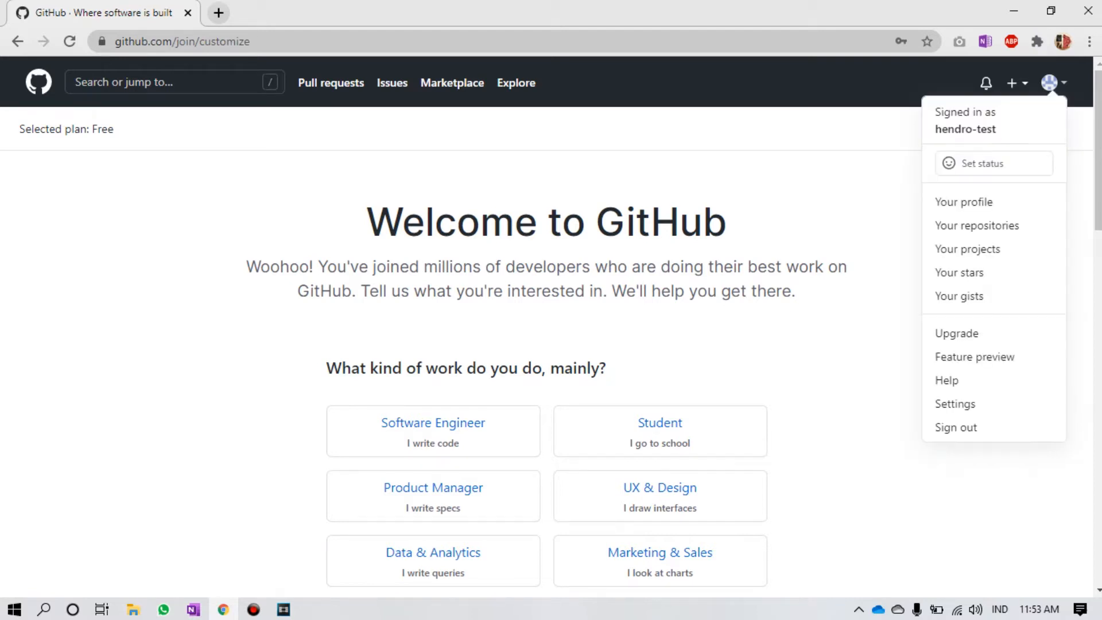
pyautogui.click(965, 427)
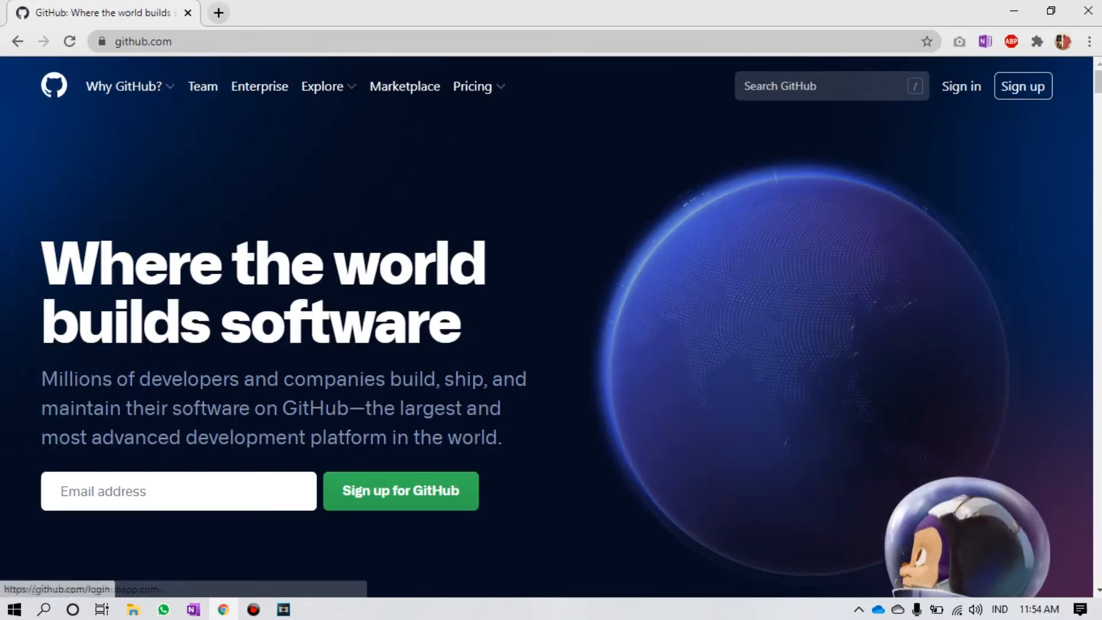
# Step: Sign in with the saved e-mail and the account password, then reload the dashboard
pyautogui.press('Down')
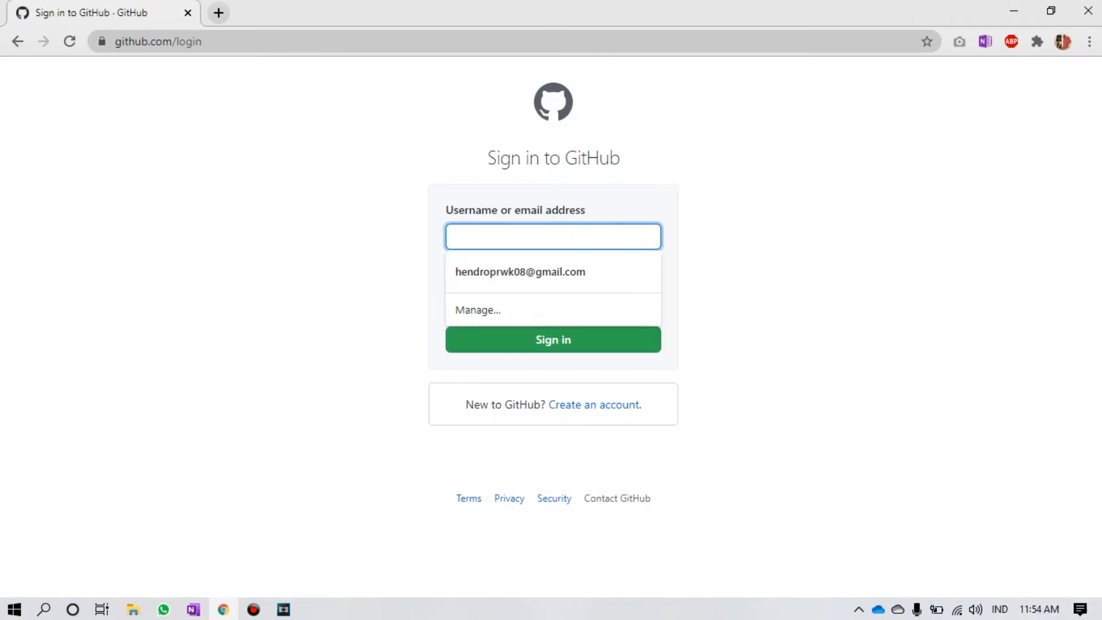
pyautogui.press('Down')
pyautogui.press('Return')
pyautogui.press('Tab')
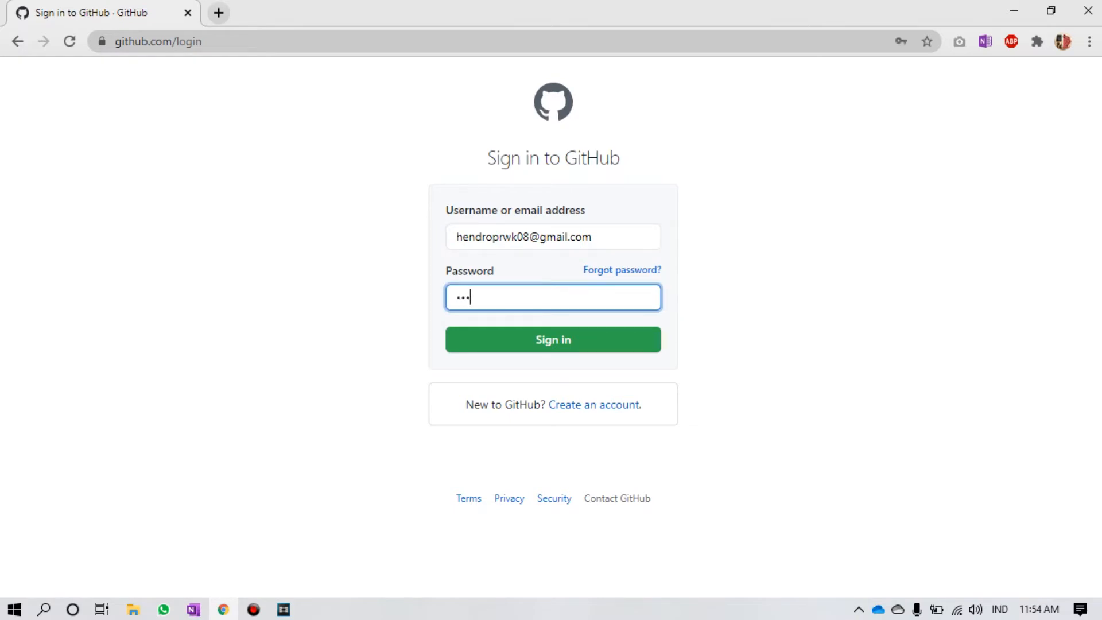
pyautogui.press('Return')
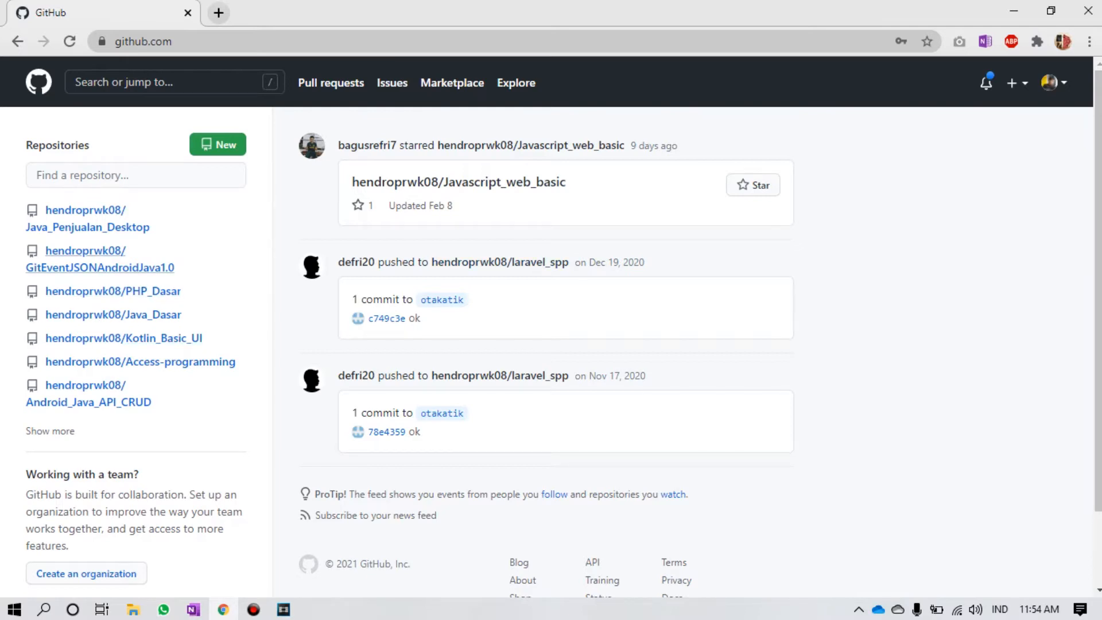
pyautogui.scroll(-2, 552, 344)
pyautogui.scroll(2, 551, 345)
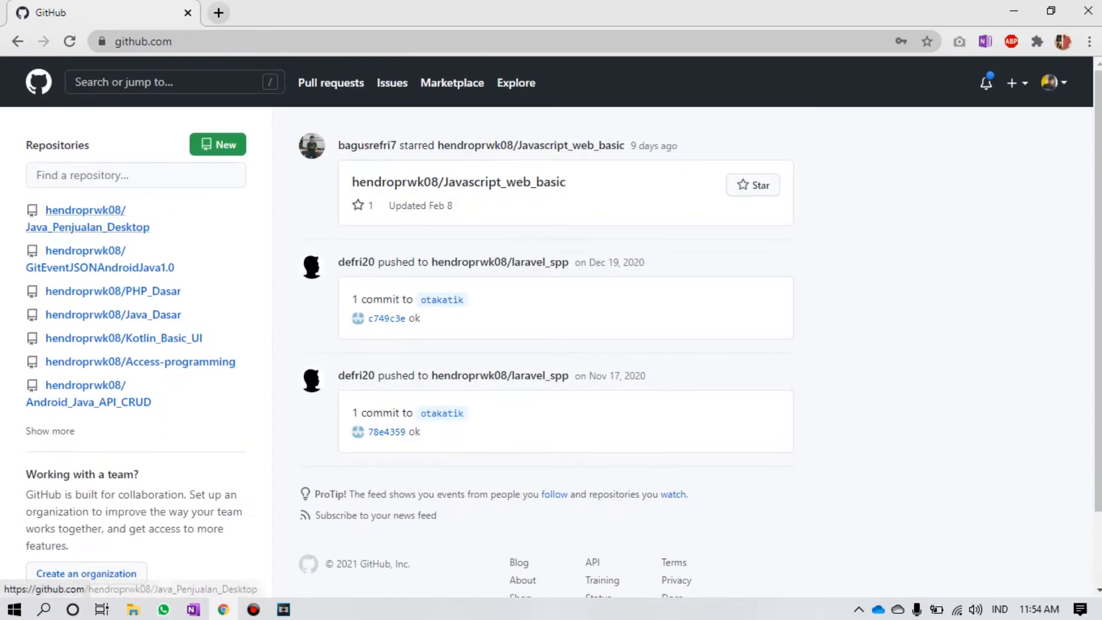
pyautogui.press('F5')
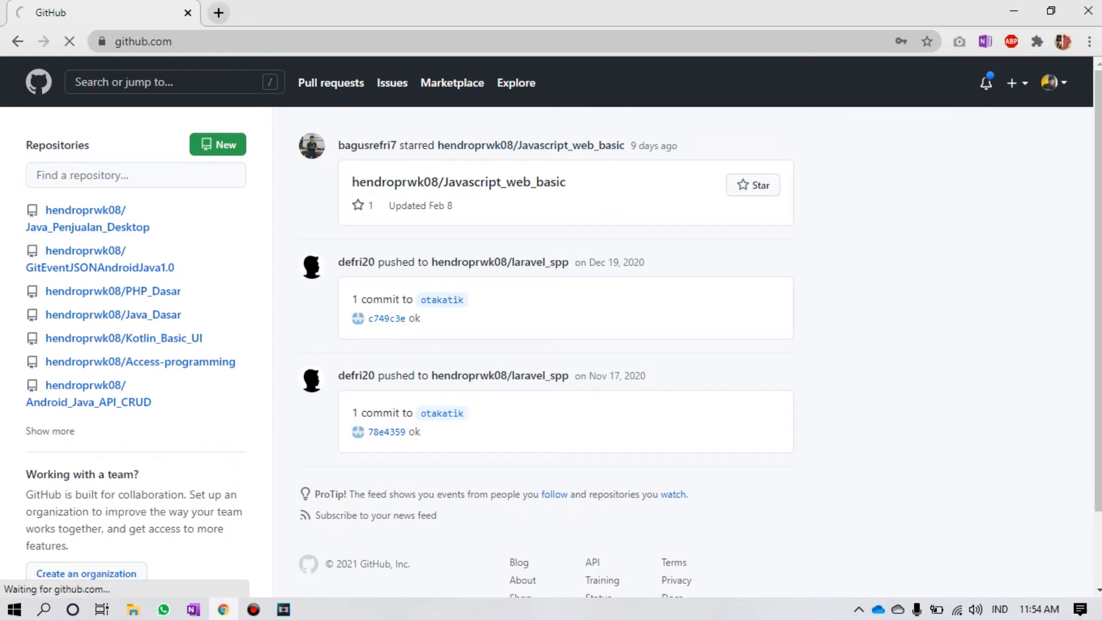
# Step: Open Your profile and look over the Overview tab's popular repositories
pyautogui.click(1049, 82)
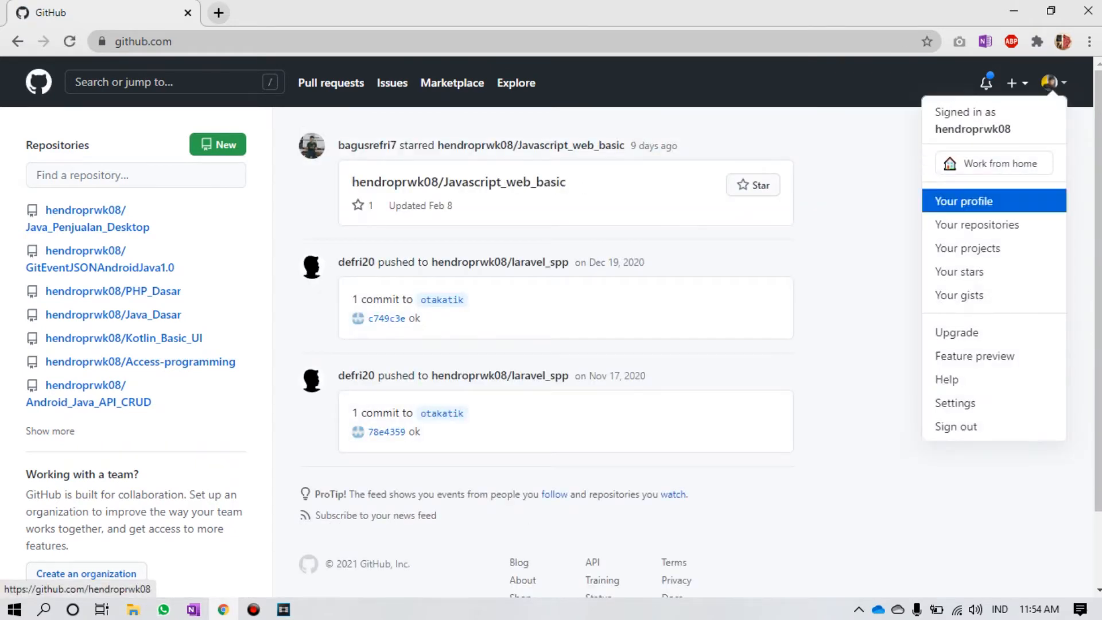
pyautogui.click(964, 201)
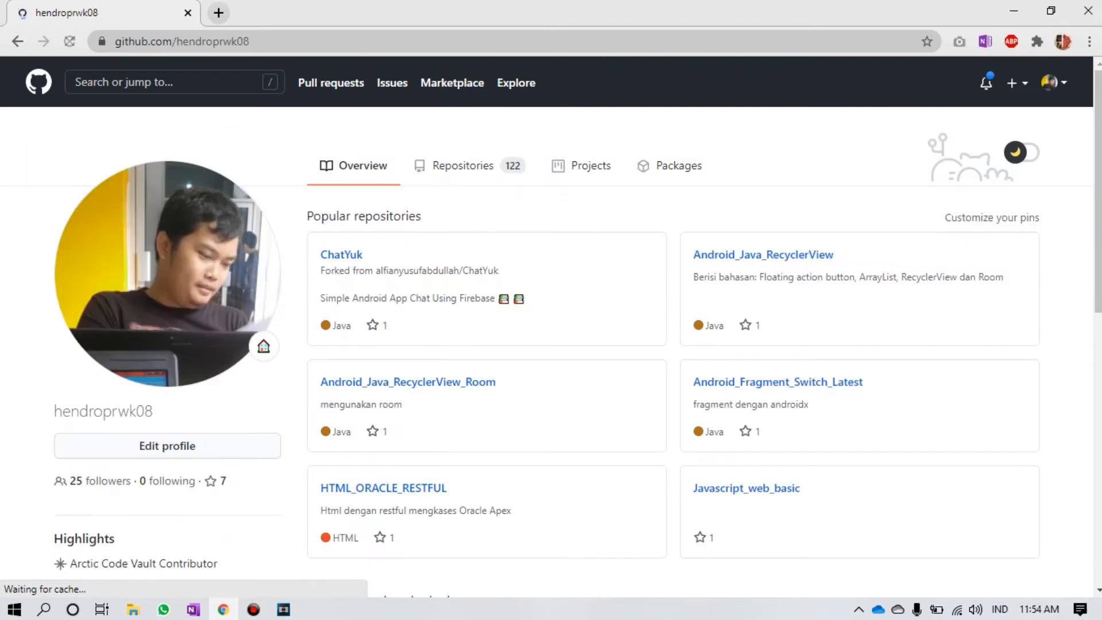
pyautogui.scroll(-10, 780, 379)
pyautogui.scroll(3, 436, 207)
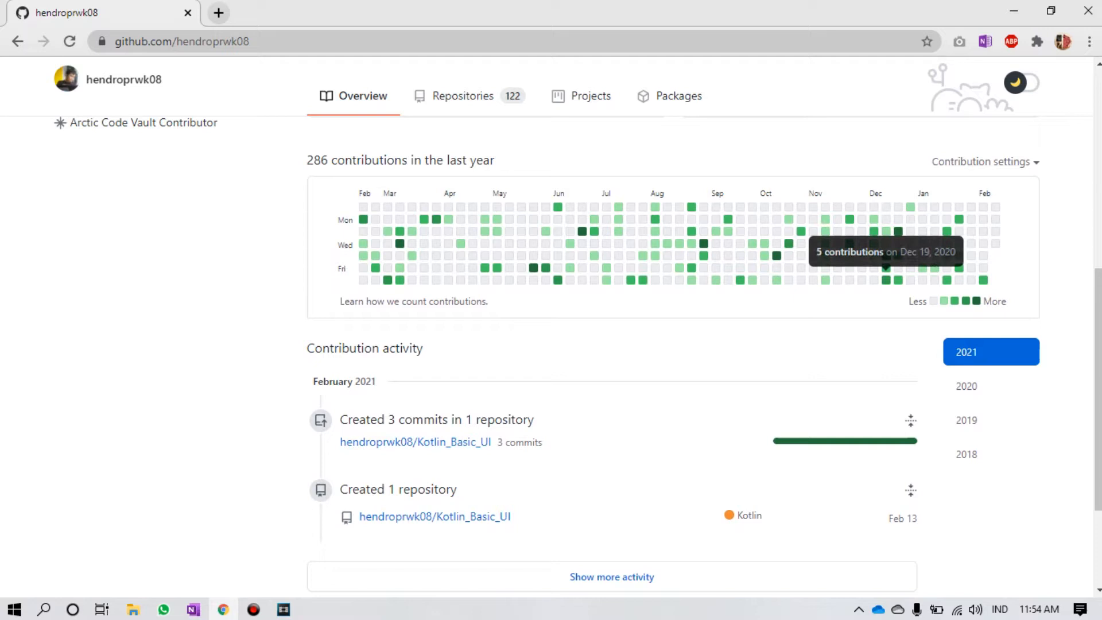
pyautogui.scroll(-3, 552, 356)
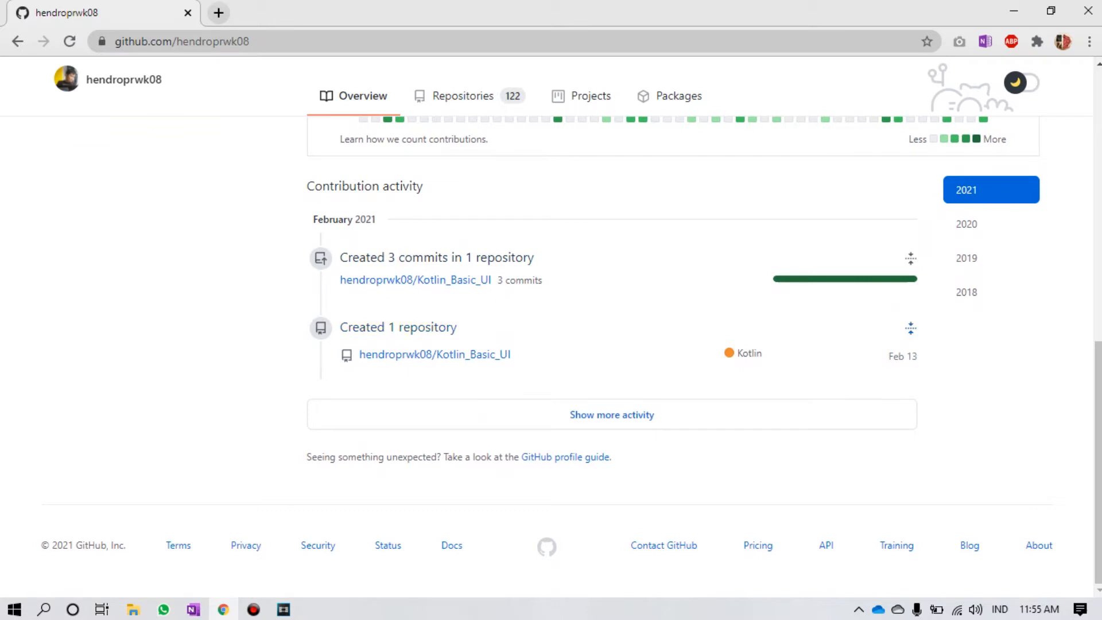
pyautogui.scroll(8, 551, 327)
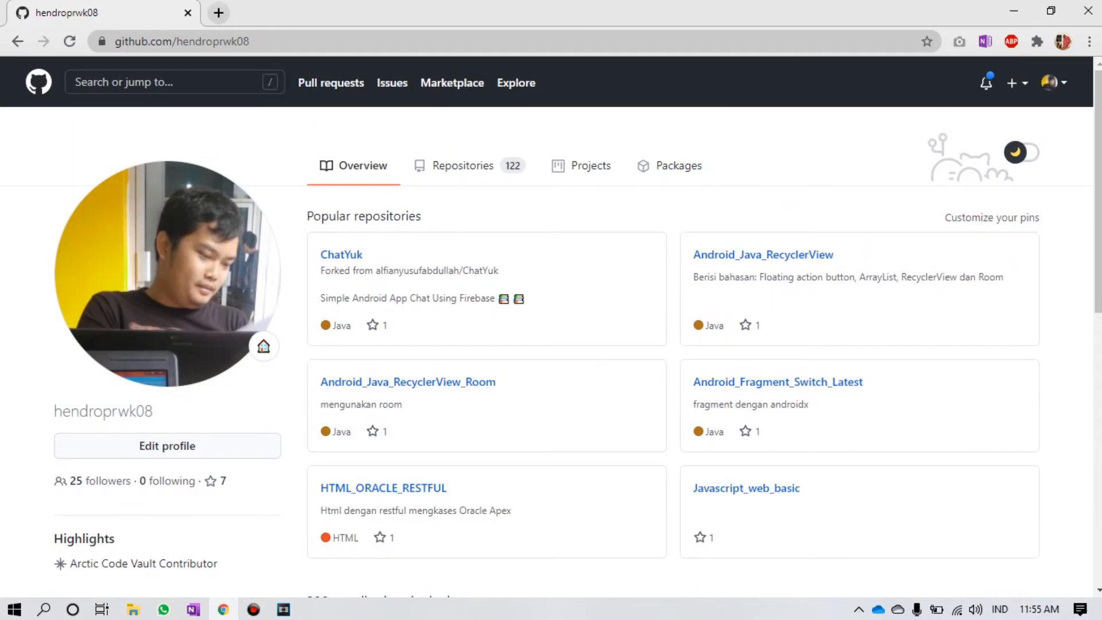
# Step: Toggle the profile page between dark and light mode and dismiss the notice
pyautogui.click(1022, 152)
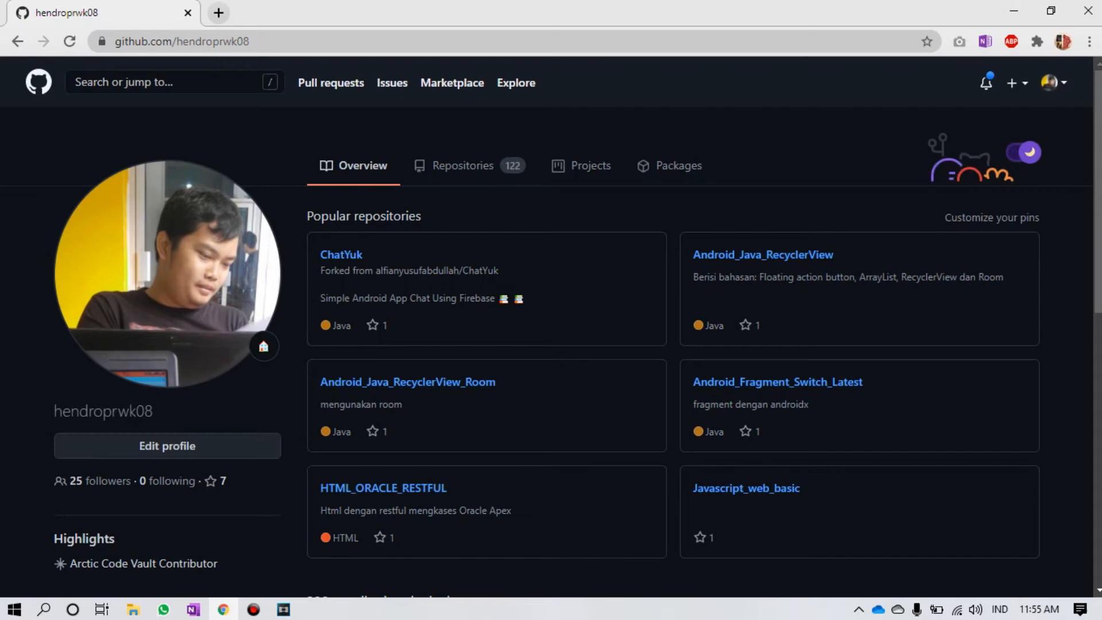
pyautogui.click(1024, 152)
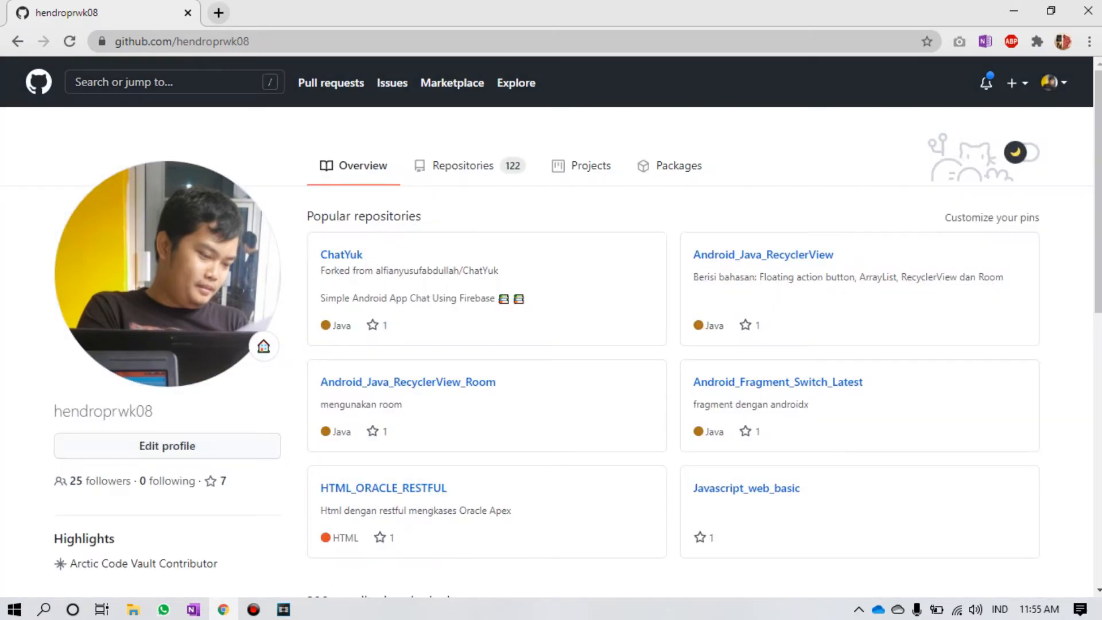
pyautogui.click(1024, 152)
pyautogui.click(1024, 152)
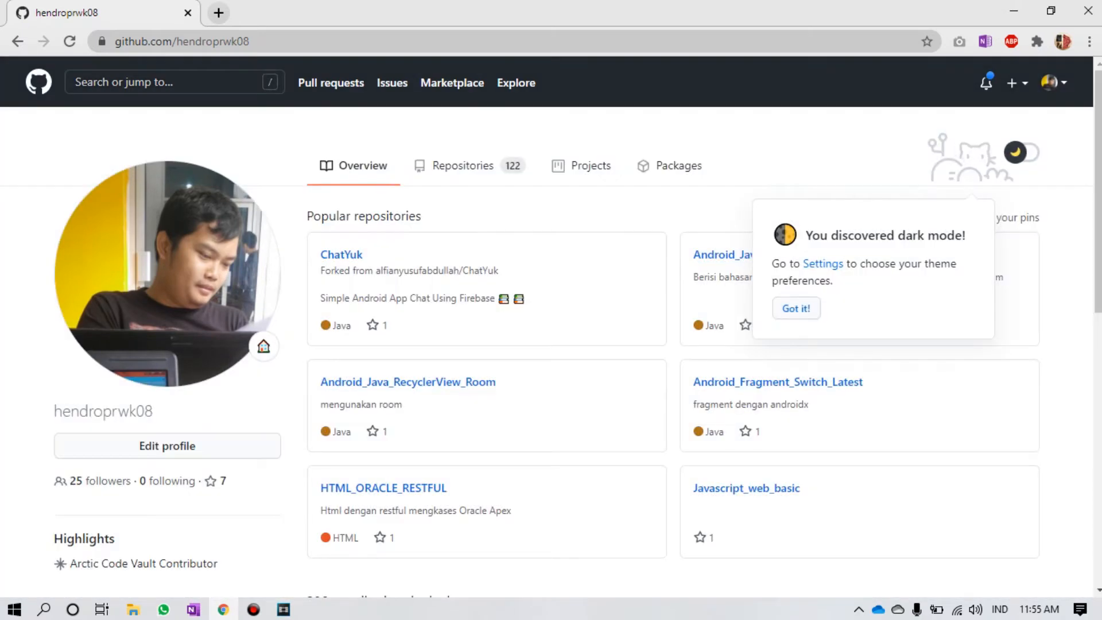
pyautogui.click(1024, 152)
pyautogui.click(796, 309)
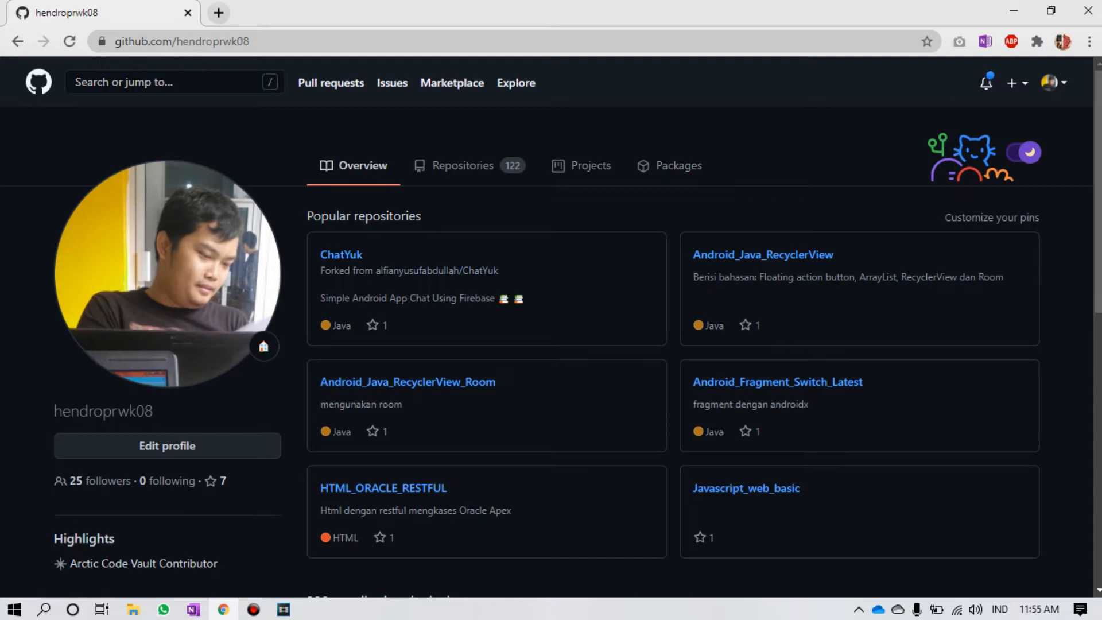
pyautogui.click(1055, 83)
# Step: Search 'github desktop' in a new tab and open desktop.github.com
pyautogui.click(219, 12)
pyautogui.write('gu')
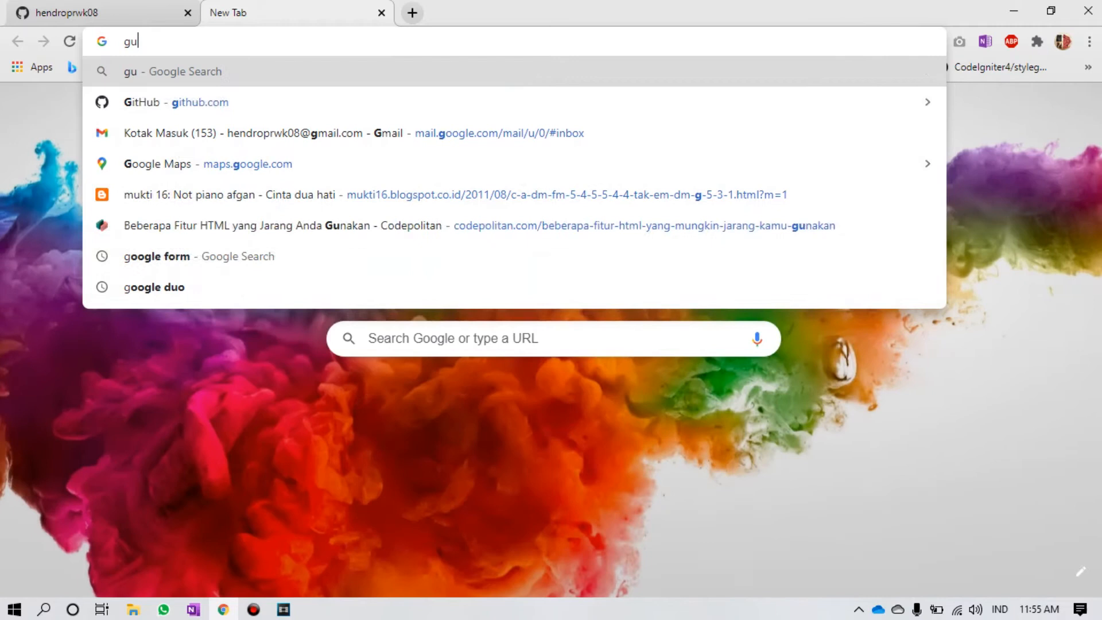
pyautogui.press('BackSpace')
pyautogui.write('ithub')
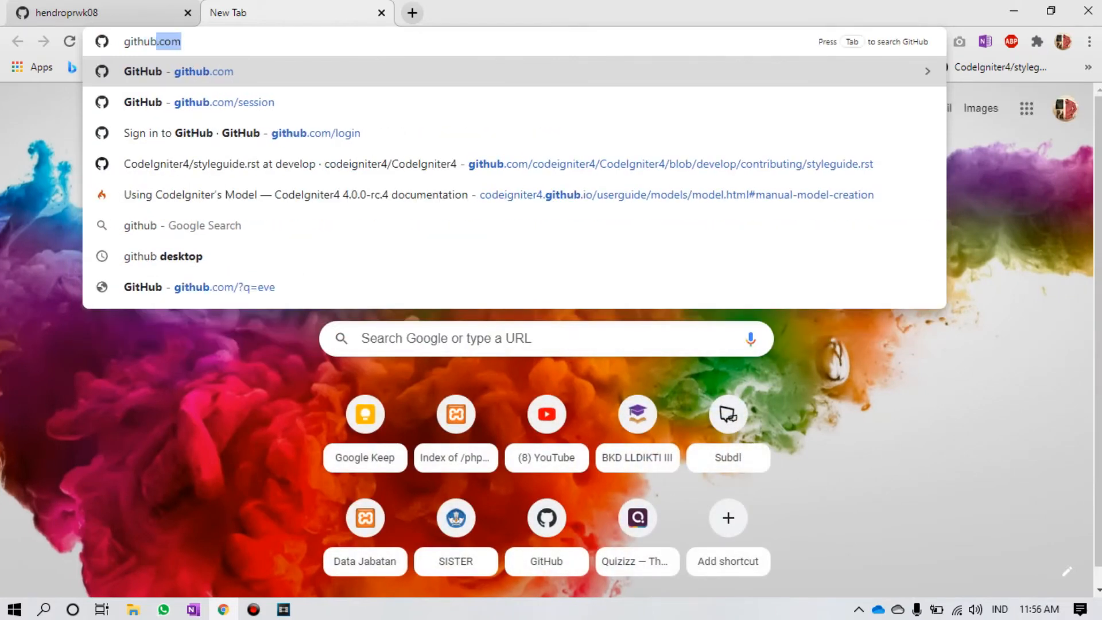
pyautogui.write('des')
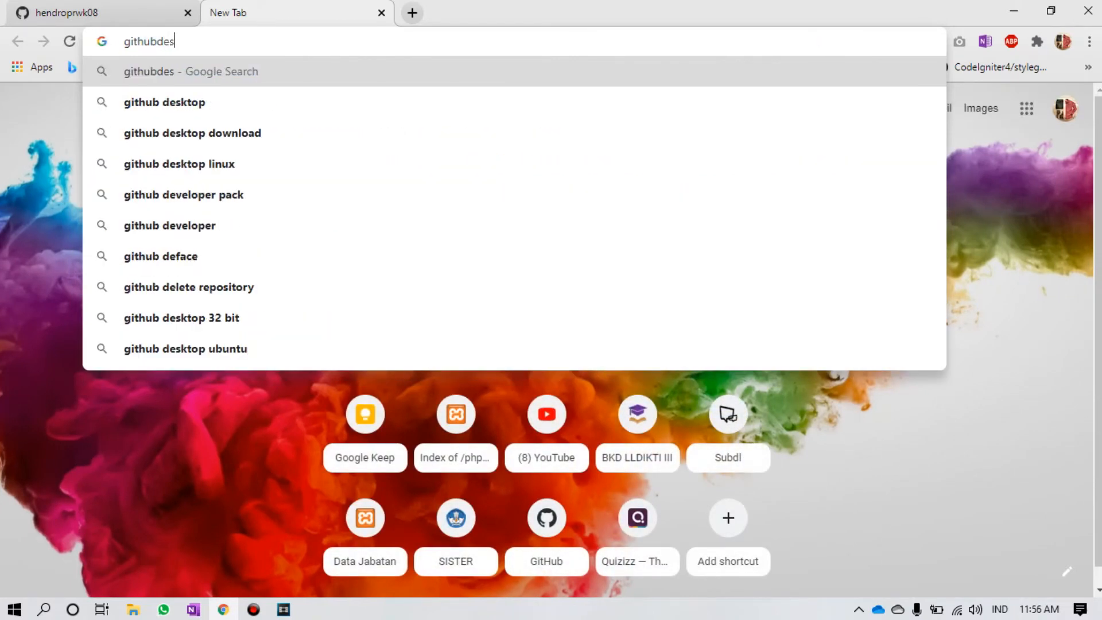
pyautogui.press('Down')
pyautogui.press('Return')
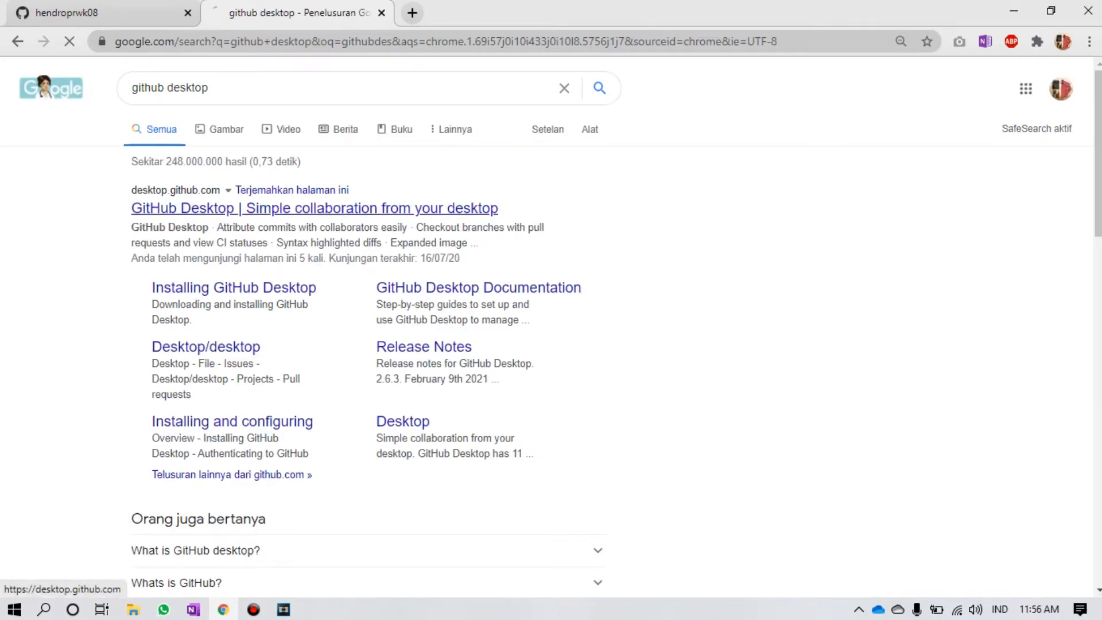
pyautogui.click(298, 208)
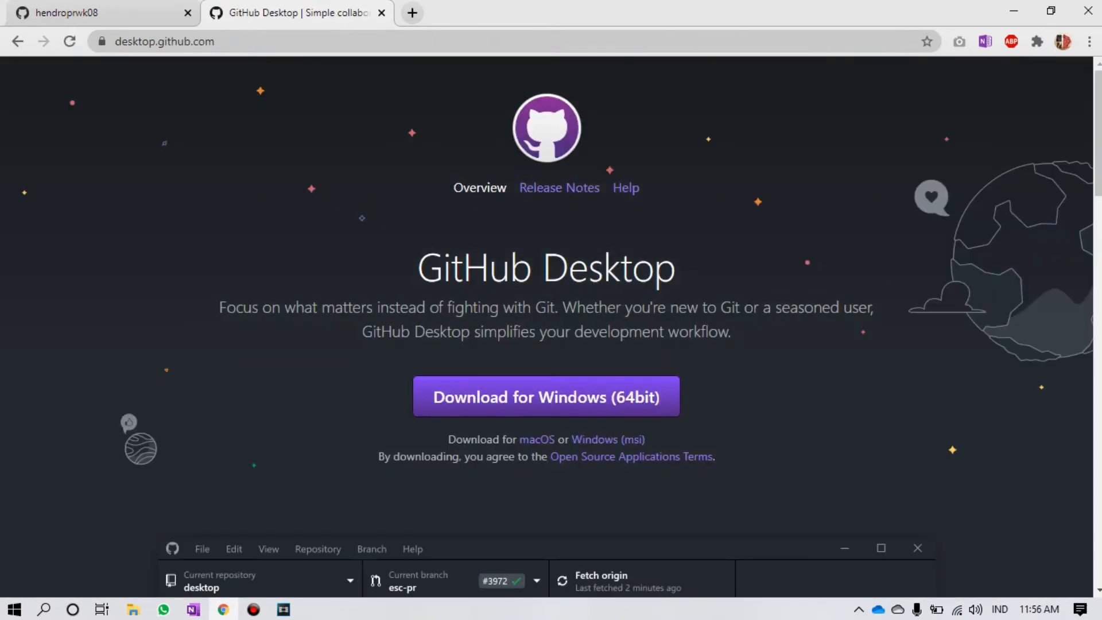
# Step: Download the Windows installer, keep it despite the warning, and run it
pyautogui.click(547, 398)
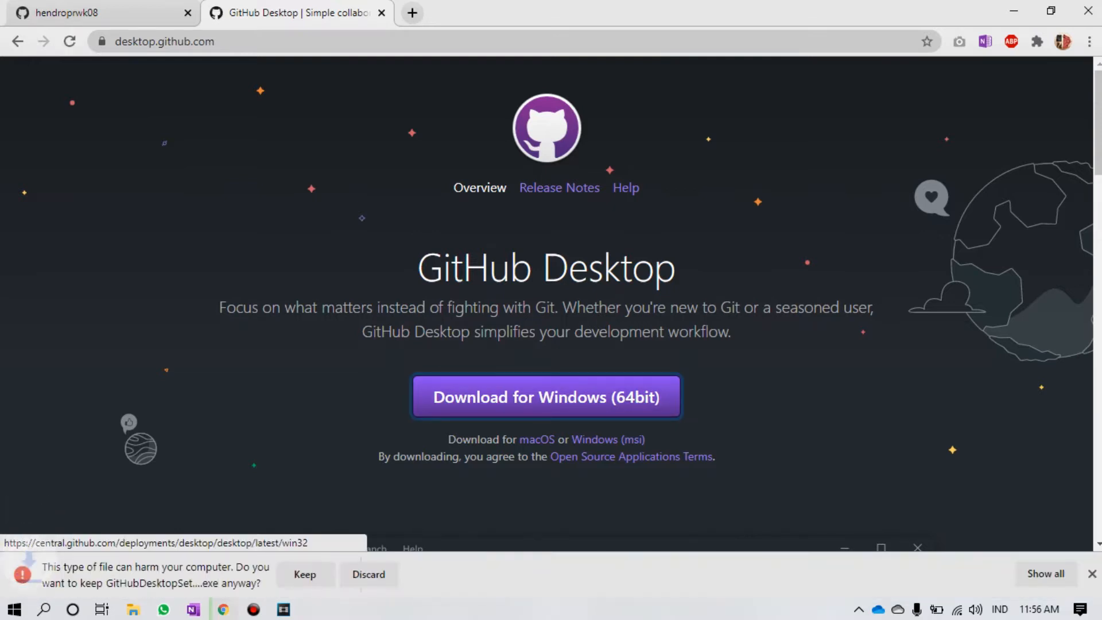
pyautogui.click(304, 575)
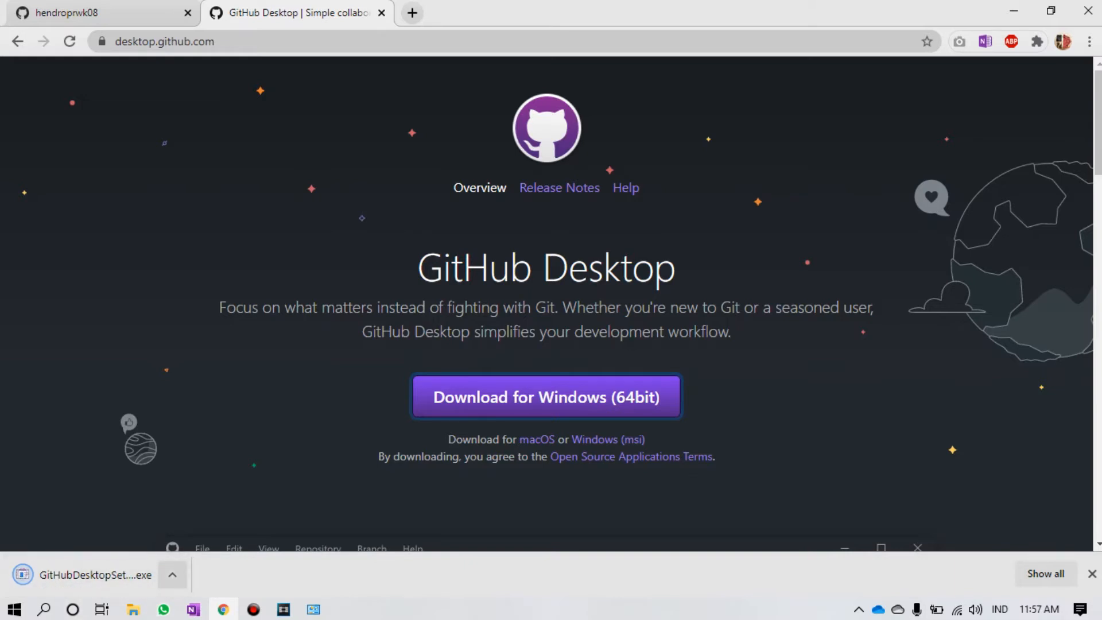
pyautogui.click(88, 570)
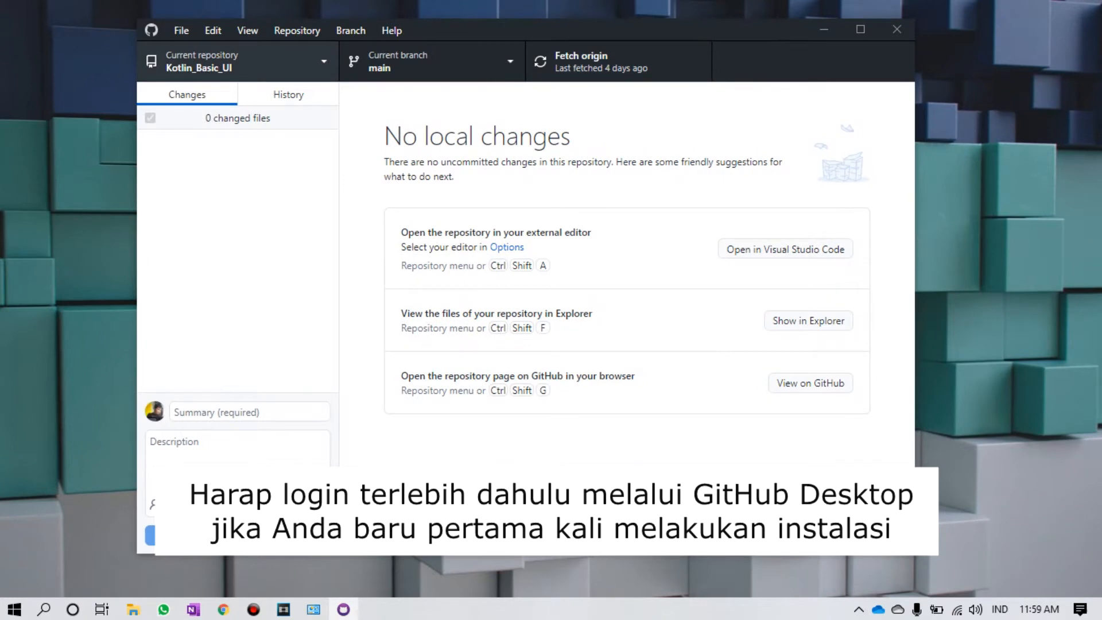
# Step: Switch the current repository to flutter_json
pyautogui.click(321, 62)
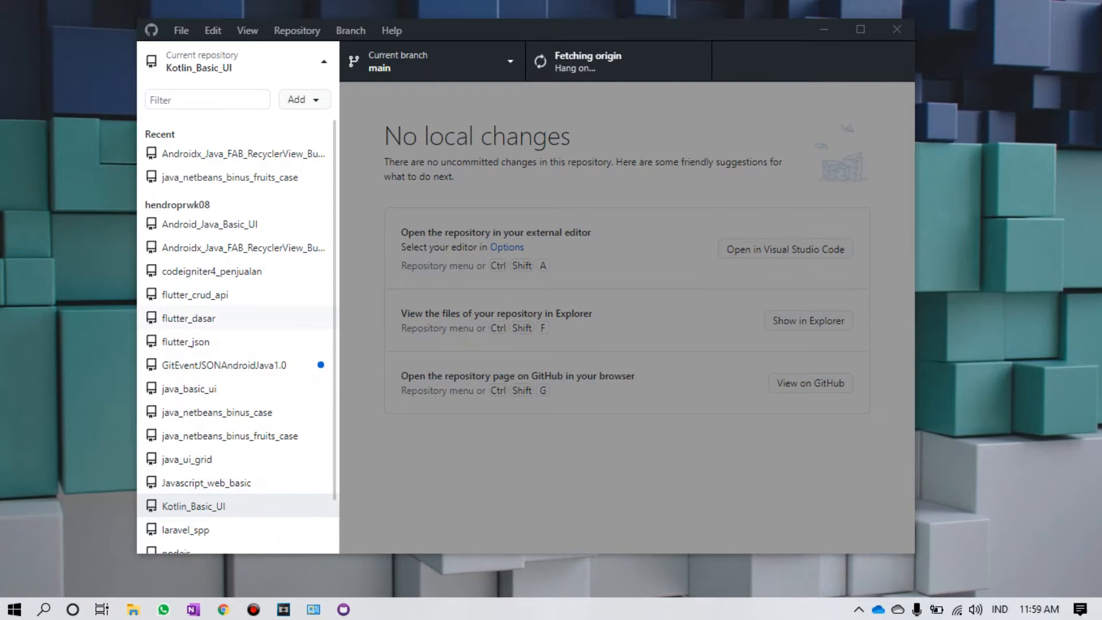
pyautogui.click(209, 224)
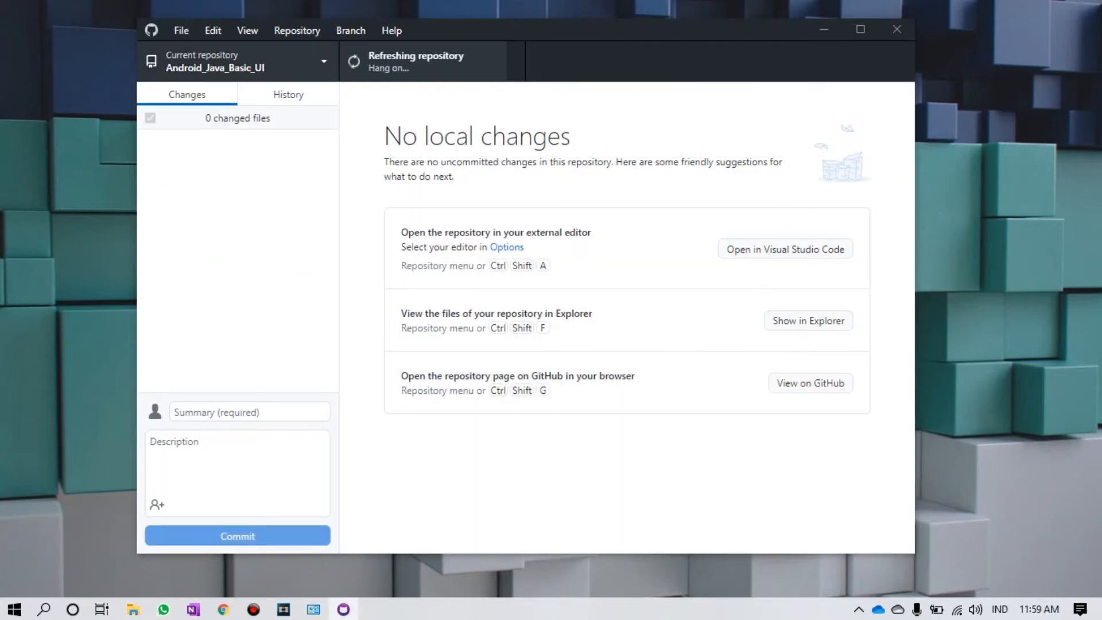
pyautogui.click(230, 62)
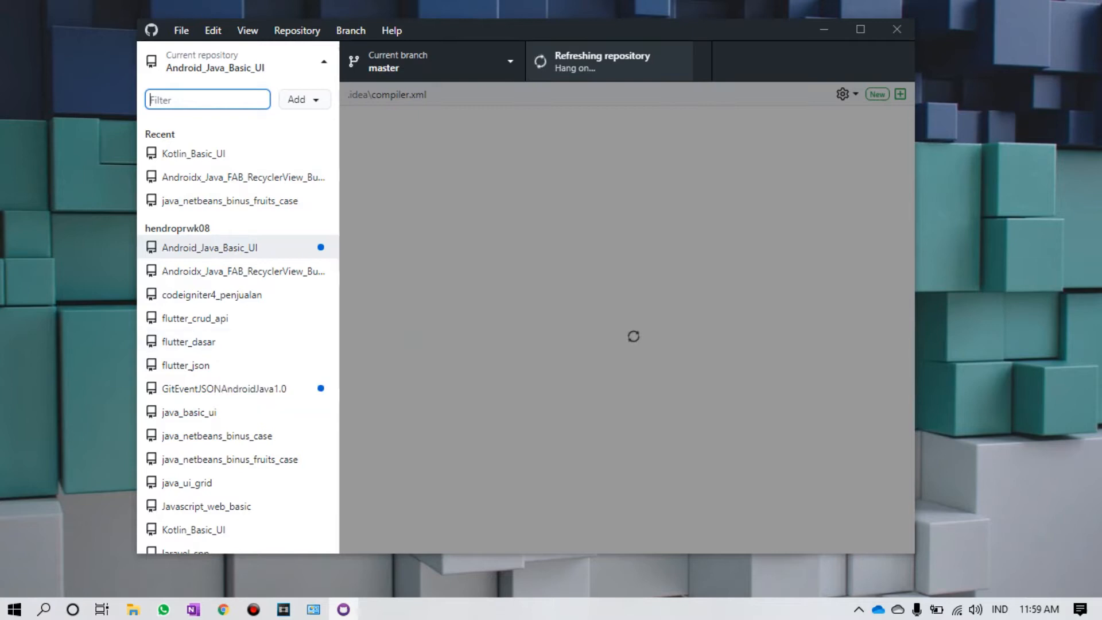
pyautogui.click(414, 340)
pyautogui.click(235, 61)
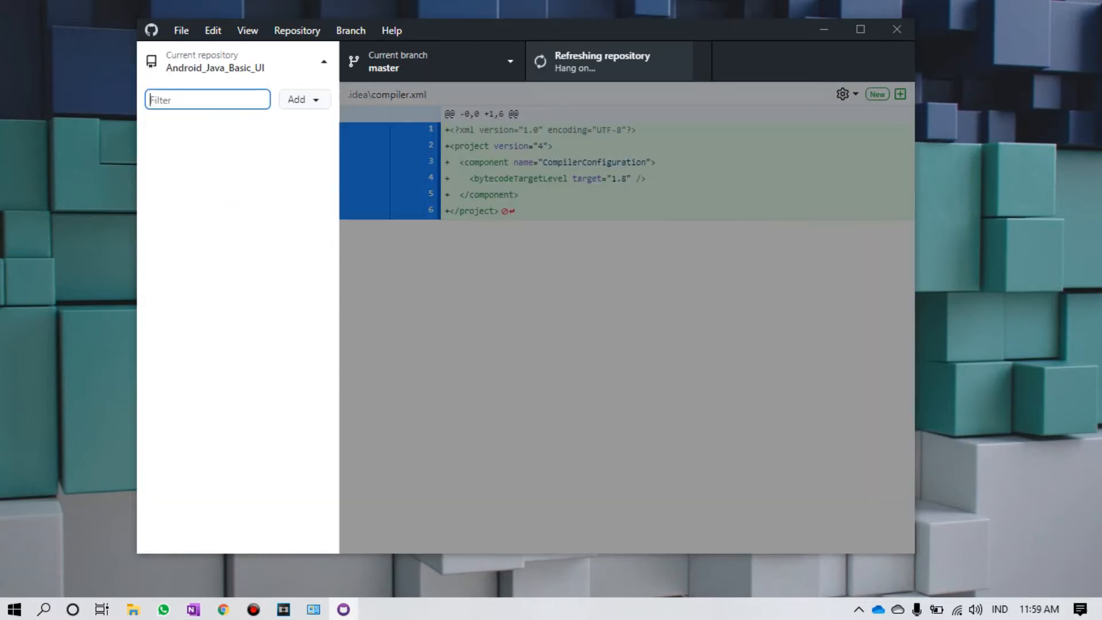
pyautogui.click(211, 366)
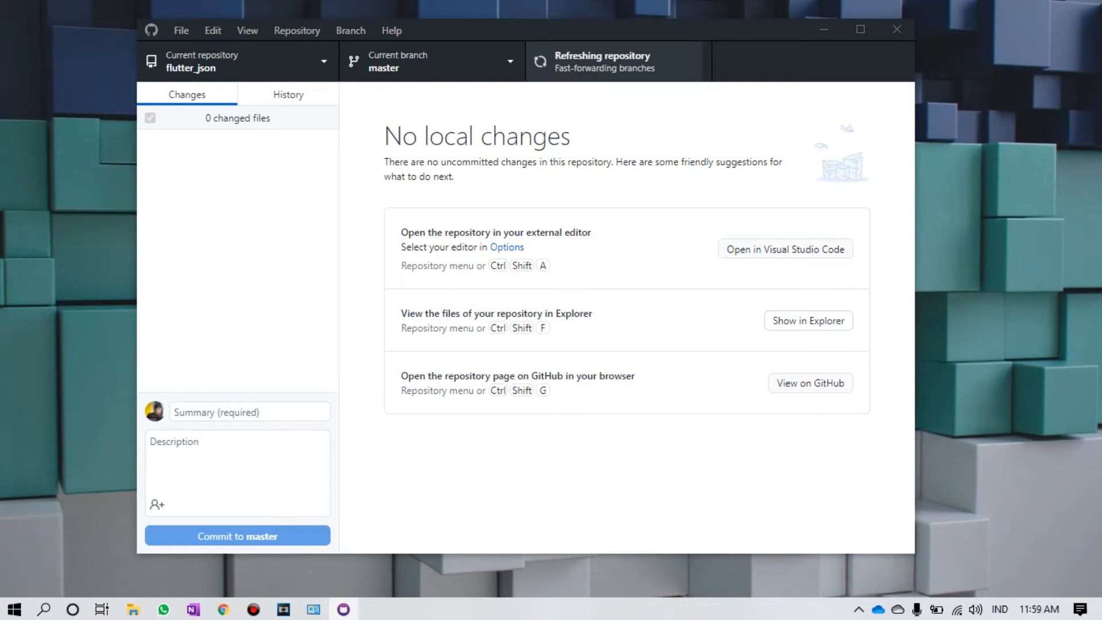
# Step: Open File Explorer and go up to the GitHub folder of local repositories
pyautogui.press('super+e')
pyautogui.moveTo(373, 8); pyautogui.dragTo(742, 86)
pyautogui.click(705, 133)
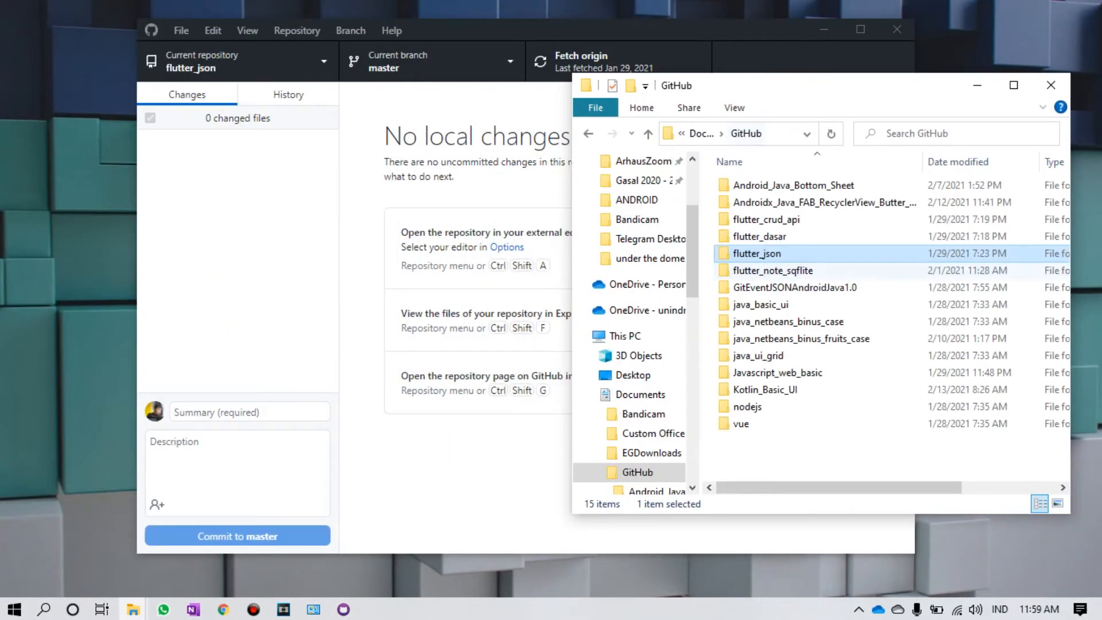
pyautogui.click(804, 186)
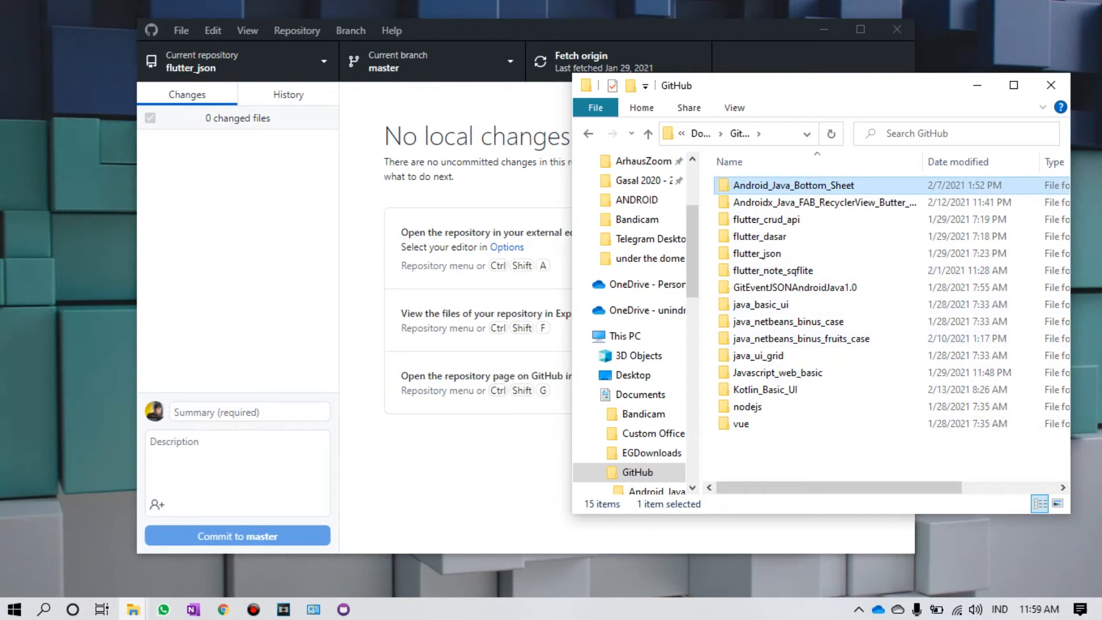
pyautogui.click(793, 456)
pyautogui.click(637, 472)
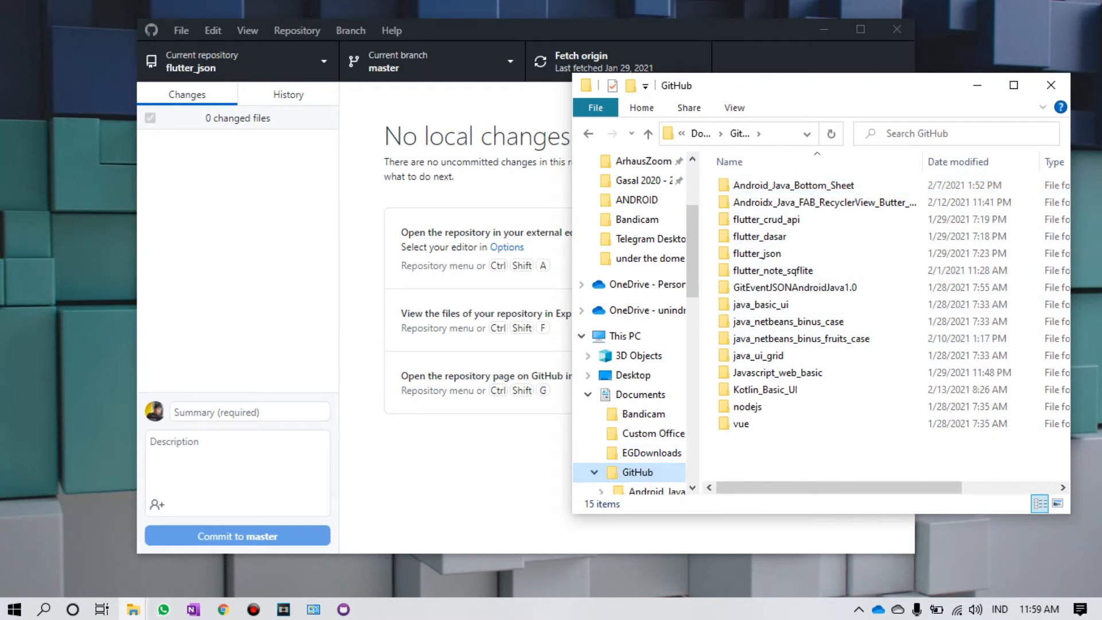
pyautogui.click(460, 471)
pyautogui.moveTo(494, 30); pyautogui.dragTo(346, 22)
pyautogui.moveTo(861, 85); pyautogui.dragTo(944, 46)
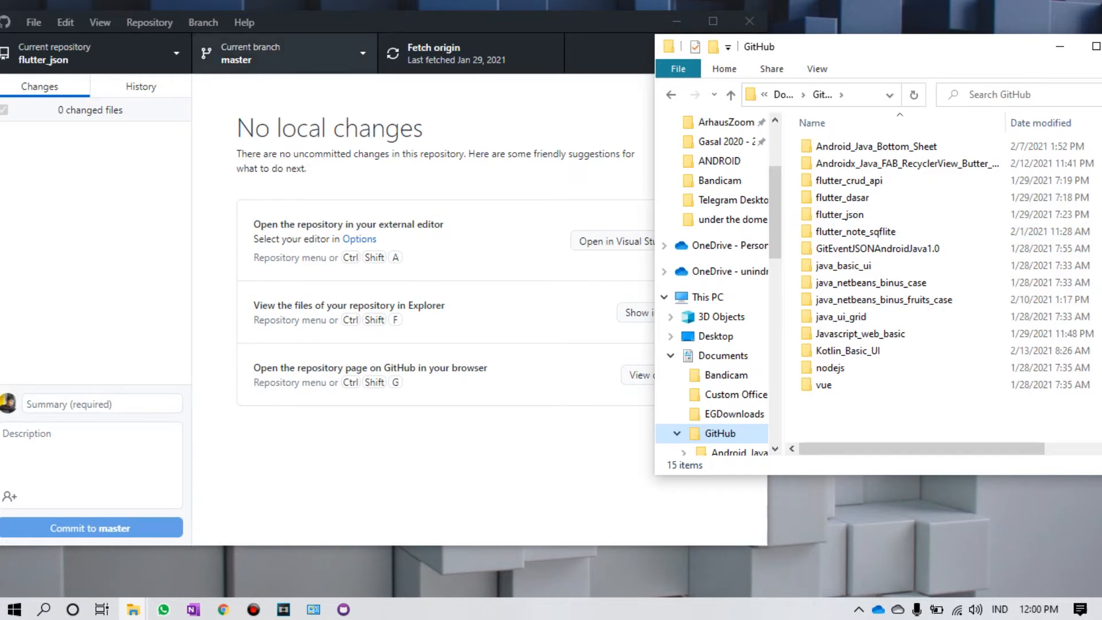
pyautogui.moveTo(327, 22); pyautogui.dragTo(372, 18)
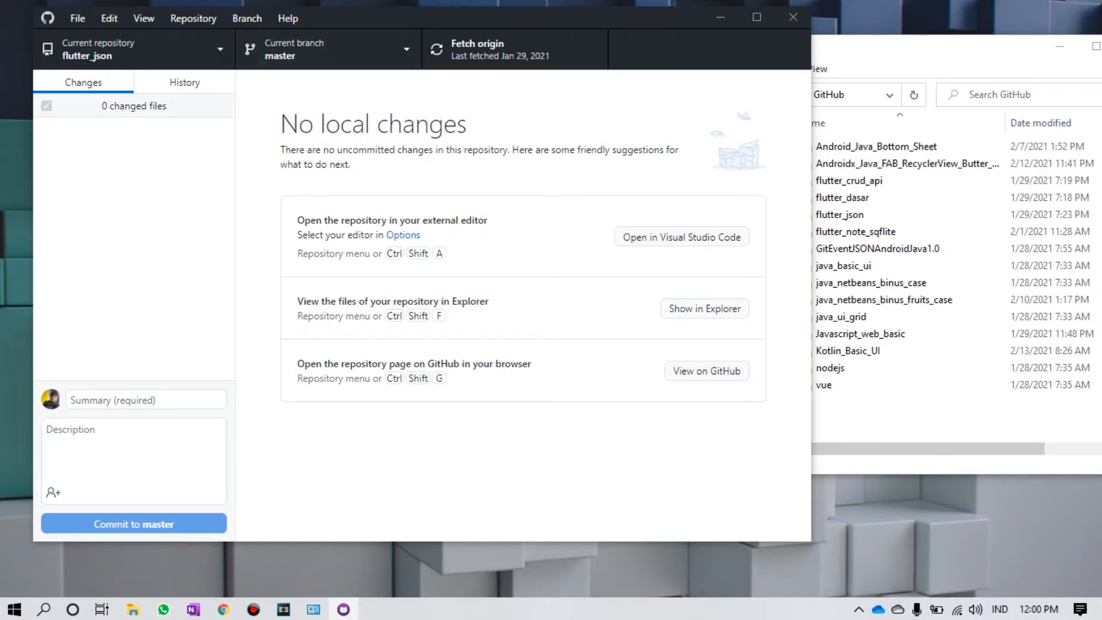
pyautogui.click(868, 411)
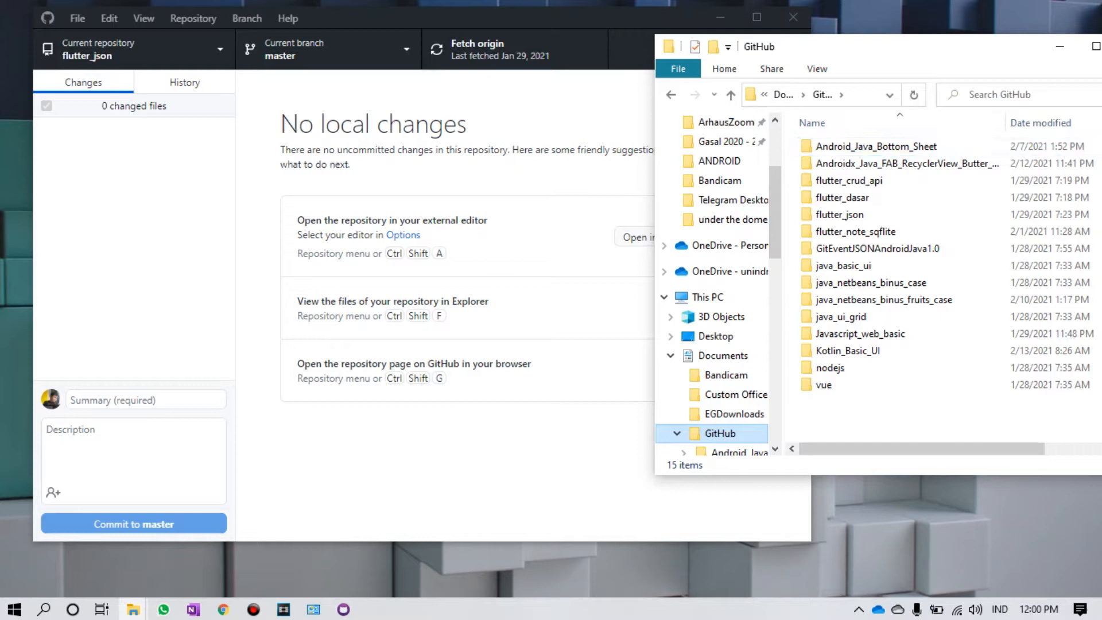
pyautogui.click(726, 374)
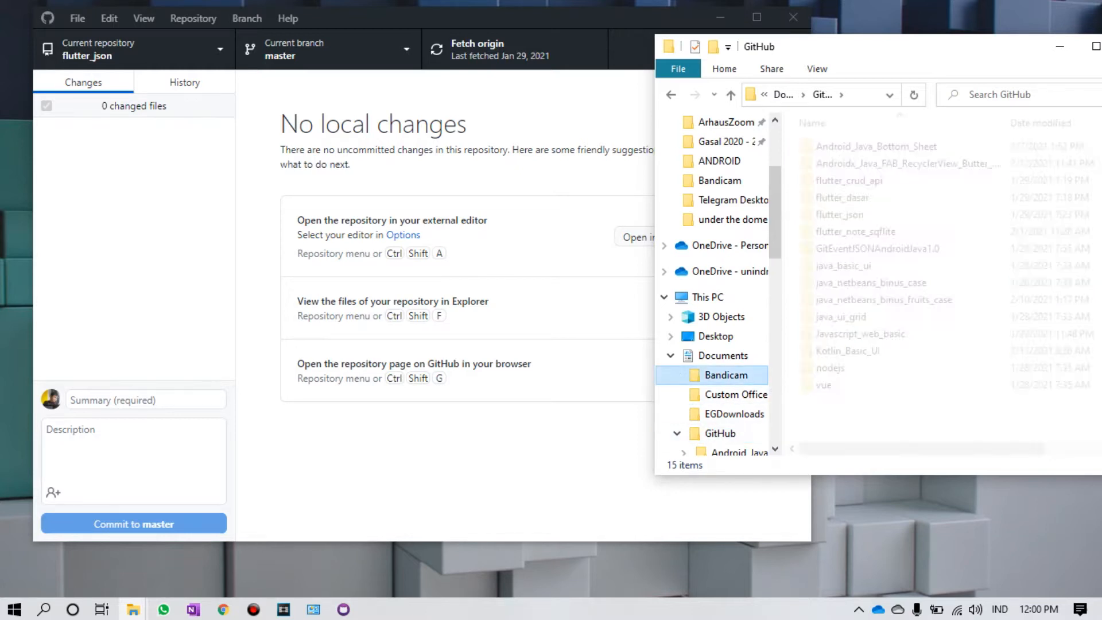
pyautogui.click(721, 433)
pyautogui.click(878, 248)
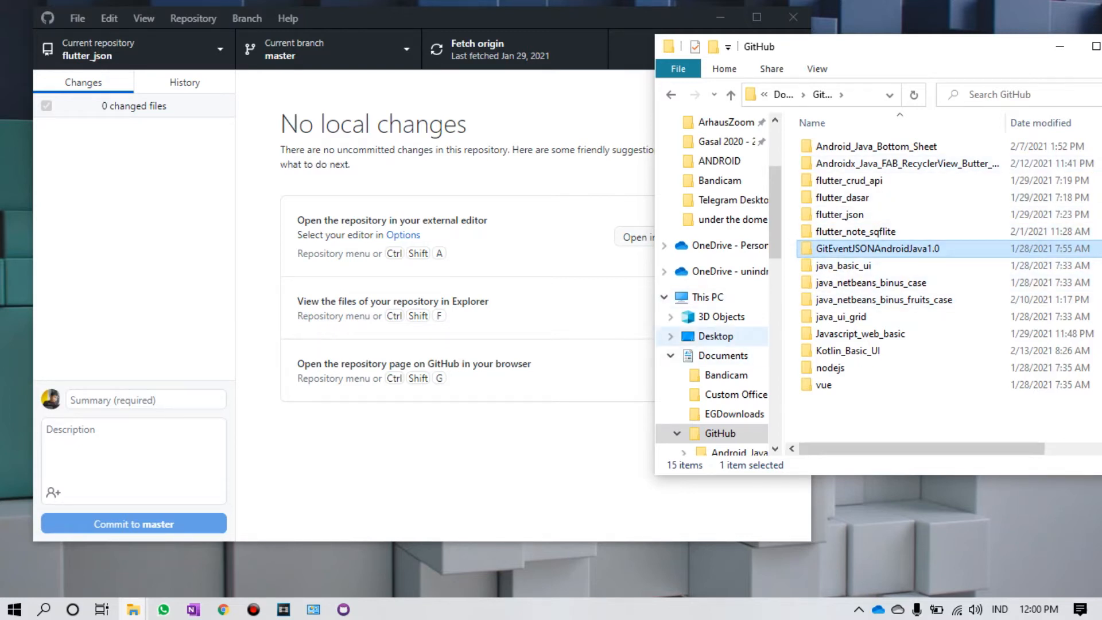
pyautogui.scroll(-3, 717, 336)
pyautogui.click(683, 317)
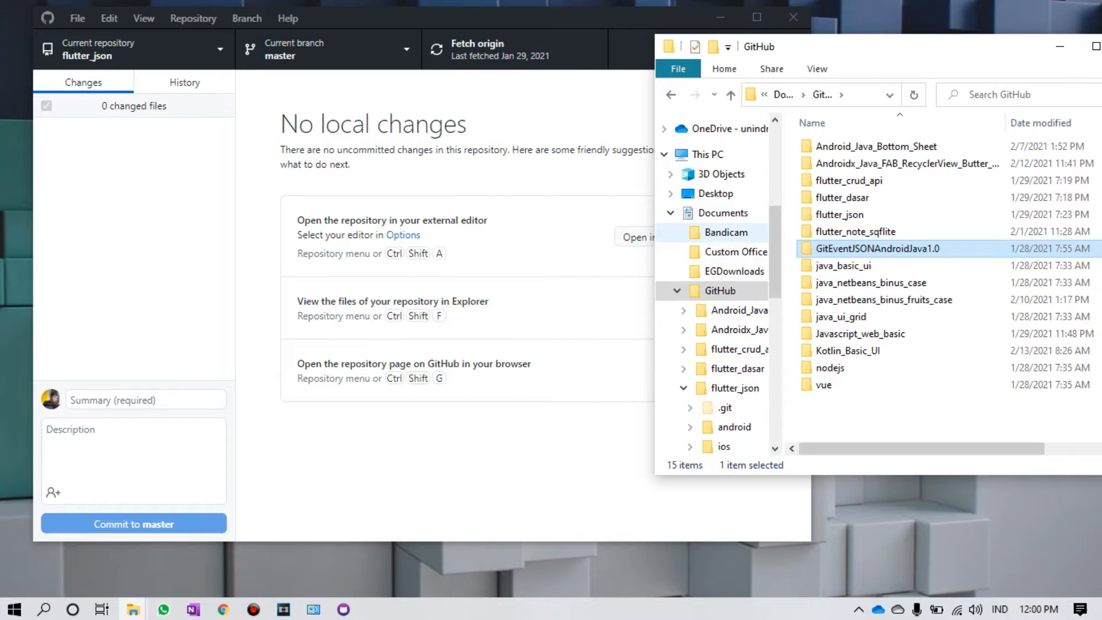
pyautogui.scroll(-2, 712, 317)
pyautogui.scroll(-6, 717, 322)
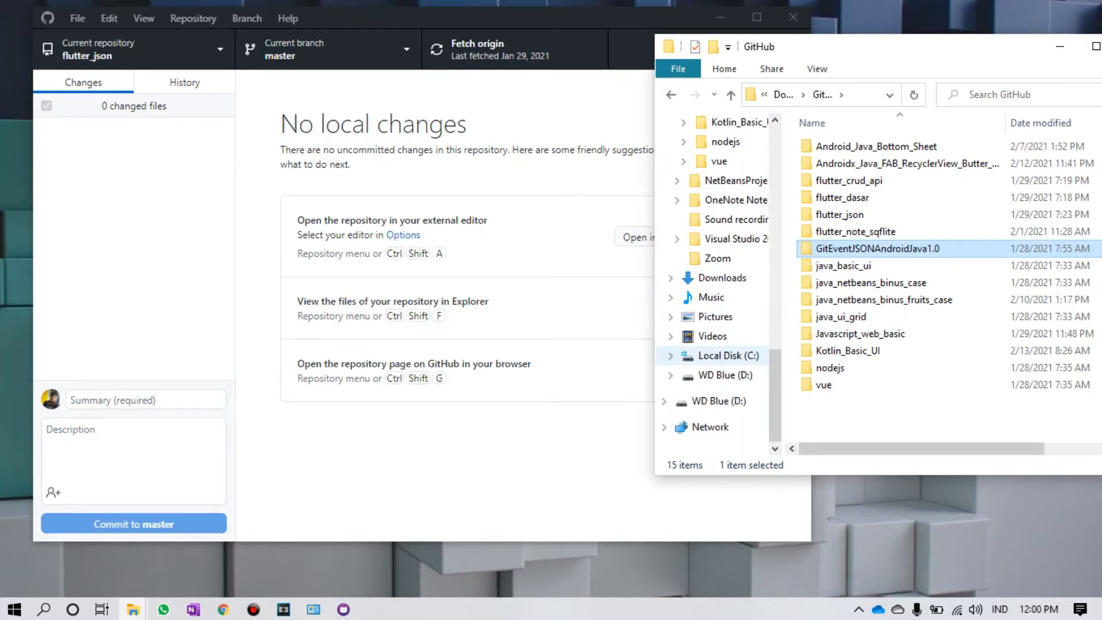
pyautogui.click(720, 355)
# Step: Browse C:\xampp\htdocs and select the codeigniter4_penjualan folder
pyautogui.doubleClick(826, 402)
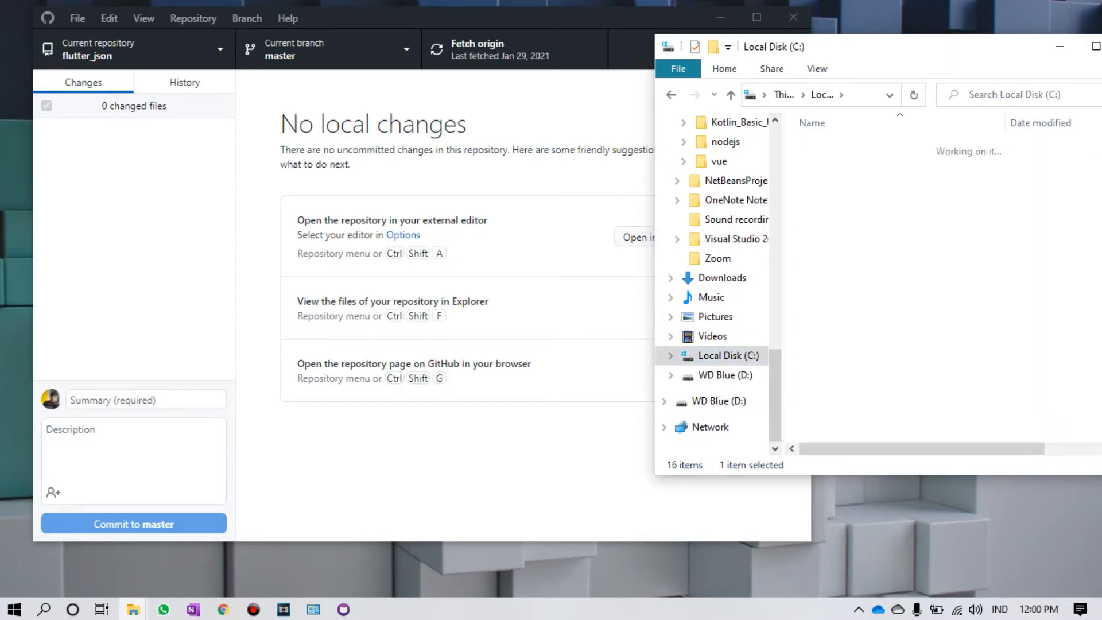
pyautogui.doubleClick(831, 231)
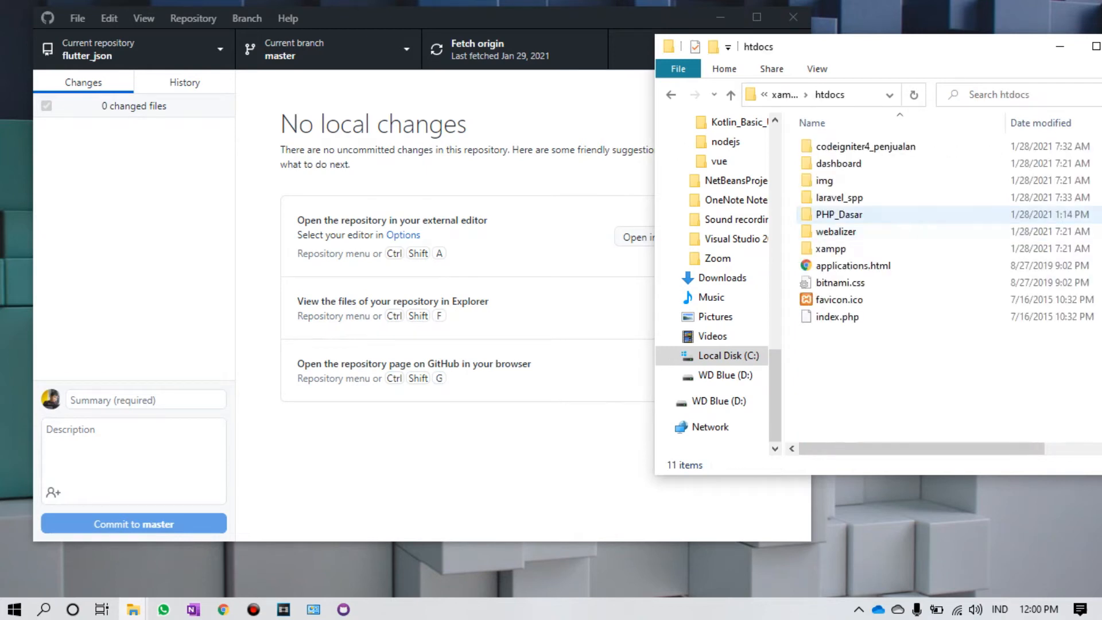
pyautogui.click(850, 147)
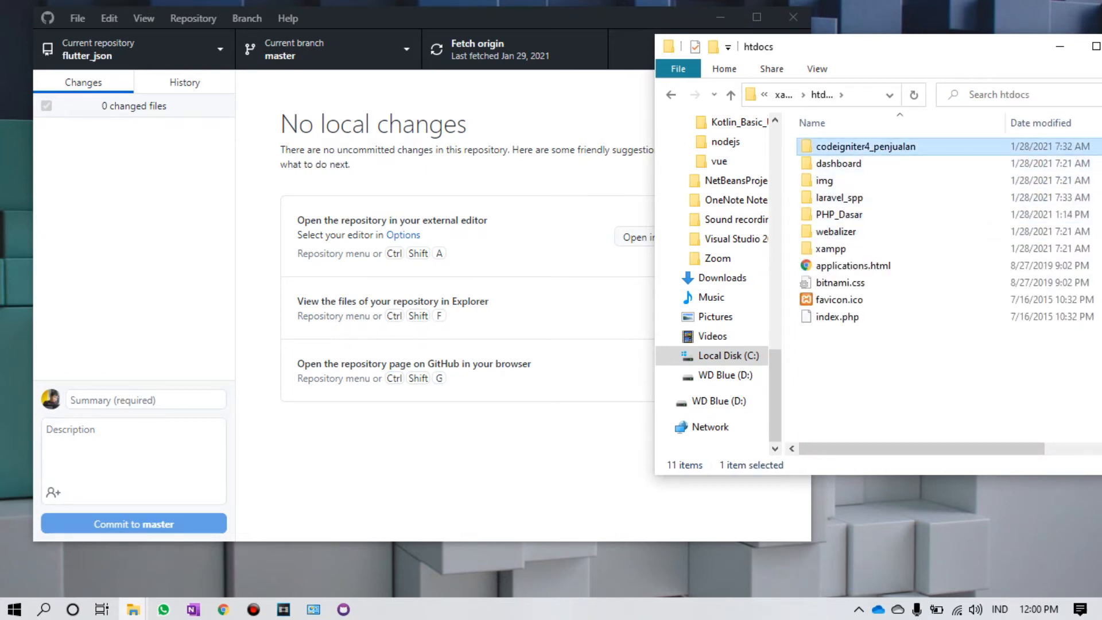
pyautogui.click(840, 198)
pyautogui.click(839, 214)
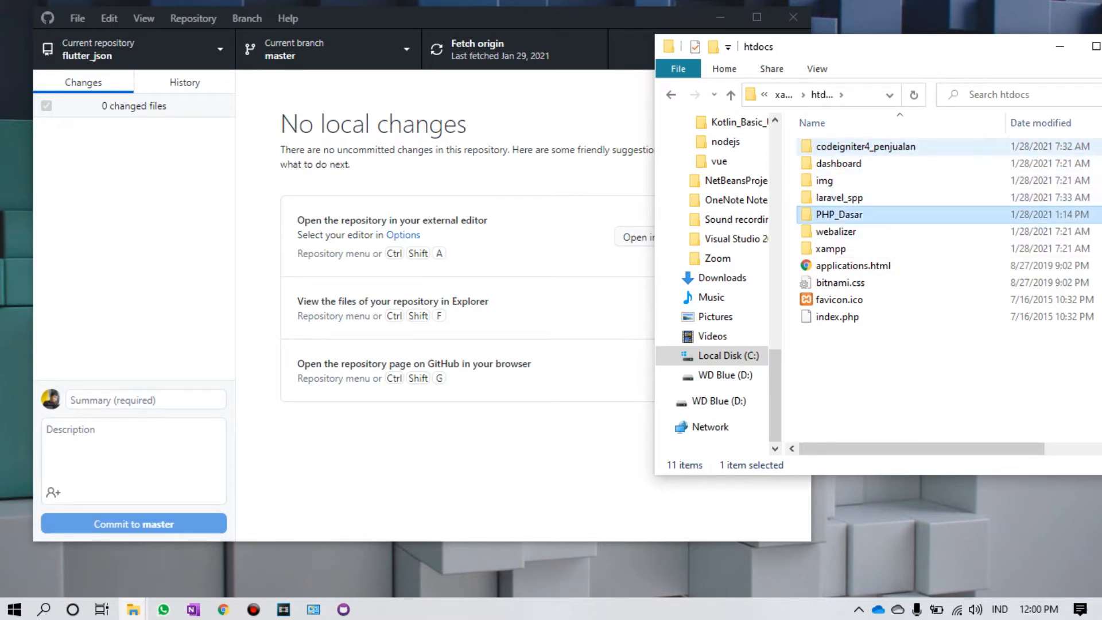
pyautogui.click(866, 146)
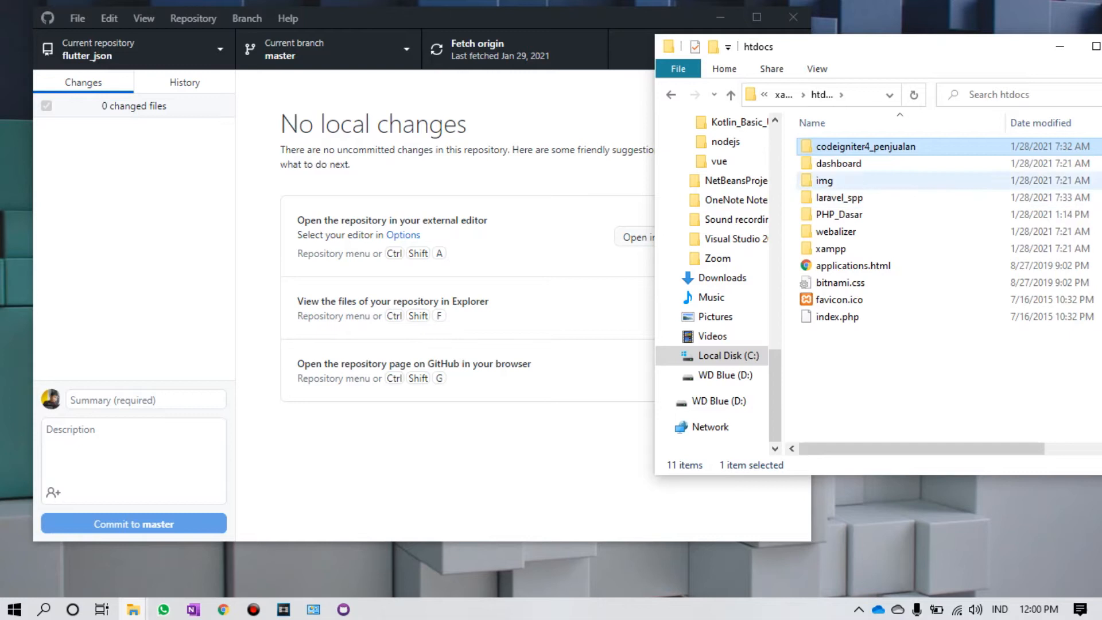
# Step: Make codeigniter4_penjualan the current repository in GitHub Desktop
pyautogui.hotkey('alt', 'Tab')
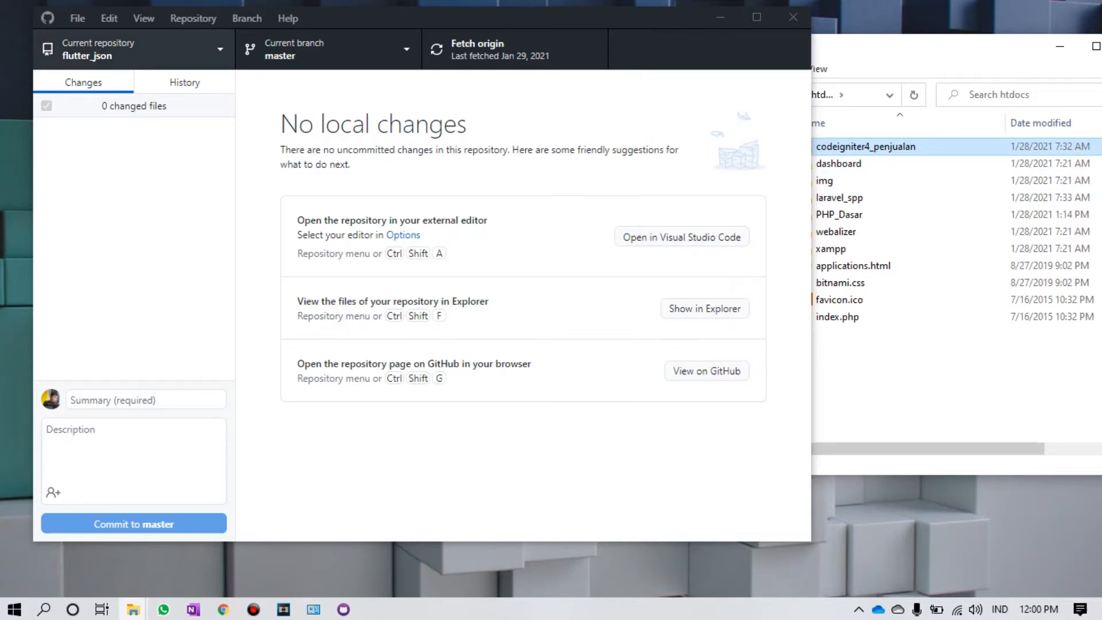
pyautogui.hotkey('ctrl', 't')
pyautogui.scroll(-2, 134, 322)
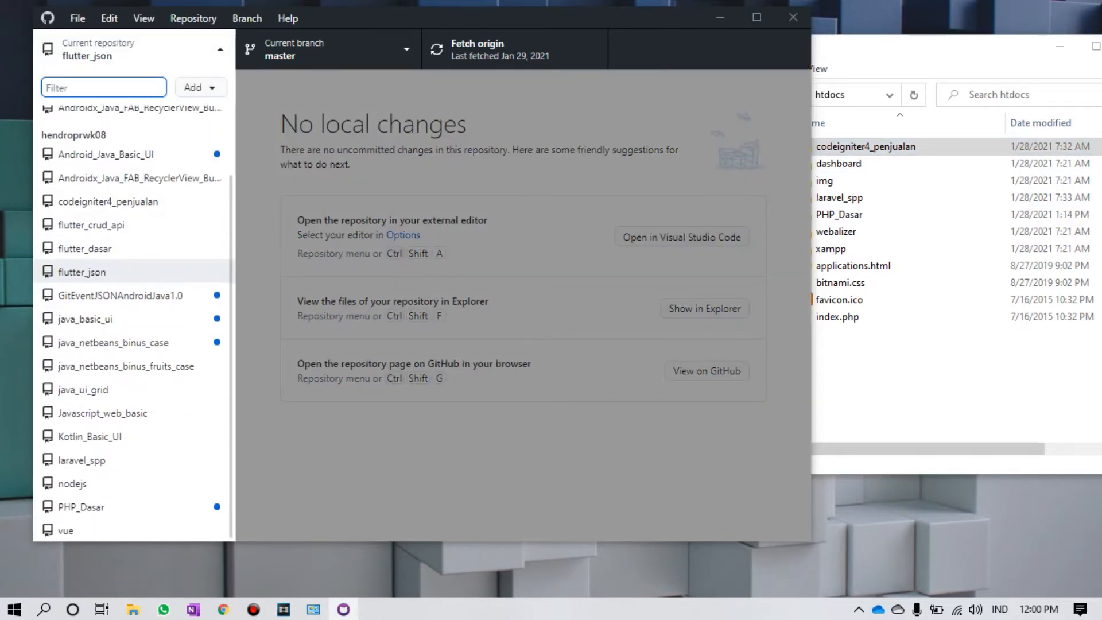
pyautogui.click(108, 201)
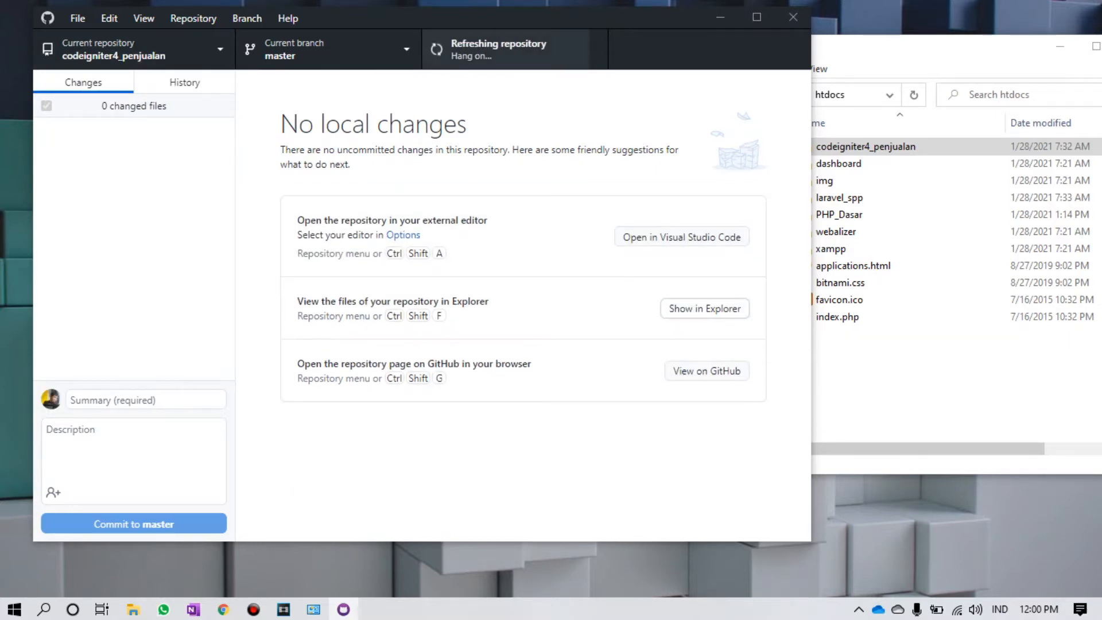
# Step: Show the repository's files in Explorer with Ctrl+Shift+F, then close the Explorer windows
pyautogui.hotkey('ctrl', 'shift', 'f')
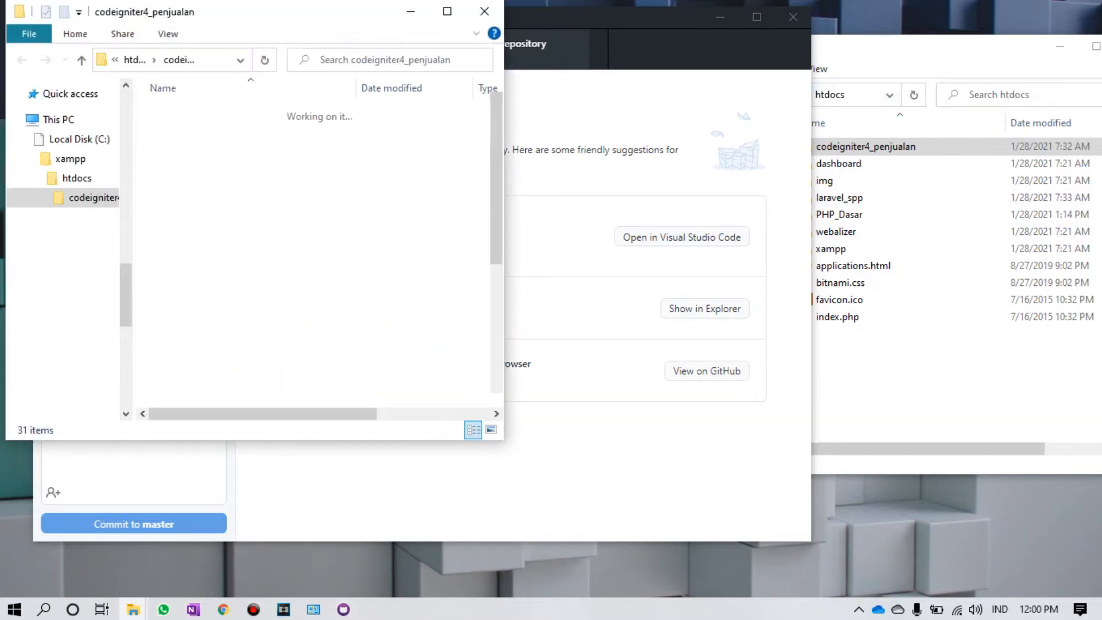
pyautogui.moveTo(896, 198); pyautogui.dragTo(895, 228)
pyautogui.doubleClick(885, 147)
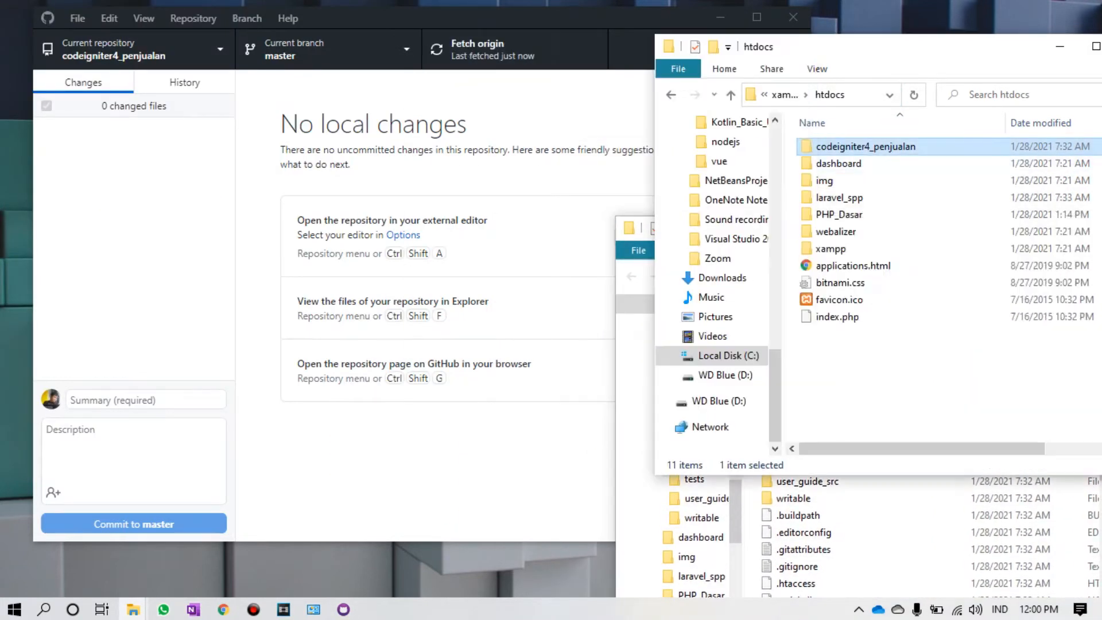
pyautogui.moveTo(896, 59); pyautogui.dragTo(528, 120)
pyautogui.click(610, 119)
pyautogui.moveTo(861, 228); pyautogui.dragTo(644, 93)
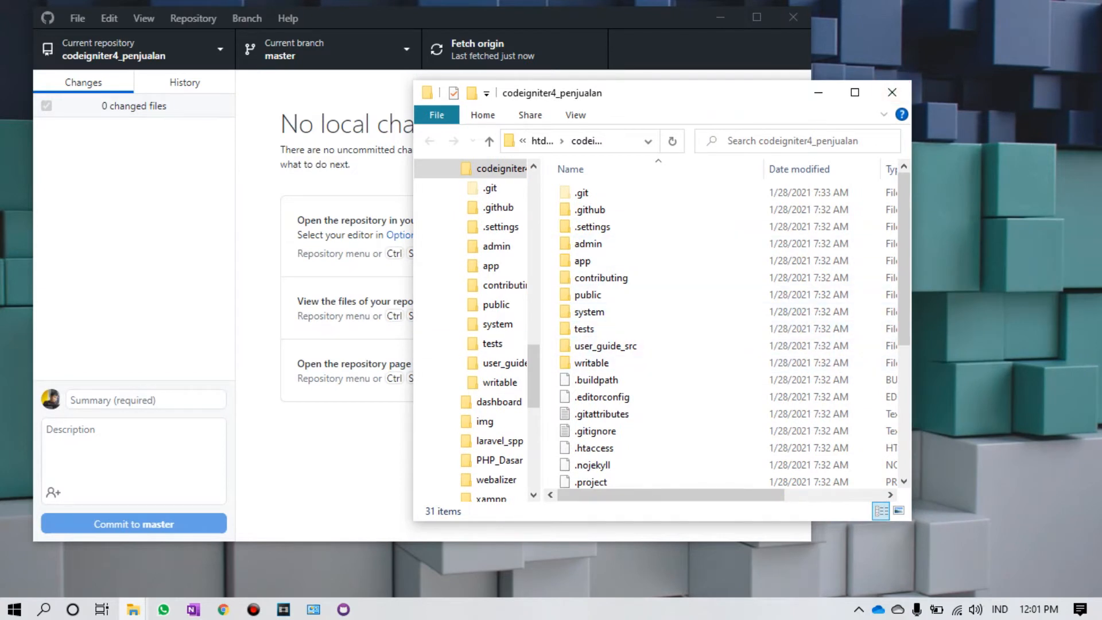
pyautogui.click(892, 92)
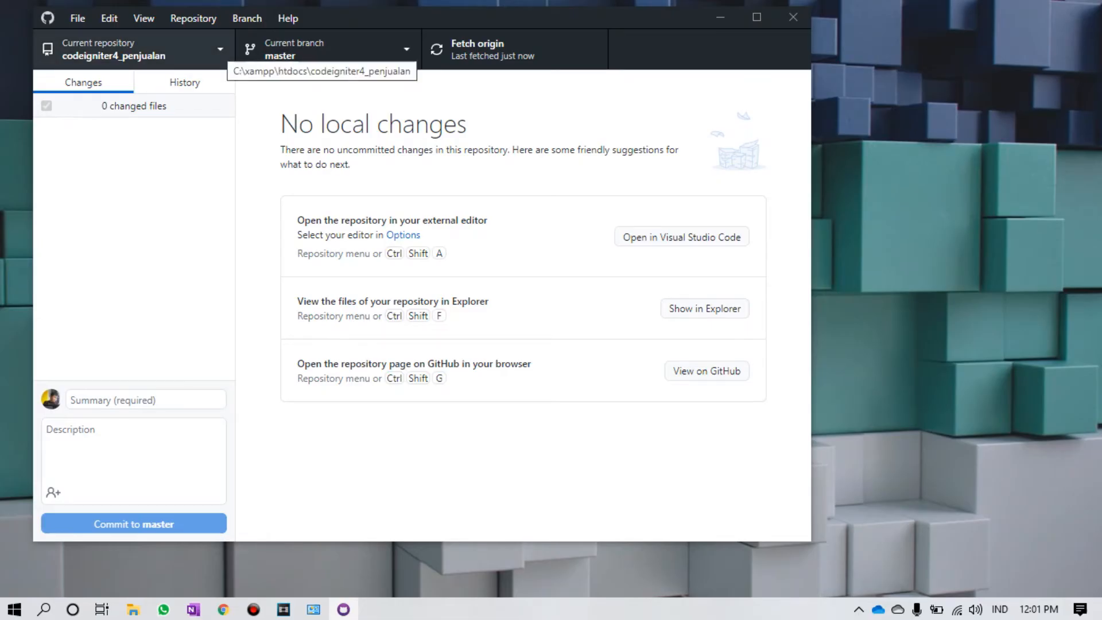
# Step: Start a new repository and name it uji_coba_javascript
pyautogui.click(221, 57)
pyautogui.click(210, 90)
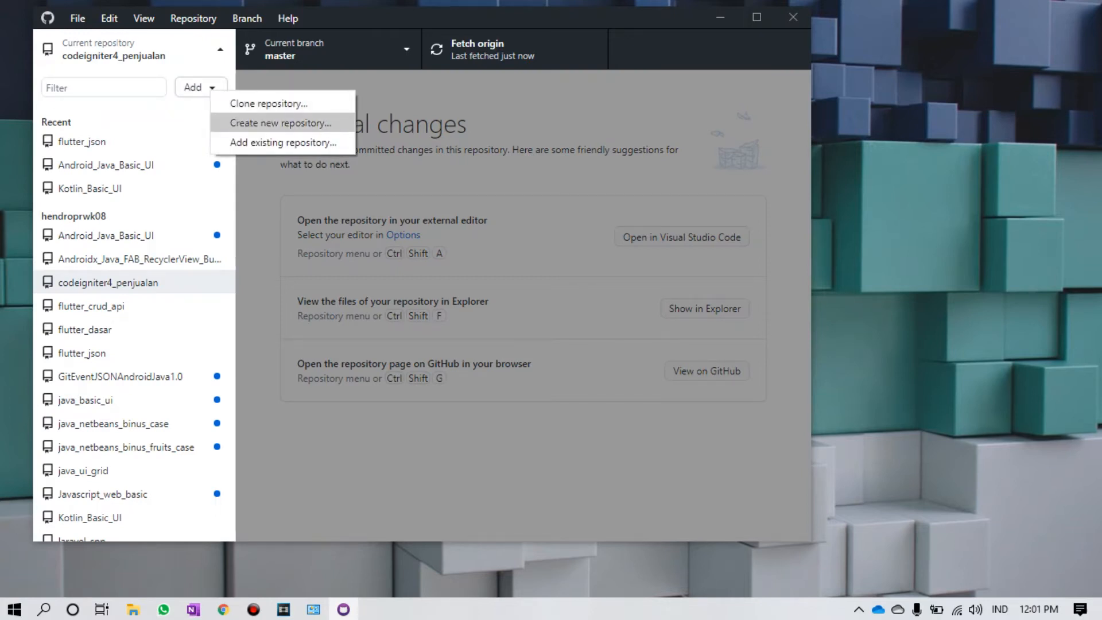
pyautogui.click(280, 123)
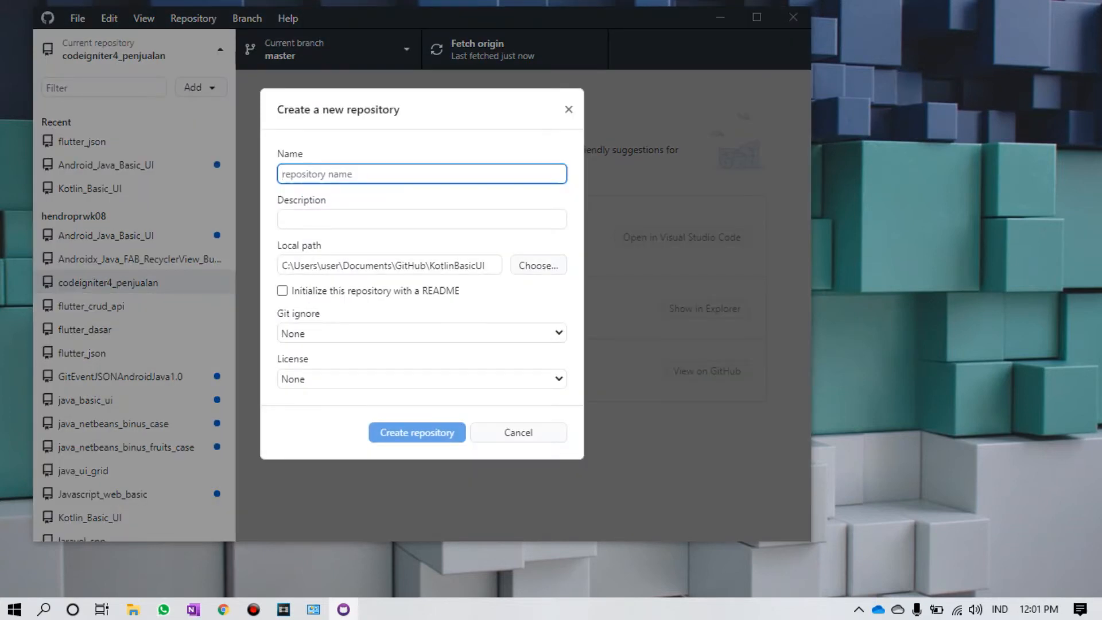
pyautogui.write('Uji')
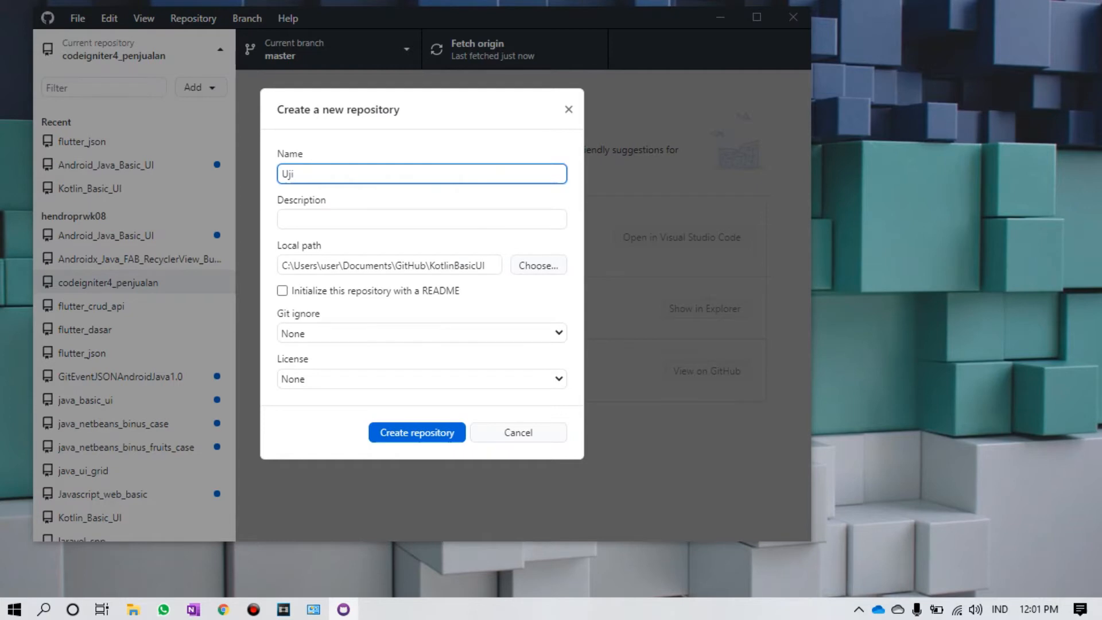
pyautogui.write(' ciba')
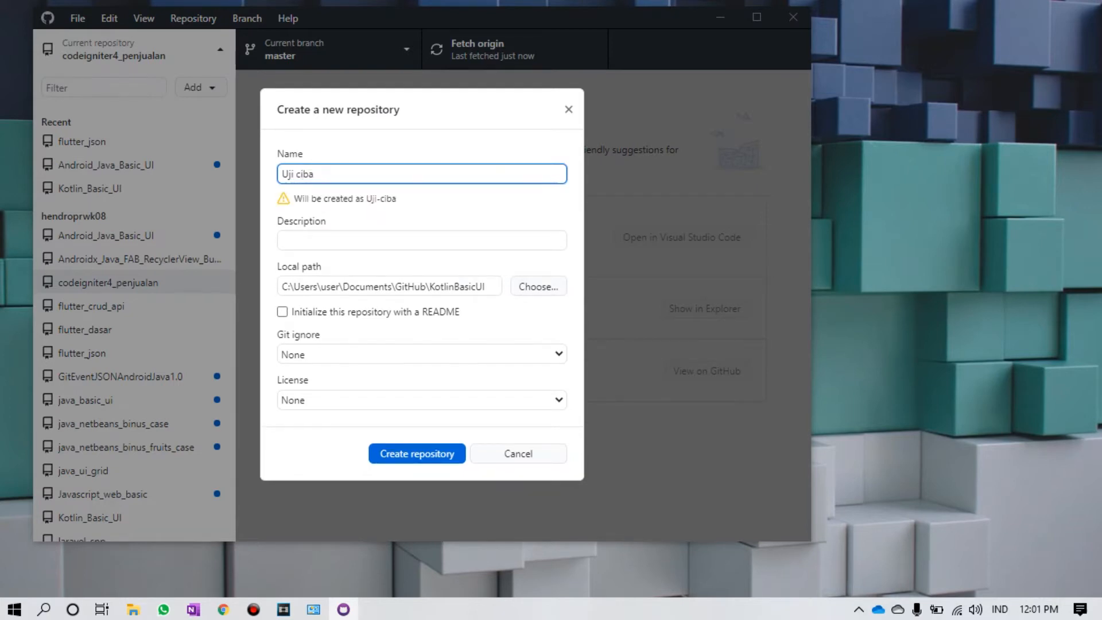
pyautogui.press('BackSpace')
pyautogui.write('o')
pyautogui.press('Left')
pyautogui.press('BackSpace')
pyautogui.write('_')
pyautogui.press('Left')
pyautogui.press('Left')
pyautogui.press('Left')
pyautogui.press('BackSpace')
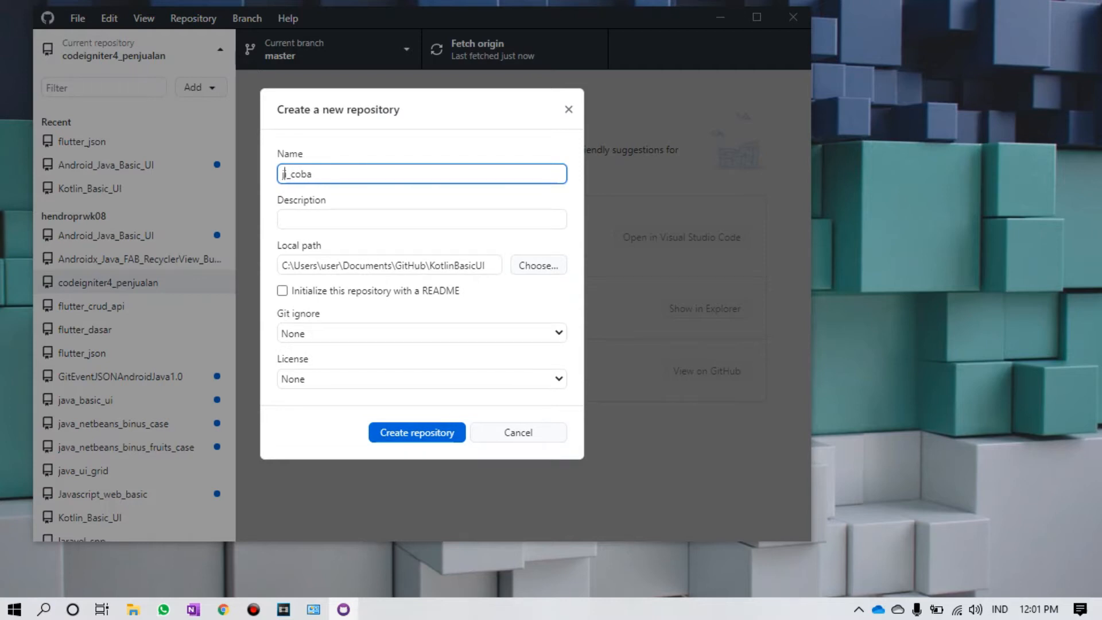
pyautogui.write('u')
pyautogui.press('Right')
pyautogui.press('Right')
pyautogui.press('Right')
pyautogui.write('_javascript')
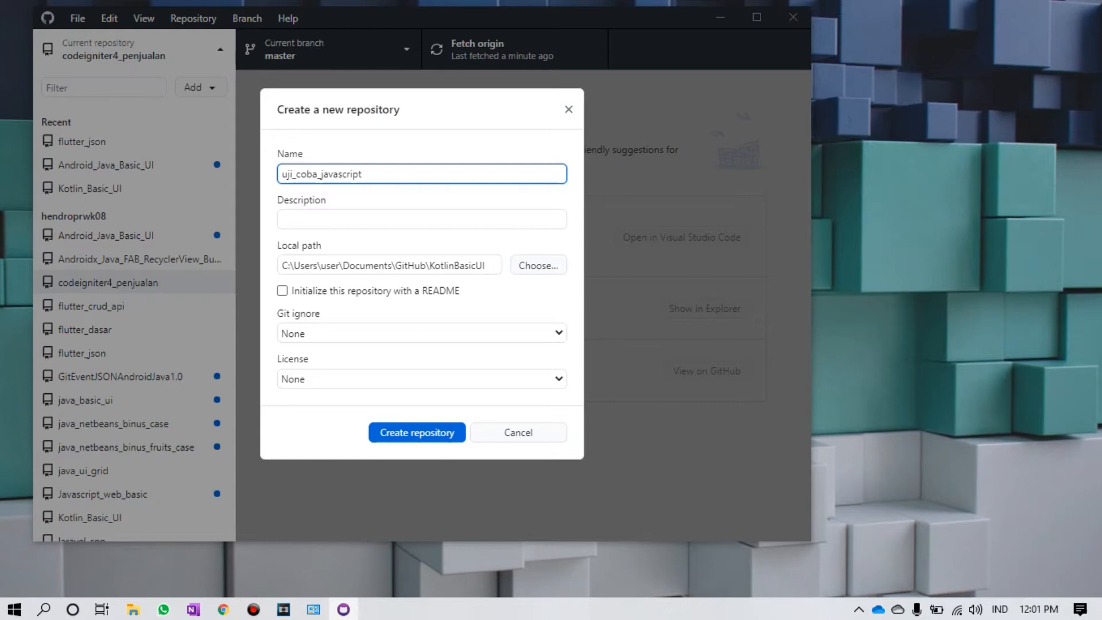
# Step: Trim the local path to C:\Users\user\Documents\GitHub and create the repository
pyautogui.moveTo(429, 265); pyautogui.dragTo(488, 265)
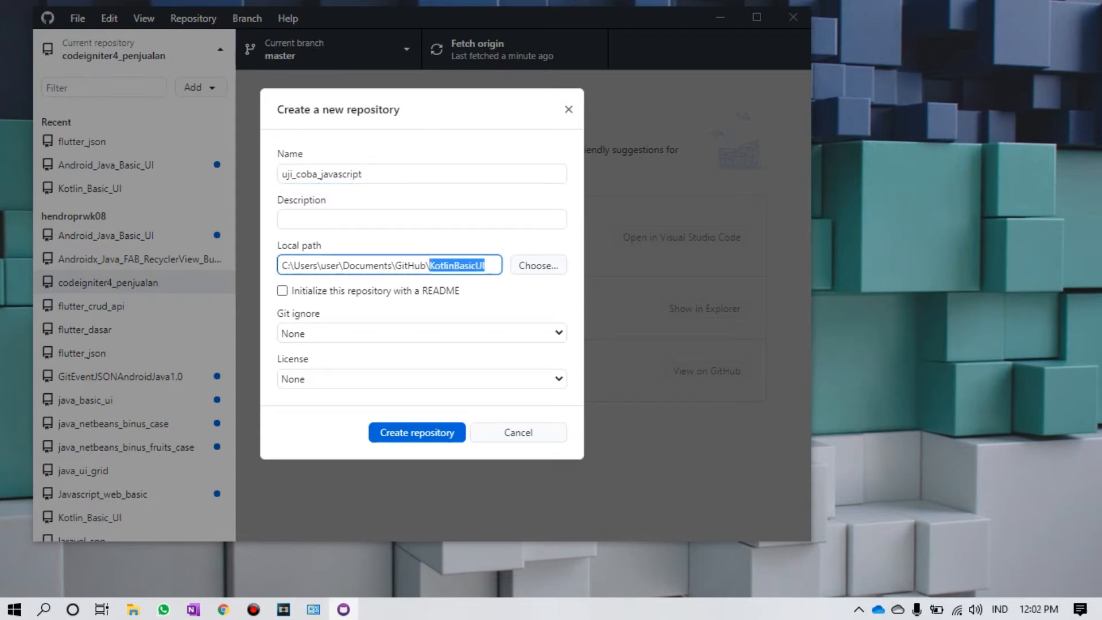
pyautogui.press('BackSpace')
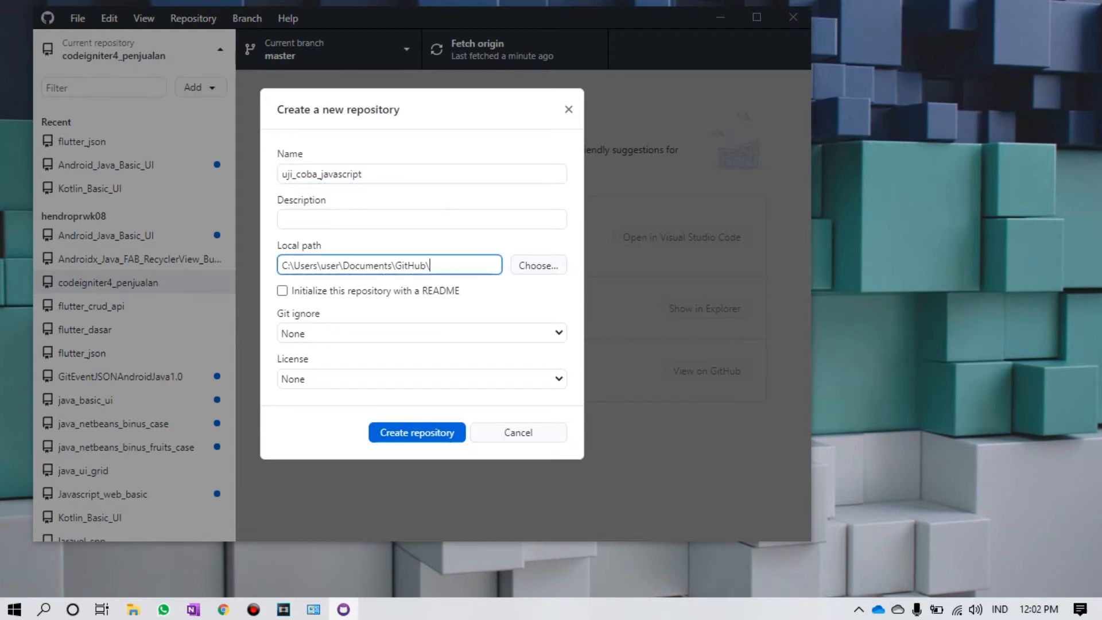
pyautogui.press('BackSpace')
pyautogui.click(426, 219)
pyautogui.click(430, 266)
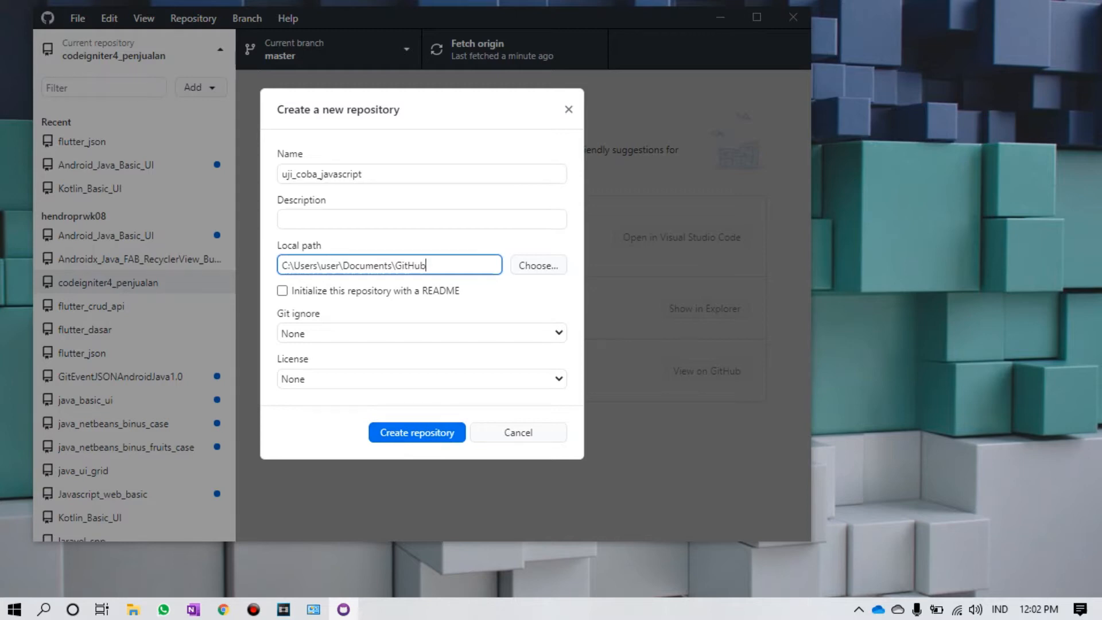
pyautogui.press('Return')
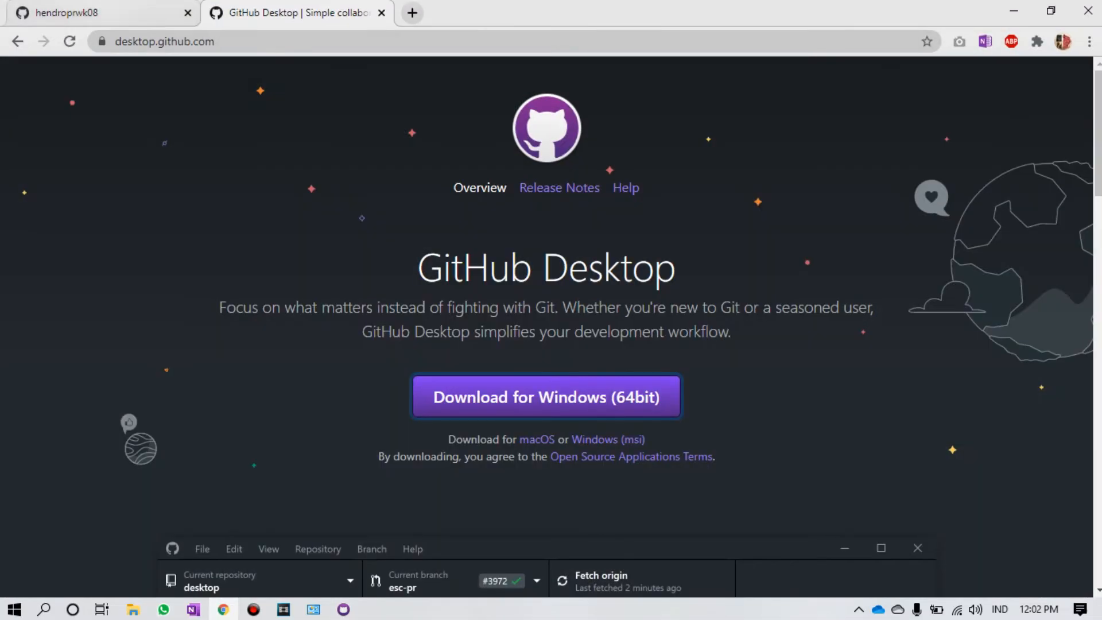
# Step: Check the profile's Repositories tab, minimize Chrome, and start publishing uji_coba_javascript
pyautogui.click(103, 12)
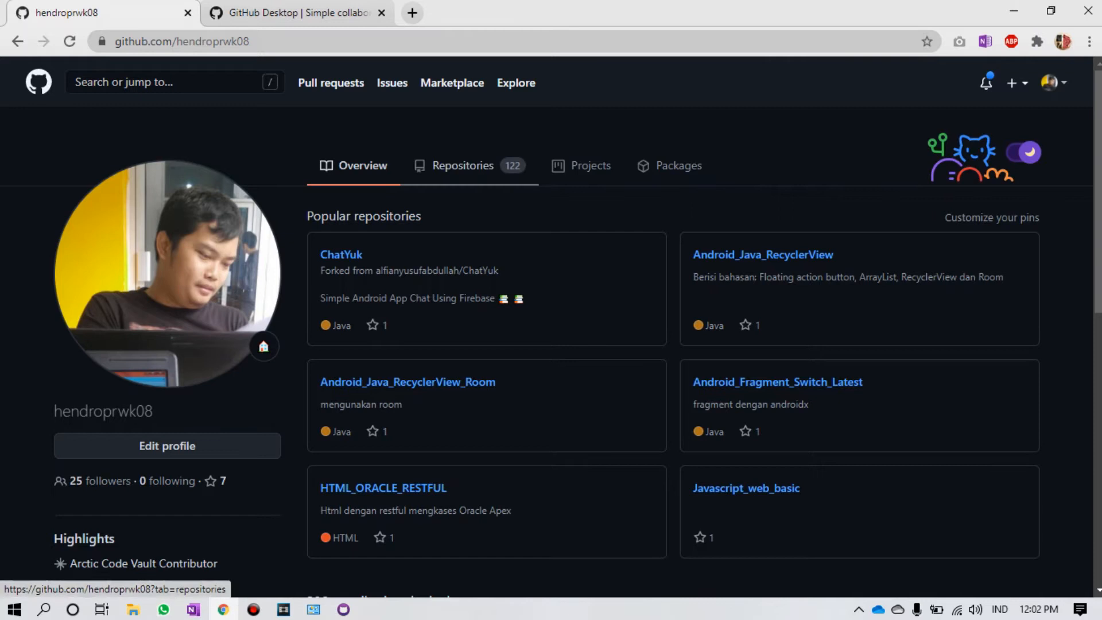
pyautogui.click(463, 165)
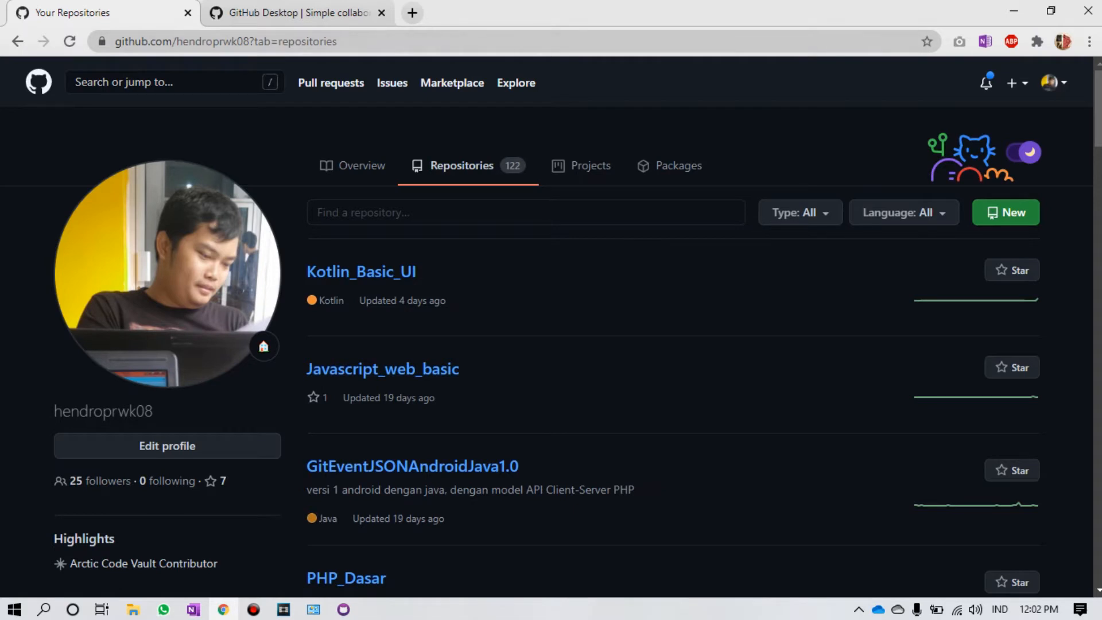
pyautogui.click(1014, 11)
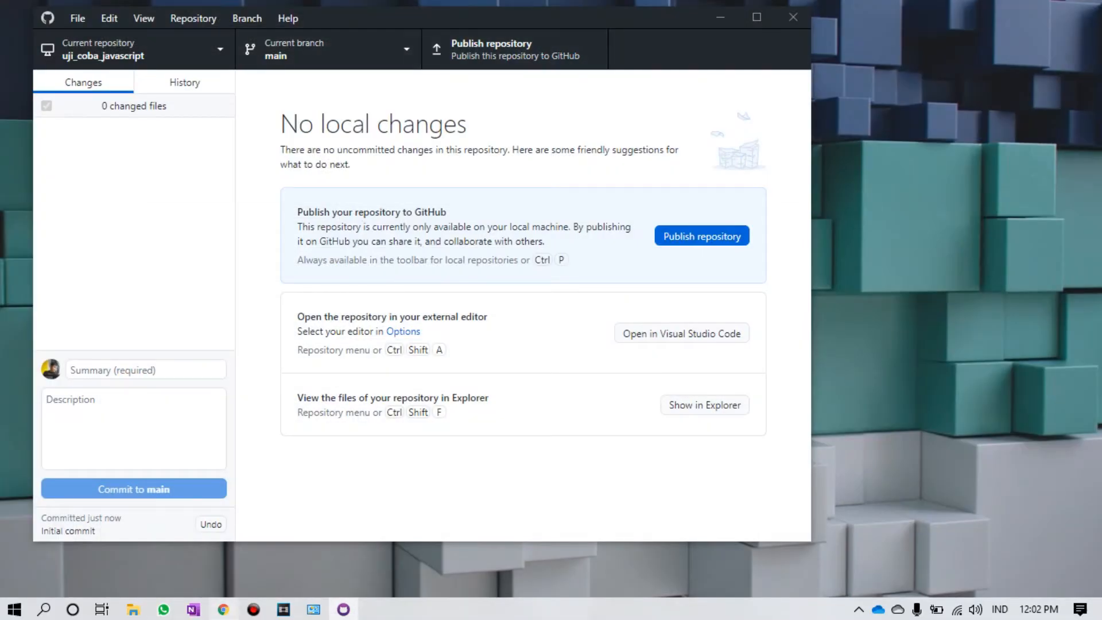
pyautogui.click(223, 609)
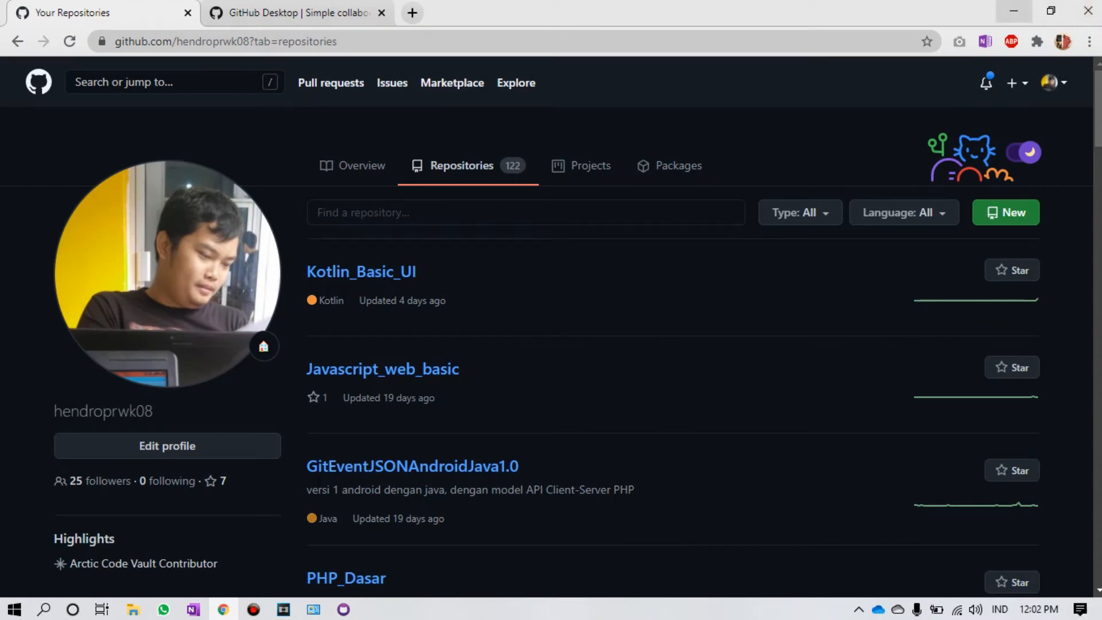
pyautogui.click(1014, 11)
pyautogui.click(702, 236)
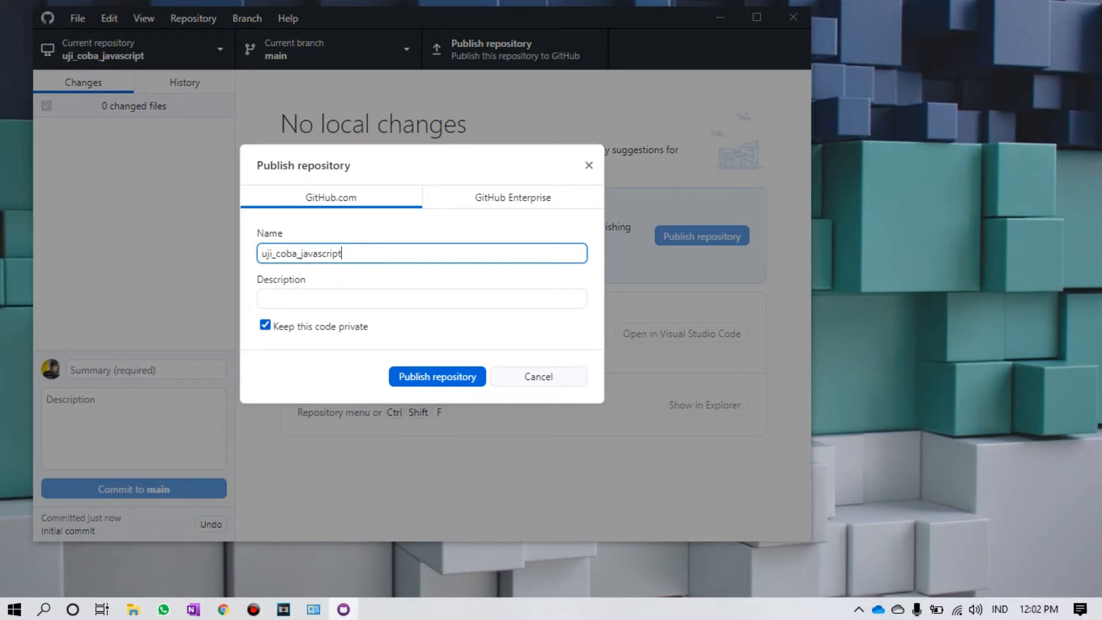
# Step: Uncheck 'Keep this code private' and publish uji_coba_javascript to GitHub as public
pyautogui.click(265, 325)
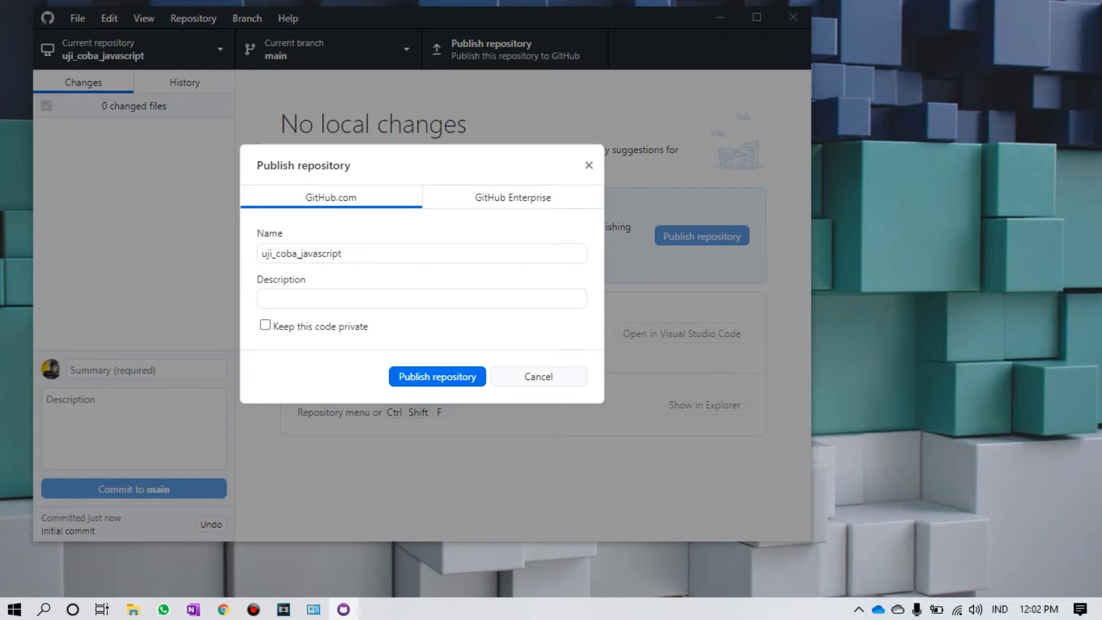
pyautogui.click(437, 376)
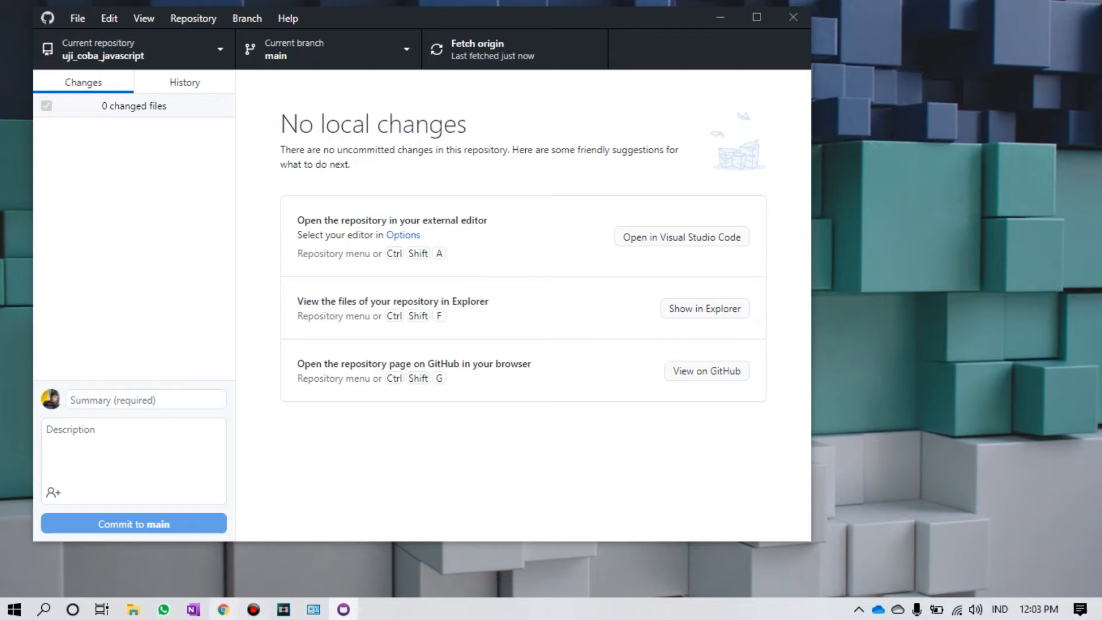
# Step: Reload the GitHub Repositories page in Chrome to confirm uji_coba_javascript is now listed
pyautogui.click(224, 610)
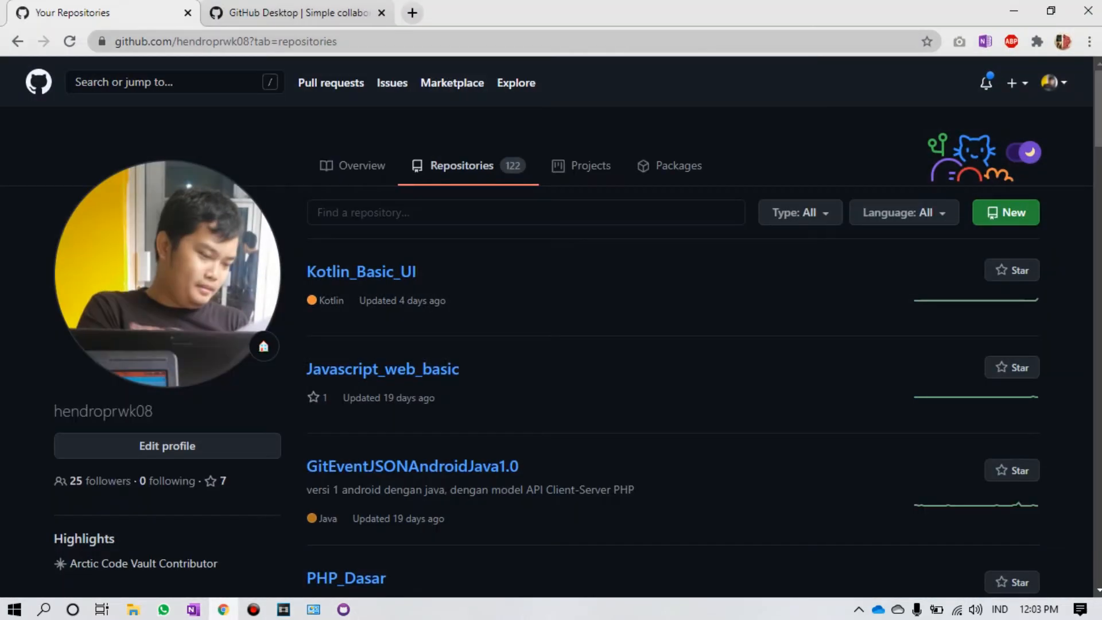
pyautogui.click(69, 41)
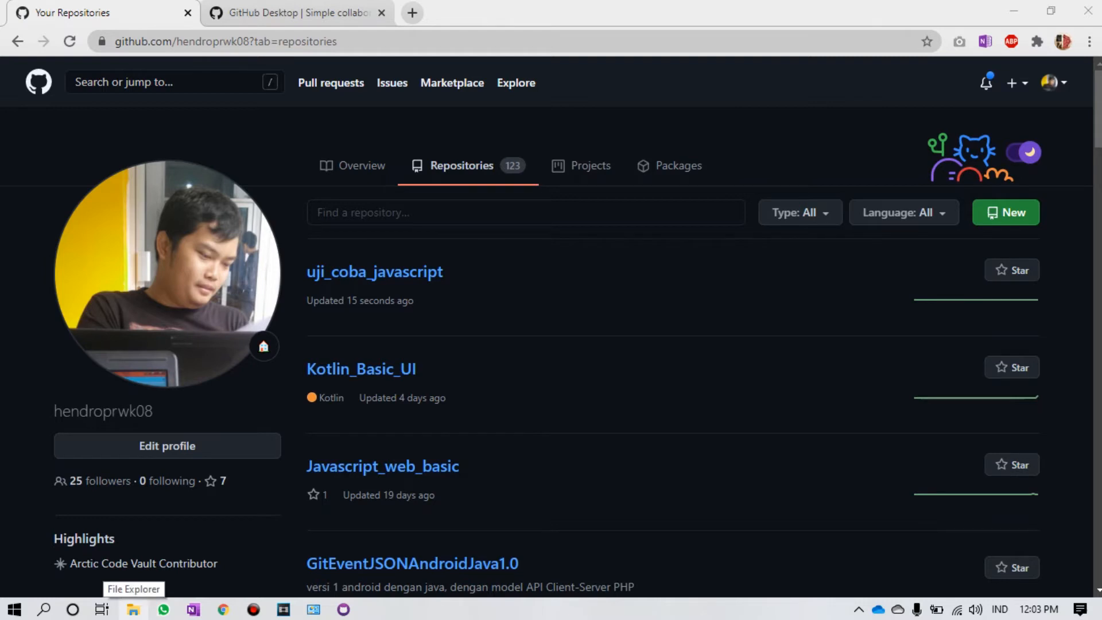
pyautogui.moveTo(223, 609)
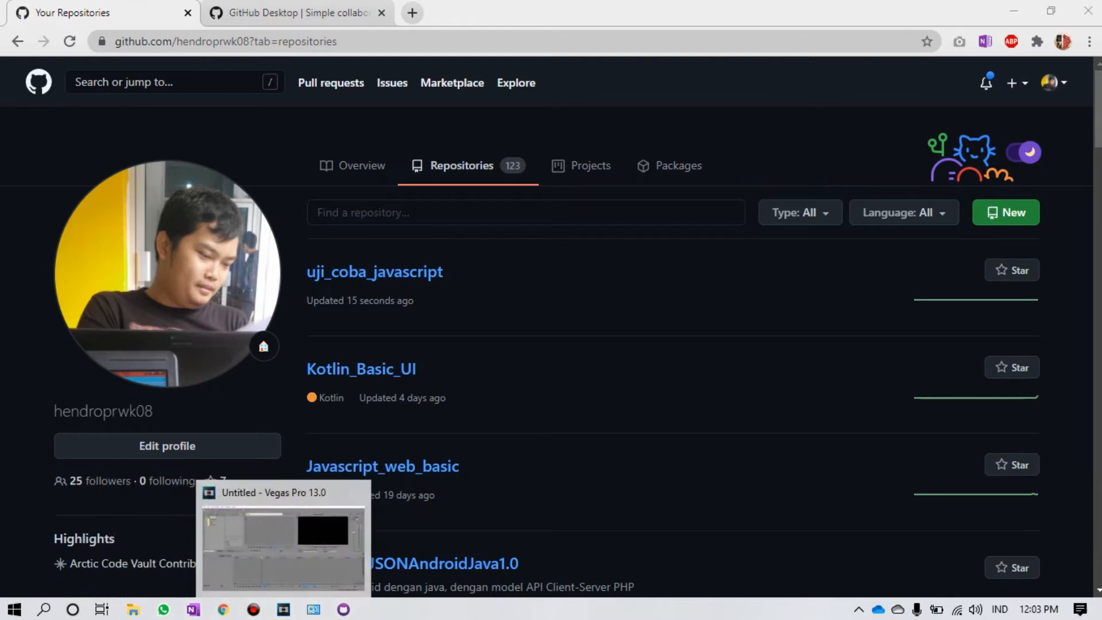
pyautogui.click(343, 610)
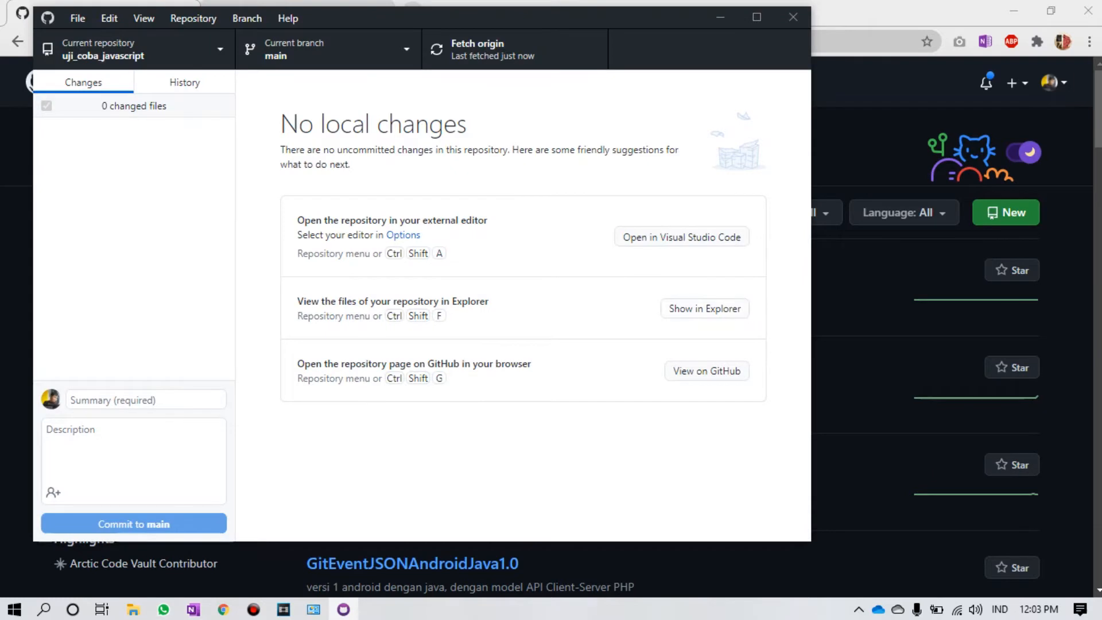
# Step: Open the local uji_coba_javascript folder in File Explorer and inspect its .git folder and .gitattributes
pyautogui.hotkey('ctrl', 'shift', 'f')
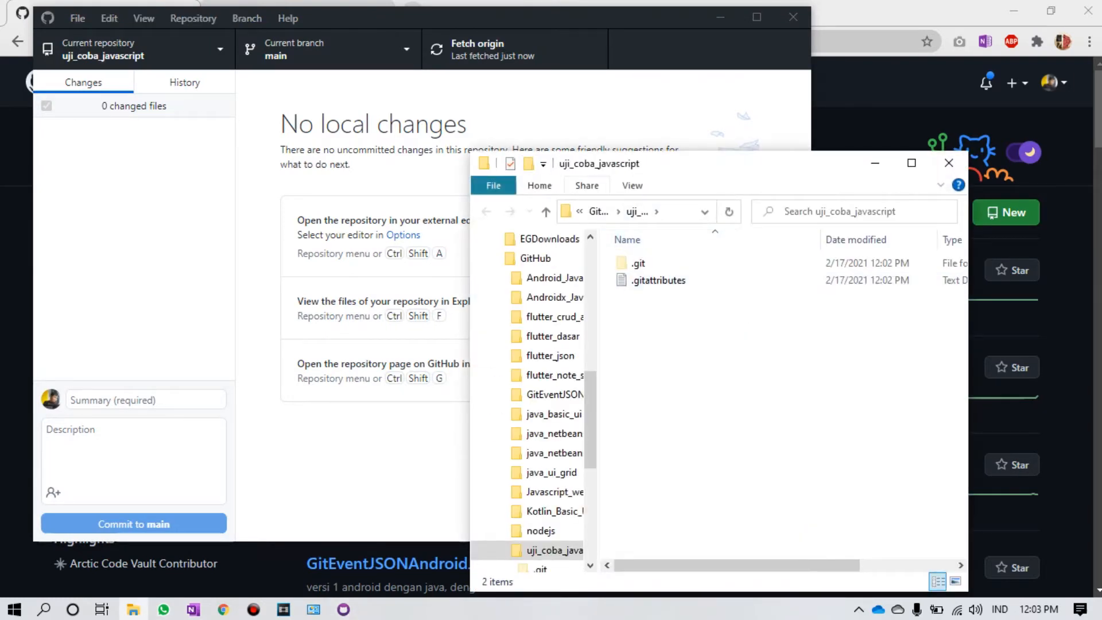
pyautogui.doubleClick(638, 263)
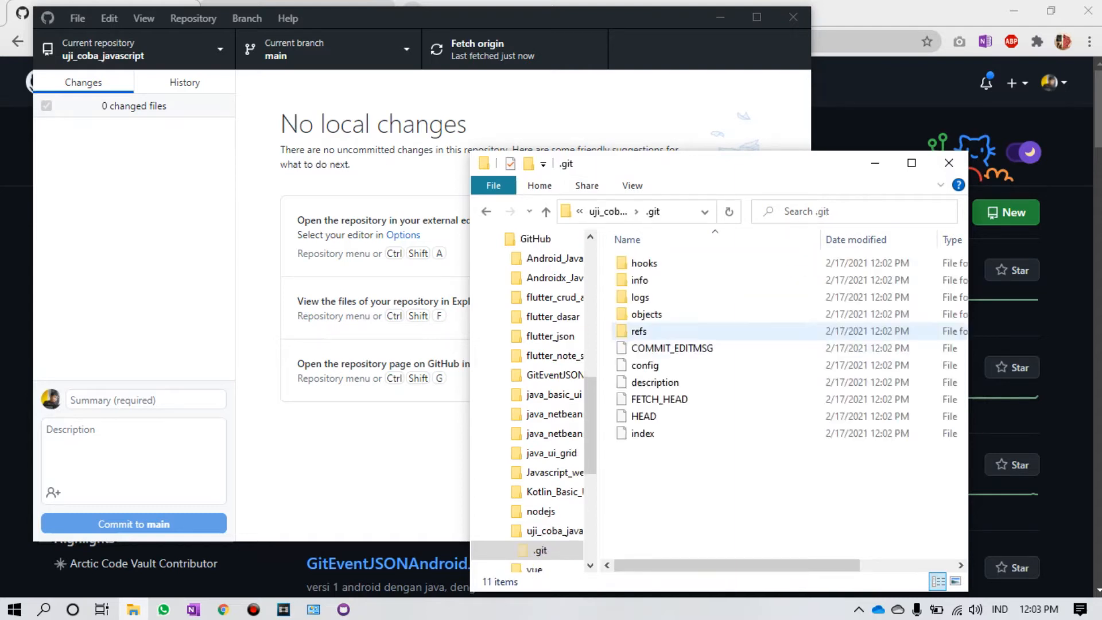
pyautogui.click(546, 211)
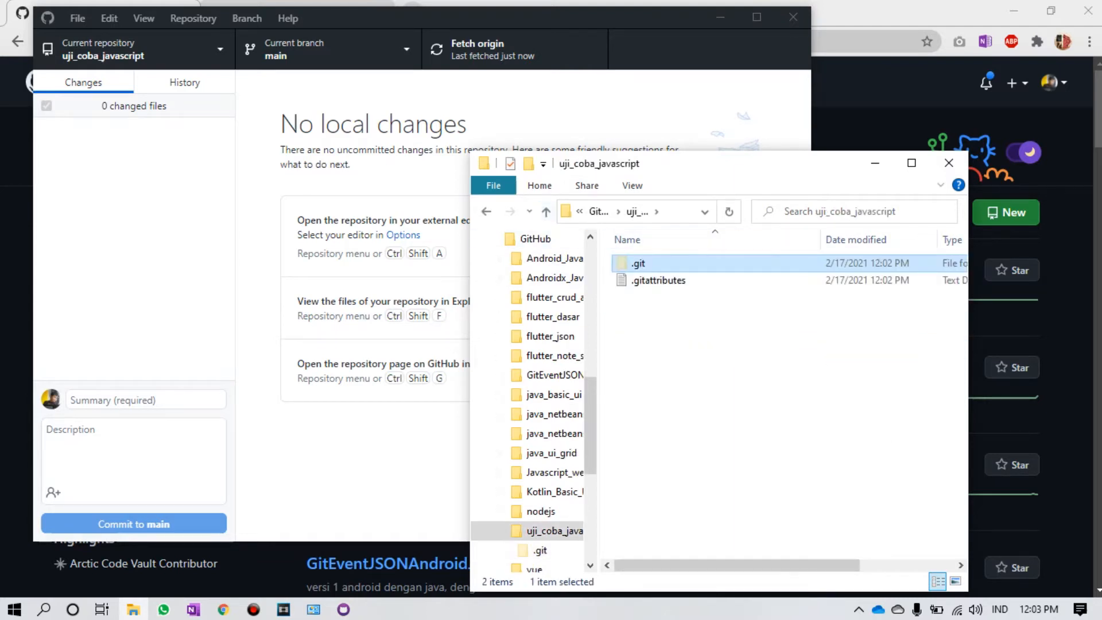
pyautogui.moveTo(697, 308); pyautogui.dragTo(625, 251)
pyautogui.click(697, 350)
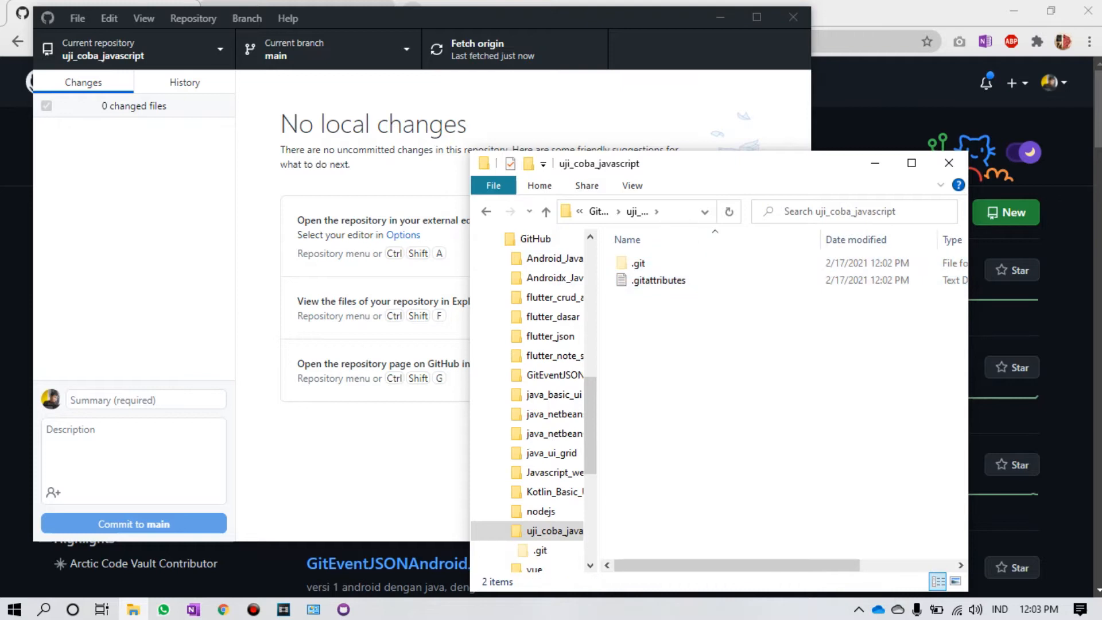
# Step: Create a new text document in the uji_coba_javascript folder
pyautogui.rightClick(669, 330)
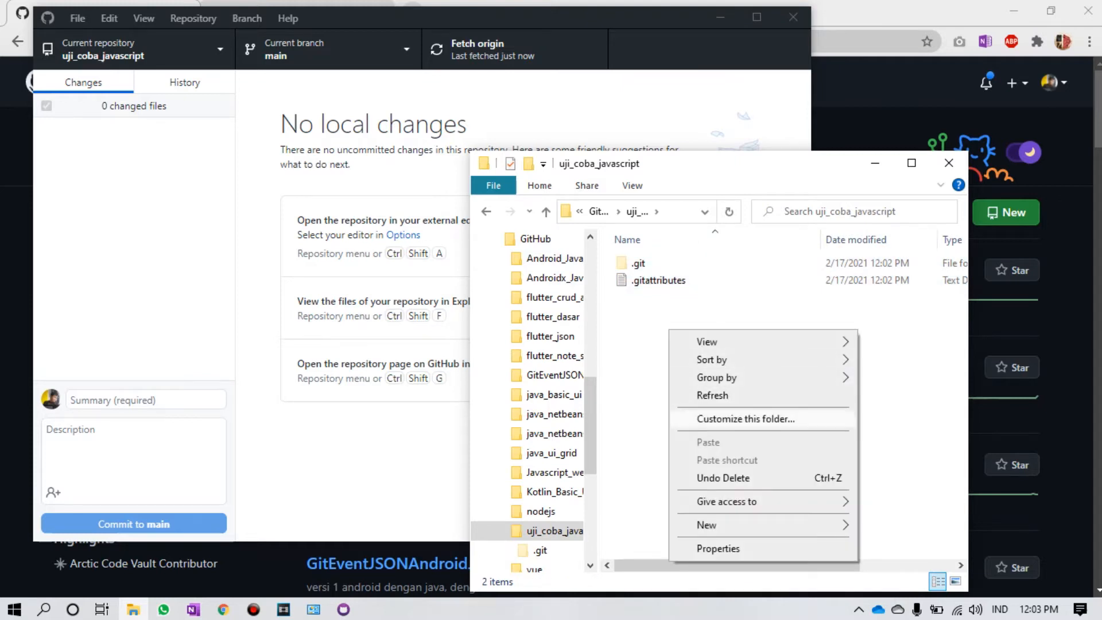
pyautogui.moveTo(746, 525)
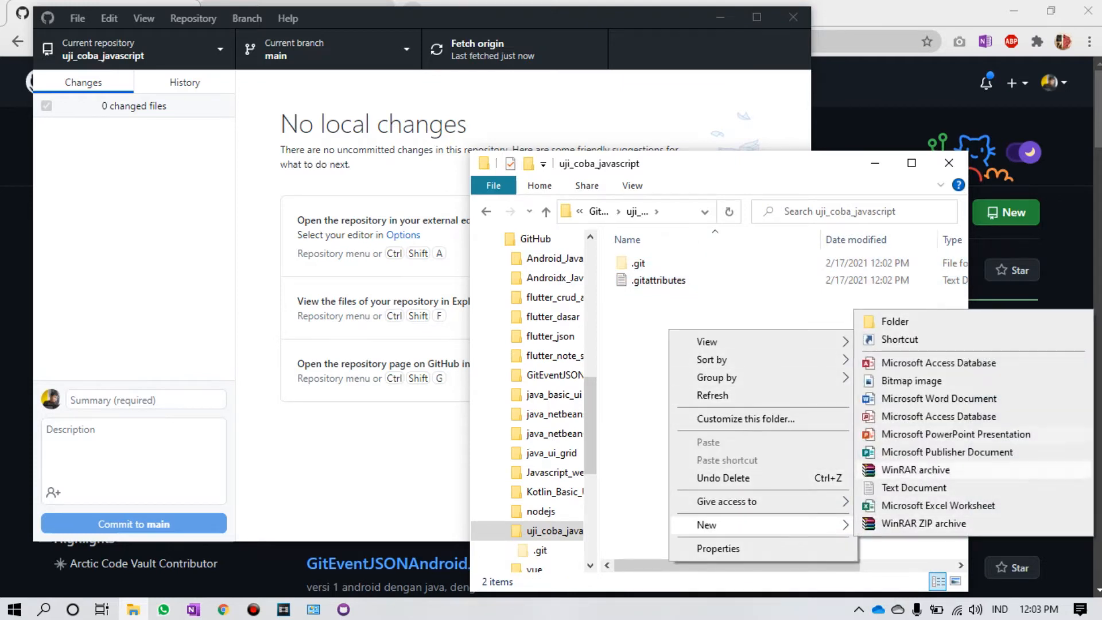
pyautogui.click(914, 487)
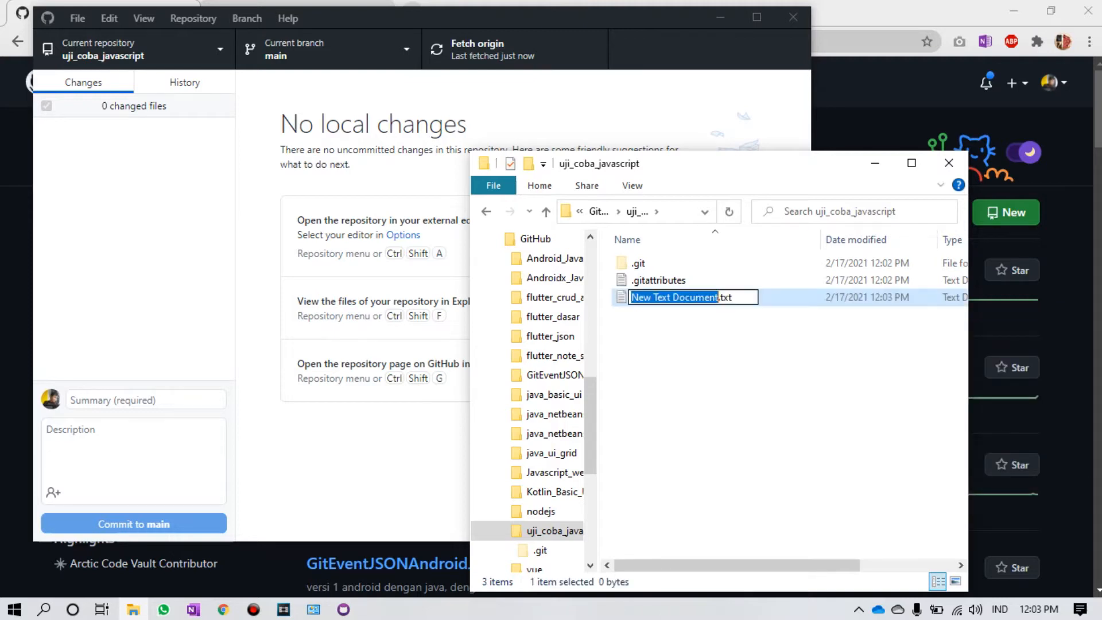
# Step: Rename the new text document to coba.js, accepting the file extension change
pyautogui.press('Right')
pyautogui.hotkey('shift', 'Right')
pyautogui.hotkey('shift', 'Right')
pyautogui.hotkey('shift', 'Right')
pyautogui.write('js')
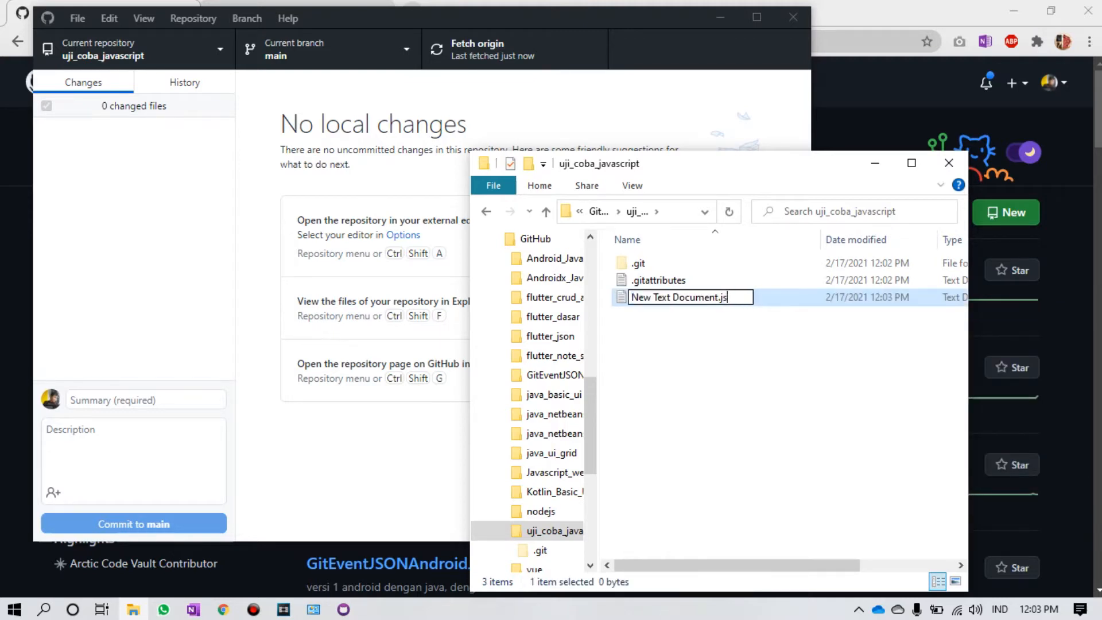
pyautogui.press('Left')
pyautogui.press('Left')
pyautogui.press('Left')
pyautogui.hotkey('shift', 'Left')
pyautogui.hotkey('shift', 'Left')
pyautogui.hotkey('shift', 'Left')
pyautogui.hotkey('shift', 'Left')
pyautogui.hotkey('shift', 'Left')
pyautogui.hotkey('shift', 'Left')
pyautogui.hotkey('shift', 'Left')
pyautogui.hotkey('shift', 'Left')
pyautogui.hotkey('shift', 'Left')
pyautogui.hotkey('shift', 'Left')
pyautogui.hotkey('shift', 'Left')
pyautogui.hotkey('shift', 'Left')
pyautogui.hotkey('shift', 'Left')
pyautogui.hotkey('shift', 'Left')
pyautogui.hotkey('shift', 'Left')
pyautogui.hotkey('shift', 'Left')
pyautogui.hotkey('shift', 'Left')
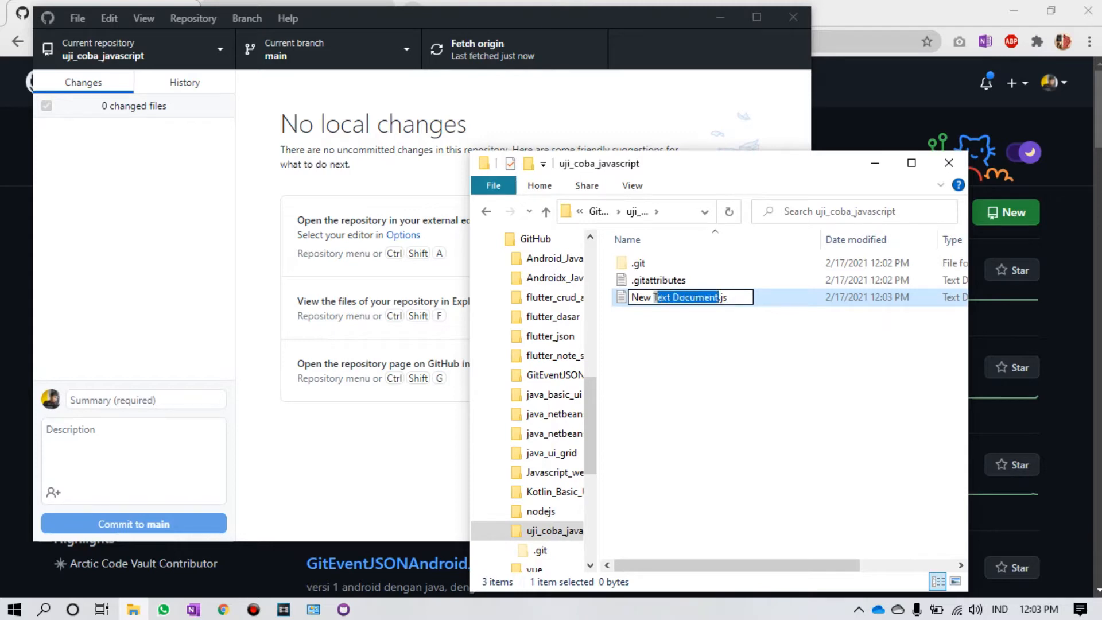
pyautogui.write('coba')
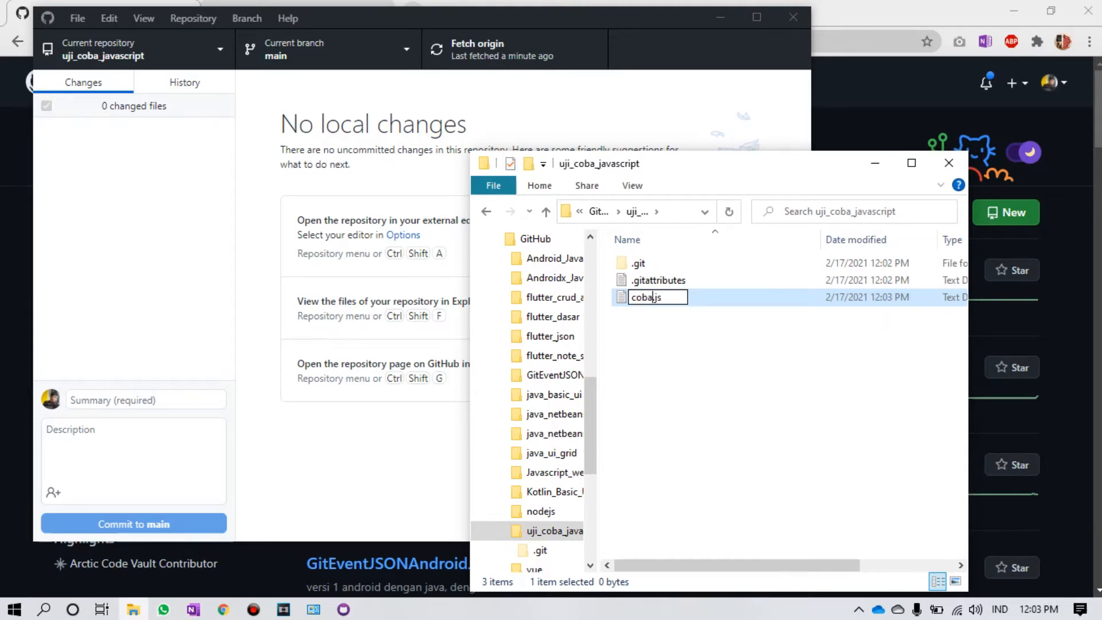
pyautogui.press('Return')
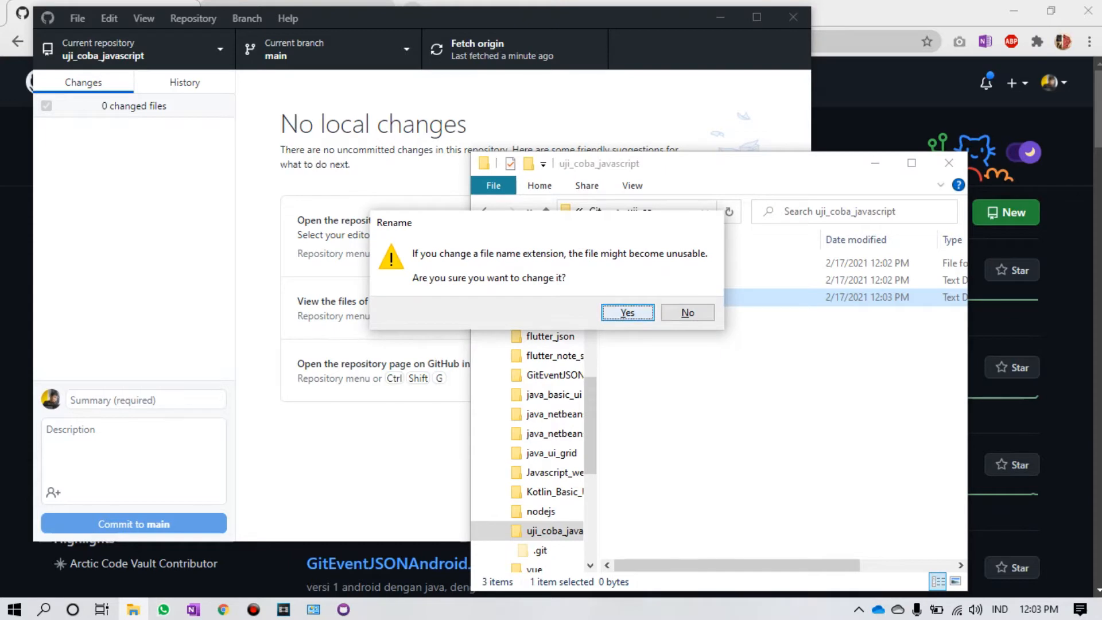
pyautogui.press('Return')
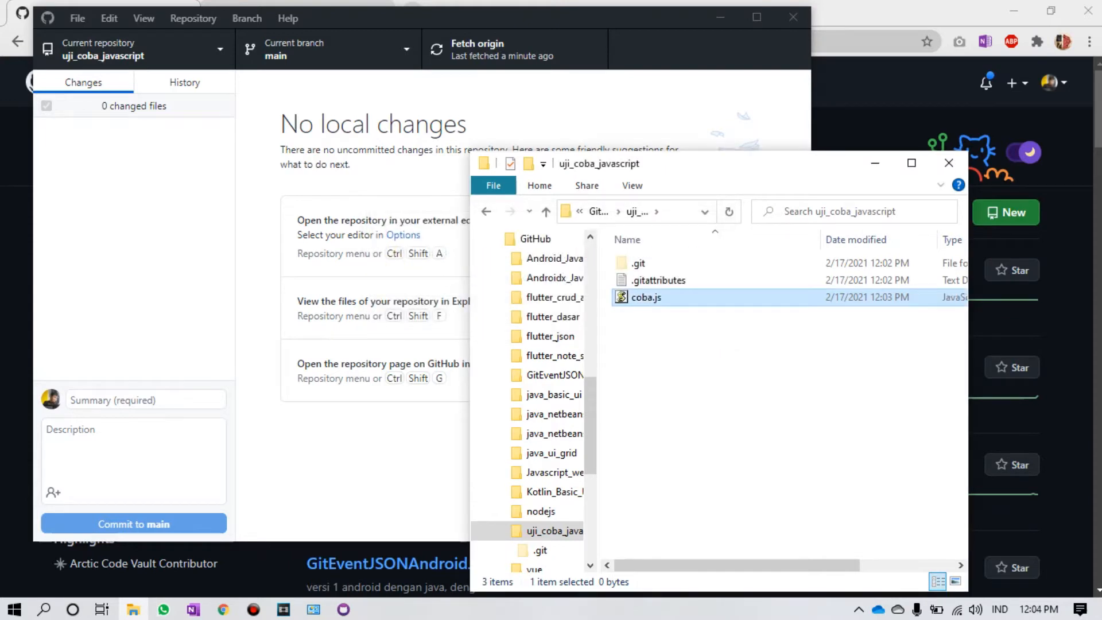
pyautogui.press('F2')
pyautogui.press('Escape')
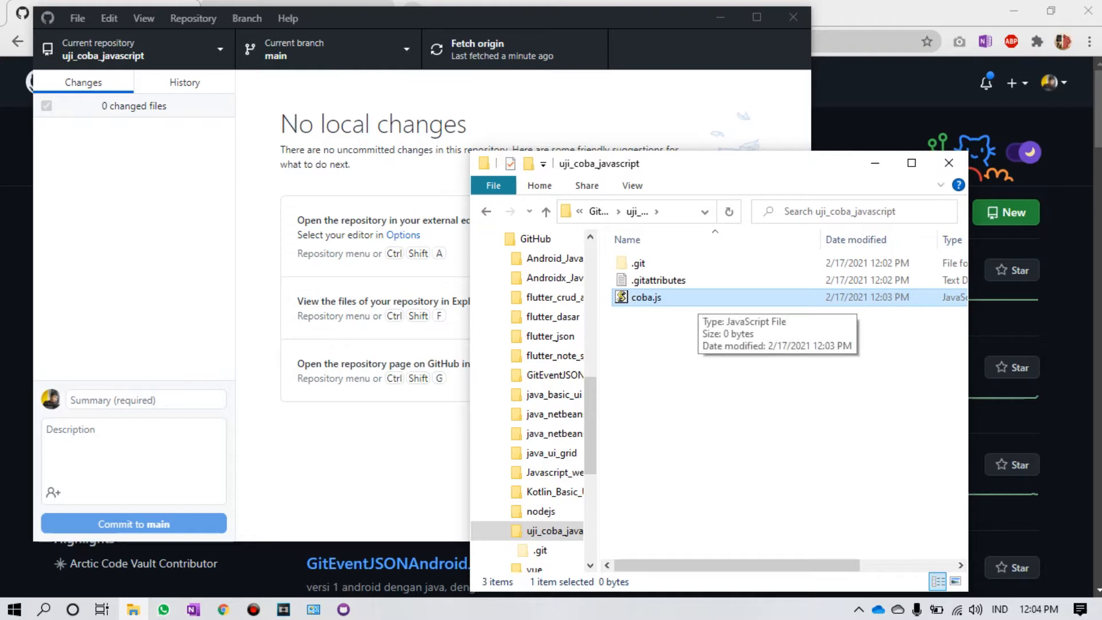
# Step: Open coba.js in Notepad++ and close every other open file
pyautogui.rightClick(696, 300)
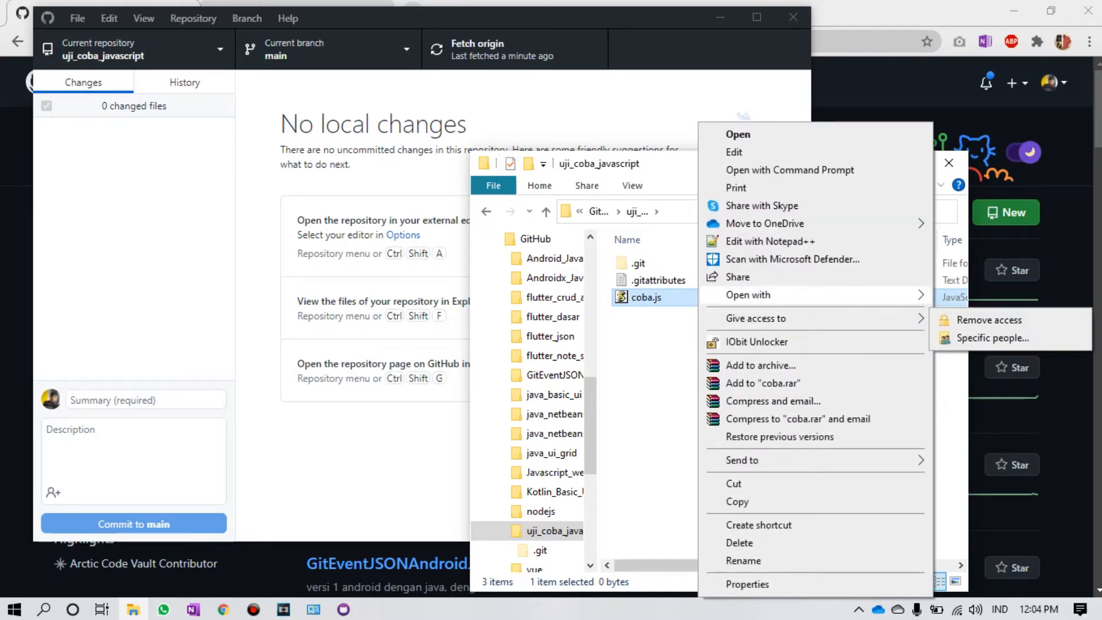
pyautogui.click(770, 242)
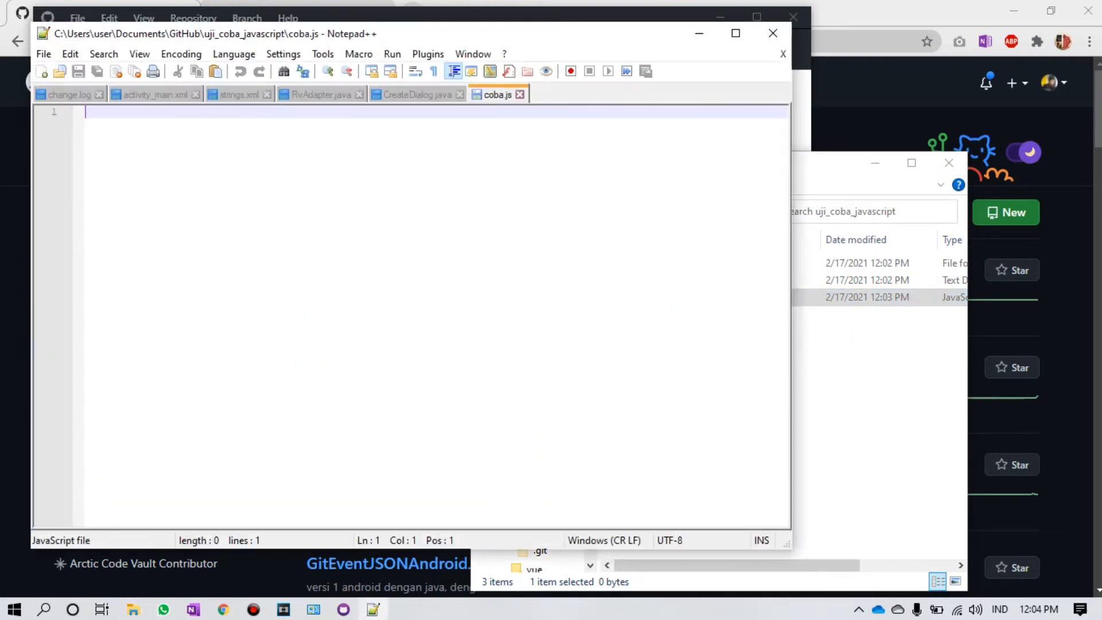
pyautogui.hotkey('ctrl', '+')
pyautogui.hotkey('ctrl', '+')
pyautogui.hotkey('ctrl', '+')
pyautogui.hotkey('ctrl', '+')
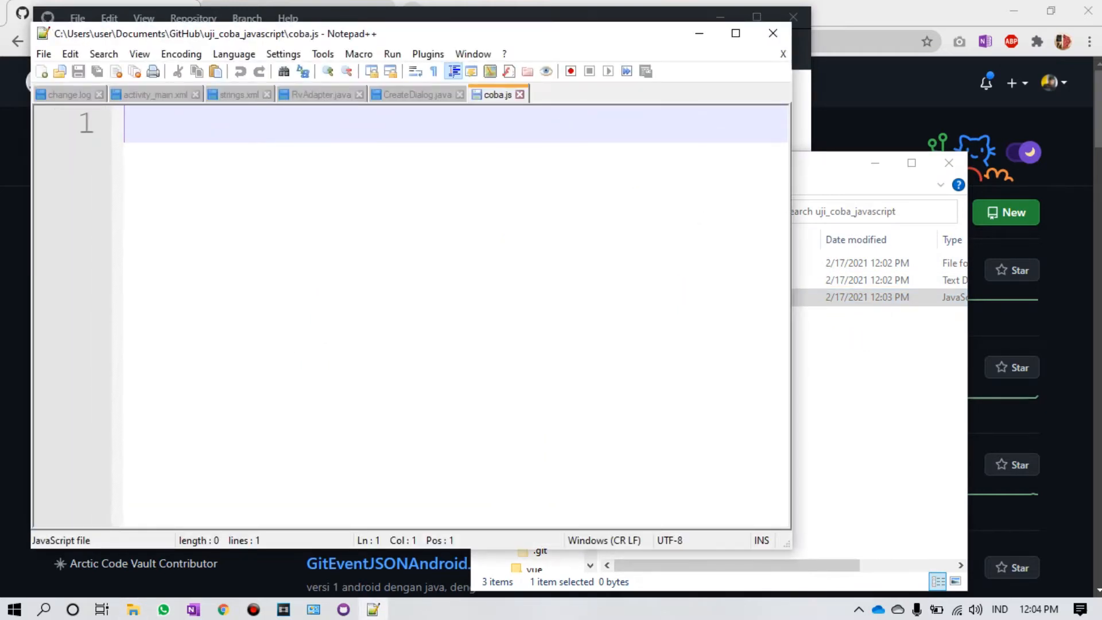
pyautogui.rightClick(495, 95)
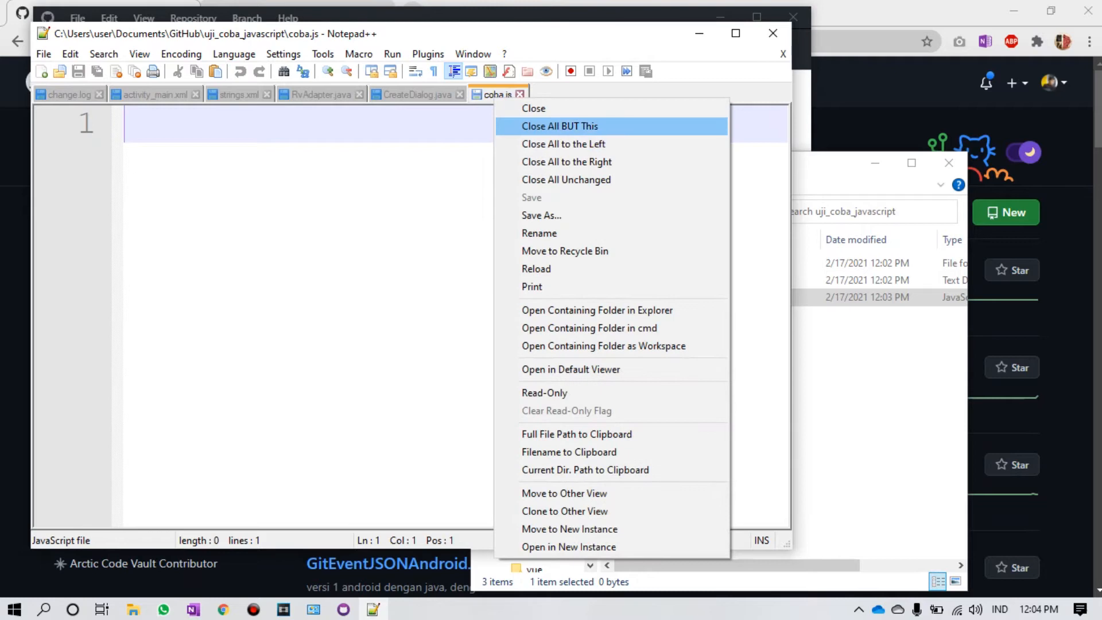
pyautogui.press('Return')
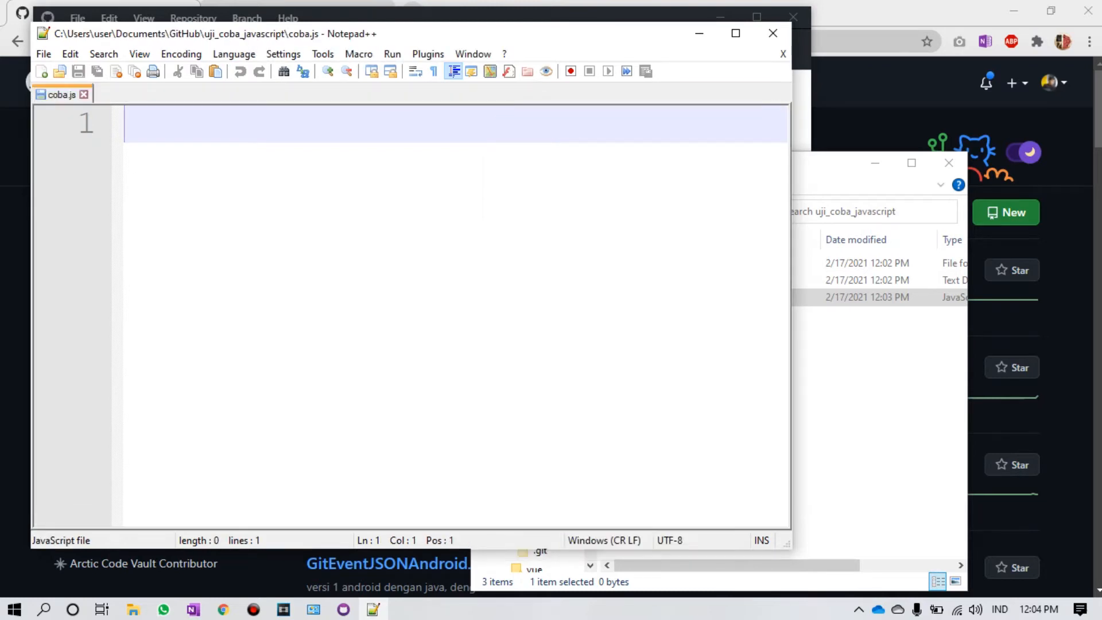
# Step: Write alert("github desktop"); in coba.js and save it
pyautogui.write('ale')
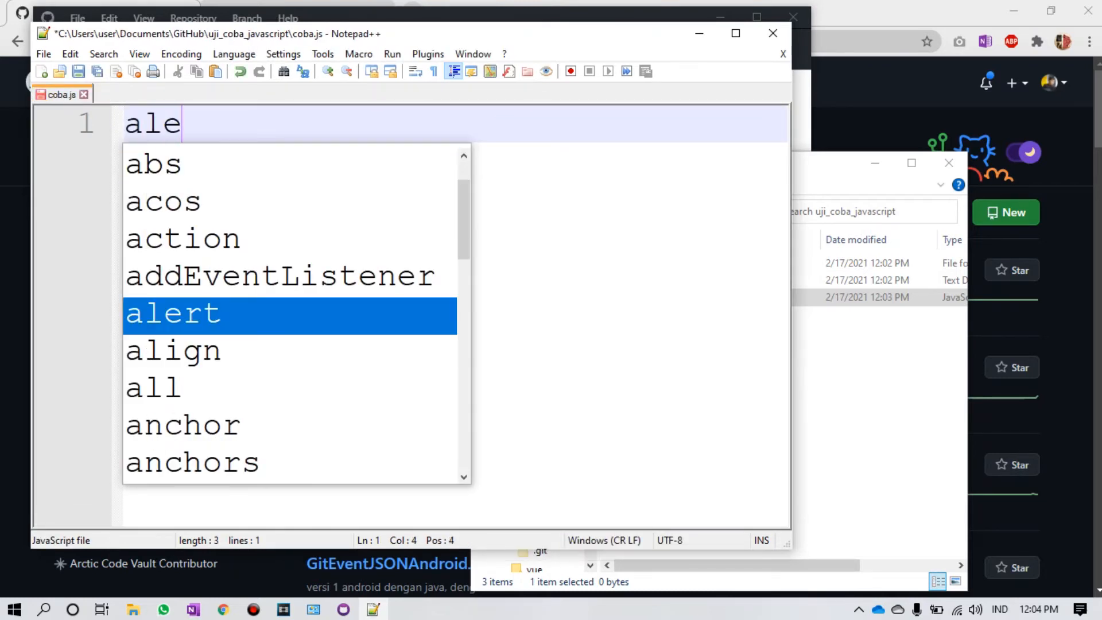
pyautogui.write('rt(')
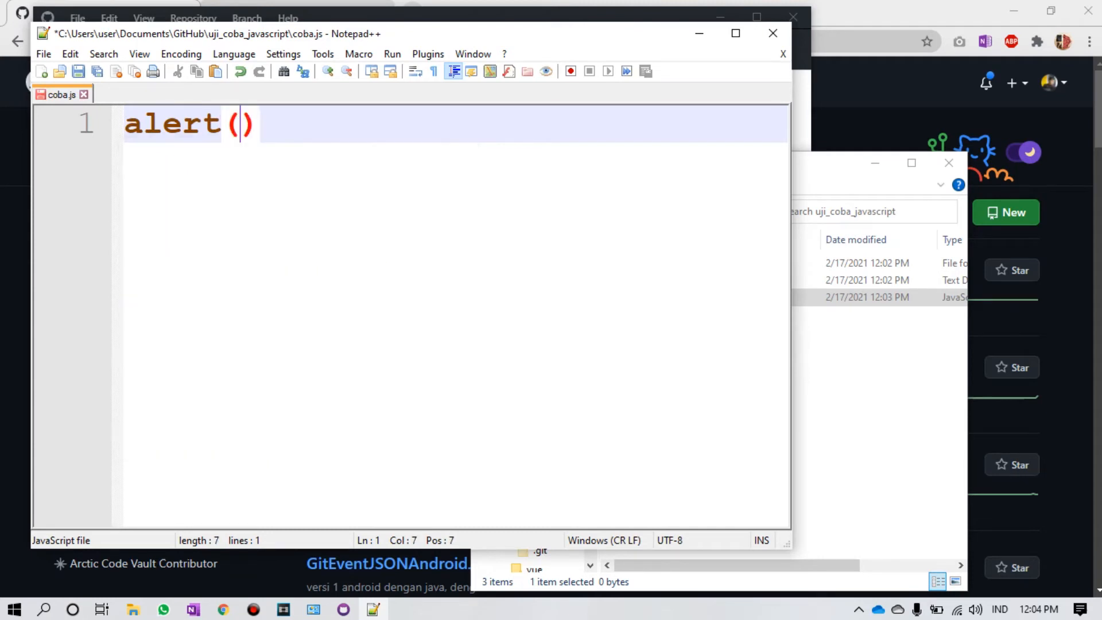
pyautogui.write('"')
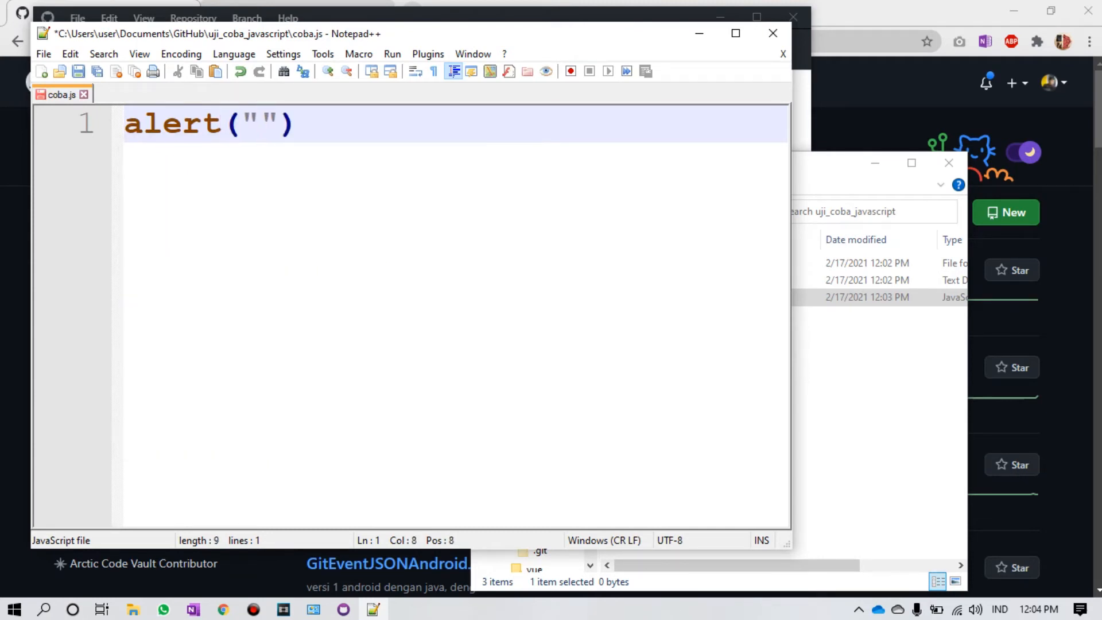
pyautogui.write('github de')
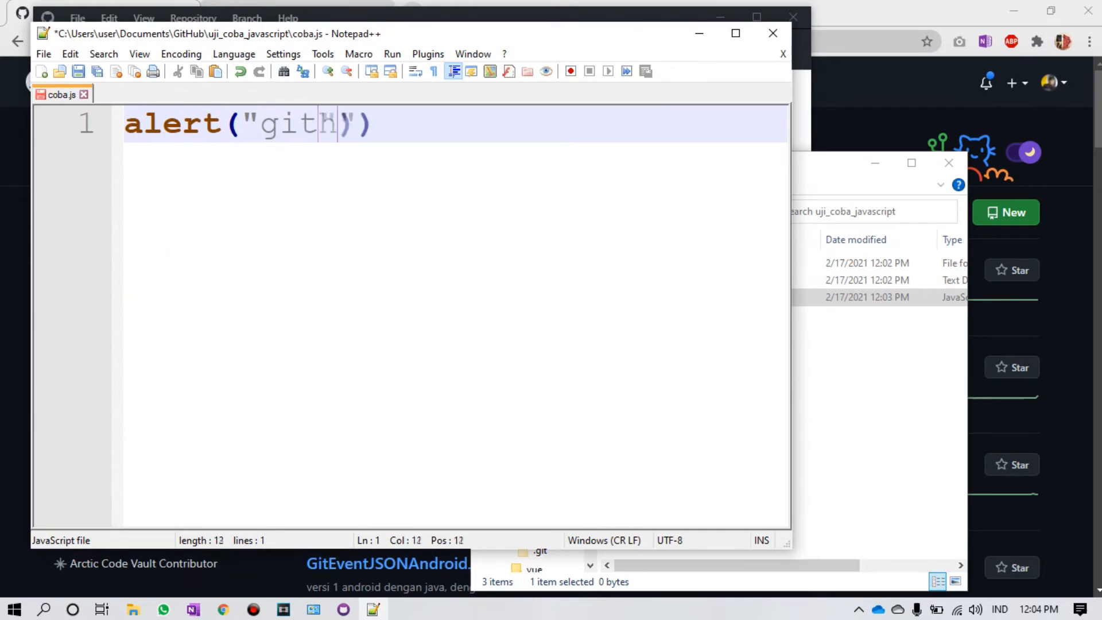
pyautogui.write('sktop')
pyautogui.press('BackSpace')
pyautogui.write('op')
pyautogui.press('End')
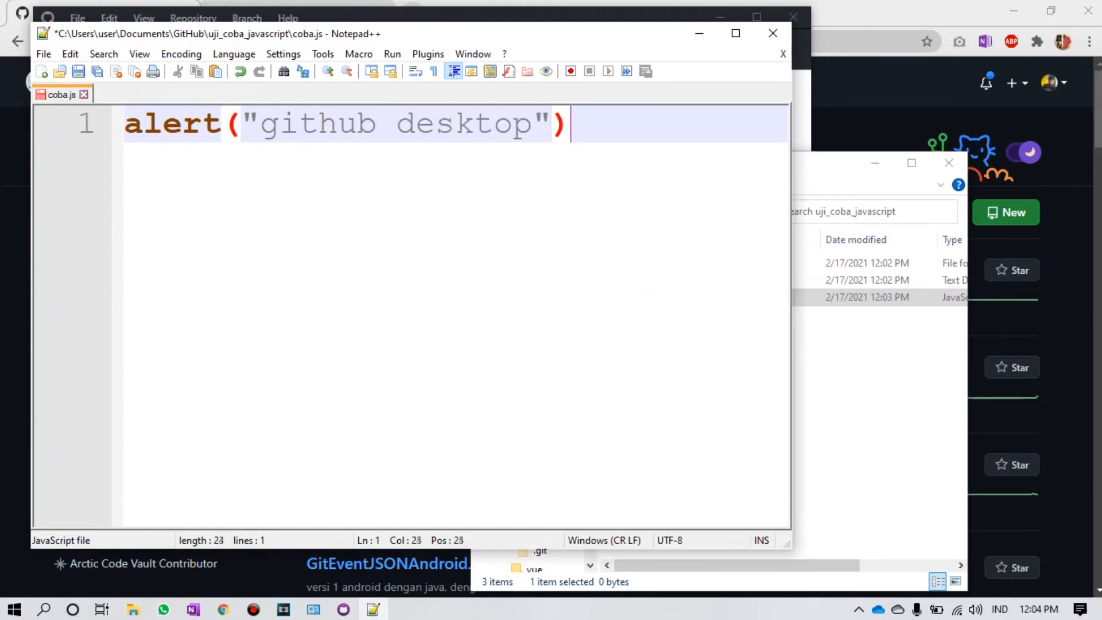
pyautogui.write(';')
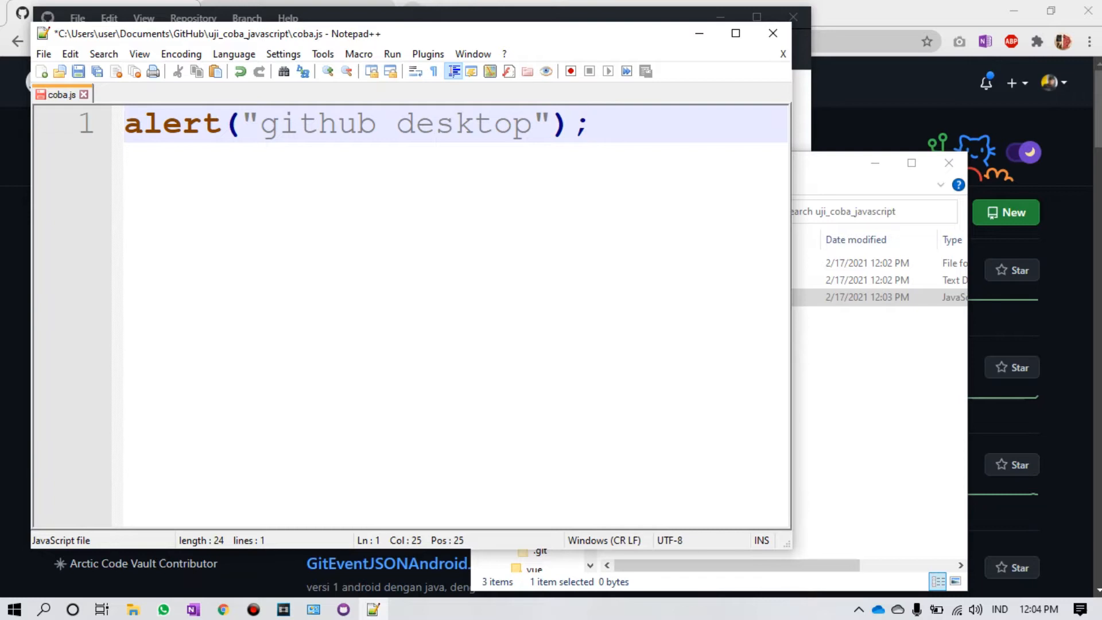
pyautogui.click(79, 71)
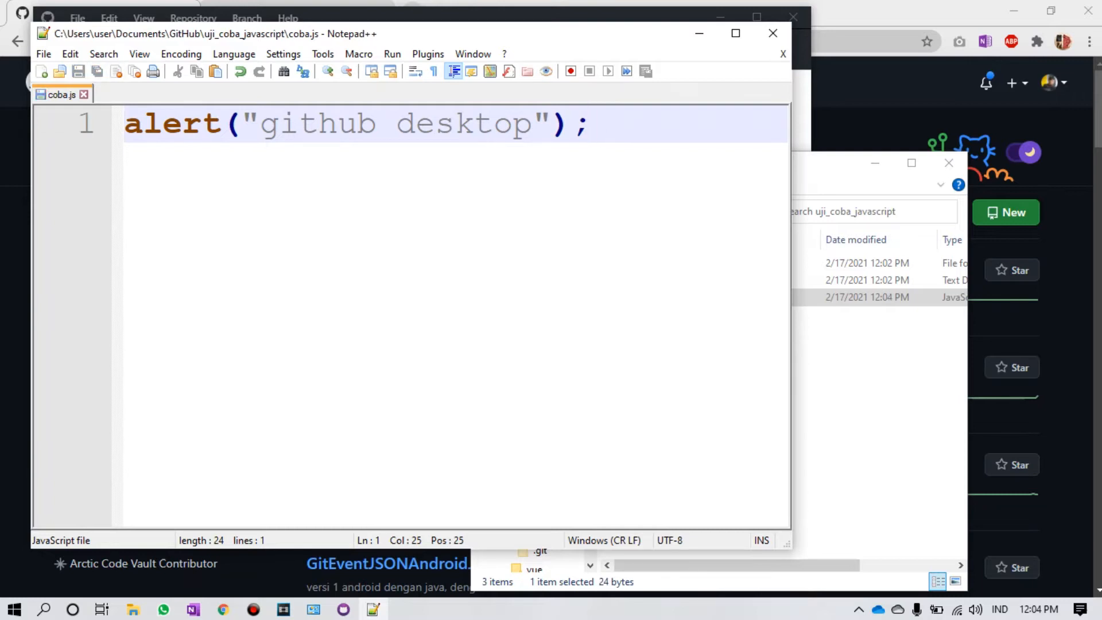
# Step: Review the new coba.js diff and commit it to main as 'Create coba.js'
pyautogui.click(802, 43)
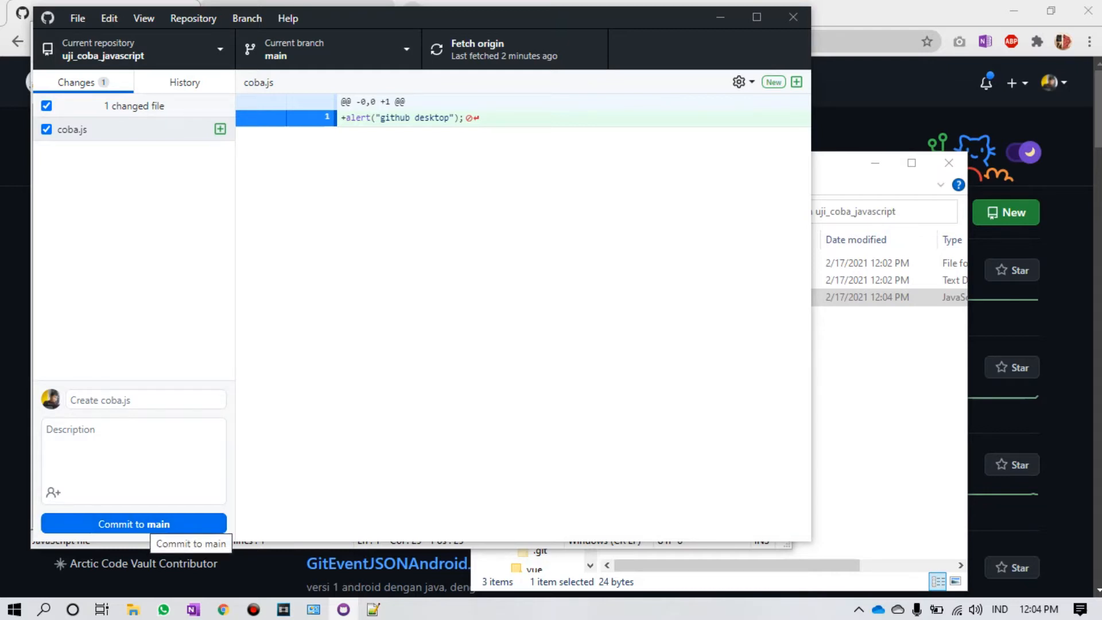
pyautogui.click(154, 523)
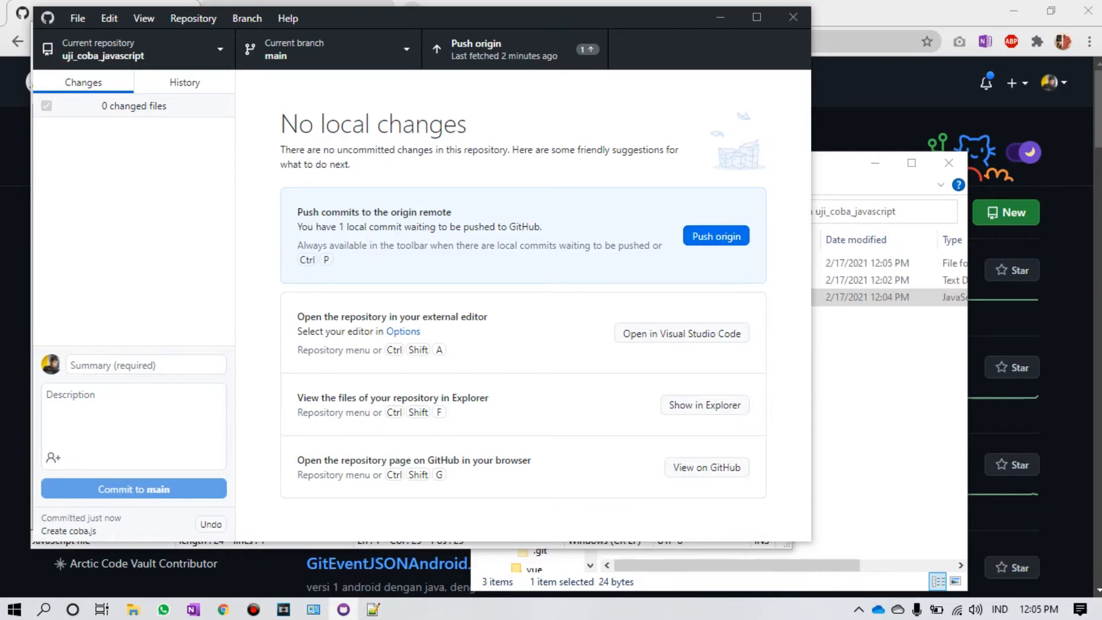
# Step: Push the 'Create coba.js' commit from GitHub Desktop to origin
pyautogui.hotkey('alt', 'Tab')
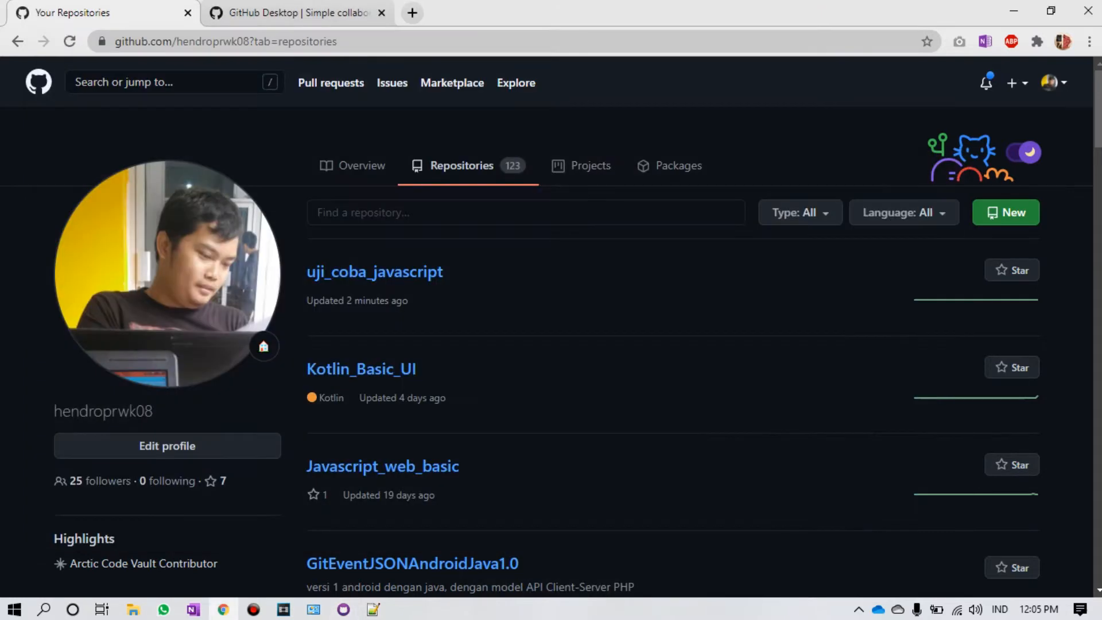
pyautogui.press('F5')
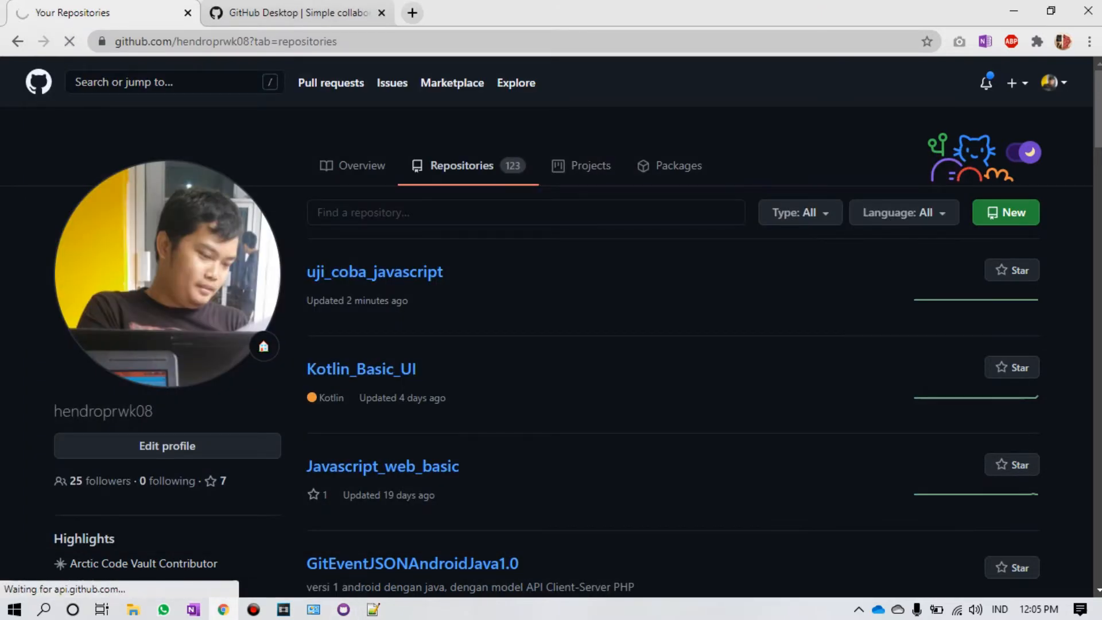
pyautogui.hotkey('alt', 'Tab')
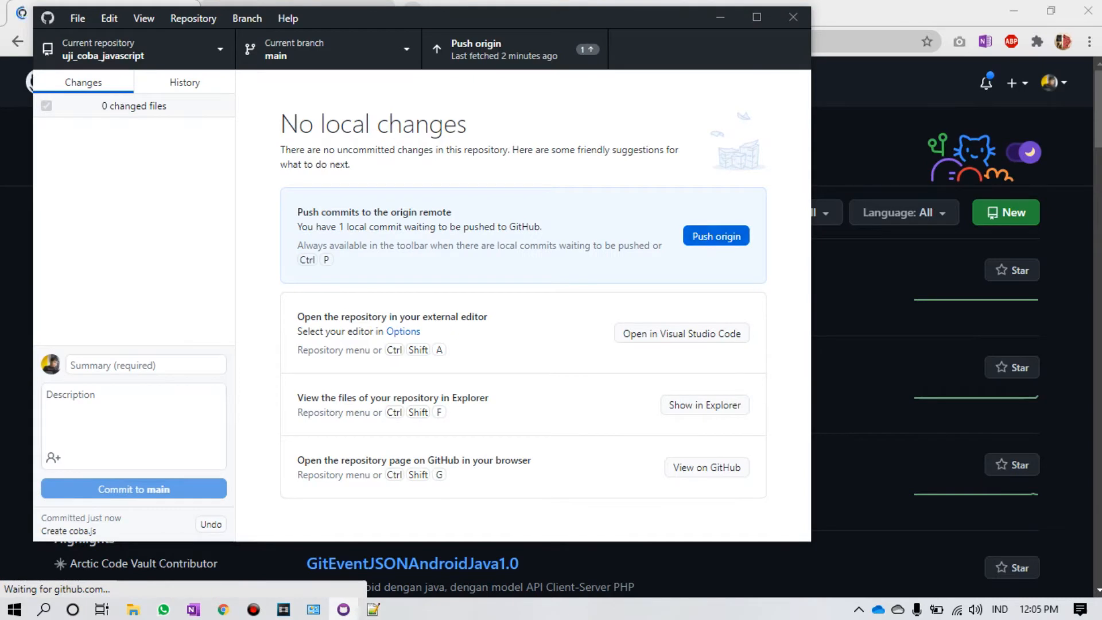
pyautogui.hotkey('alt', 'Tab')
pyautogui.click(392, 82)
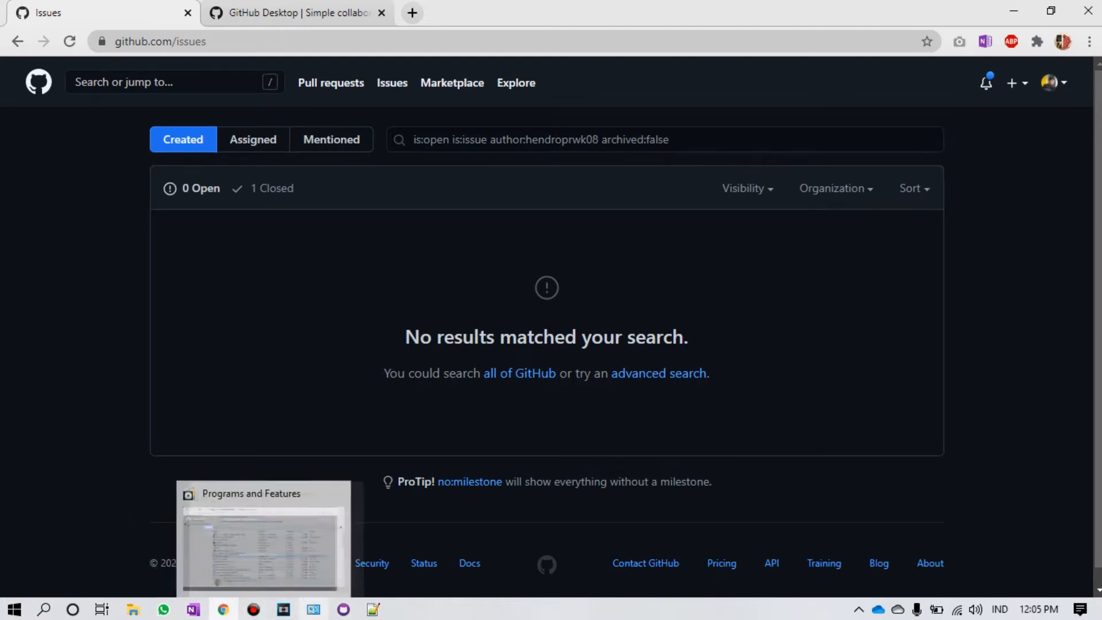
pyautogui.click(343, 609)
pyautogui.hotkey('ctrl', 'p')
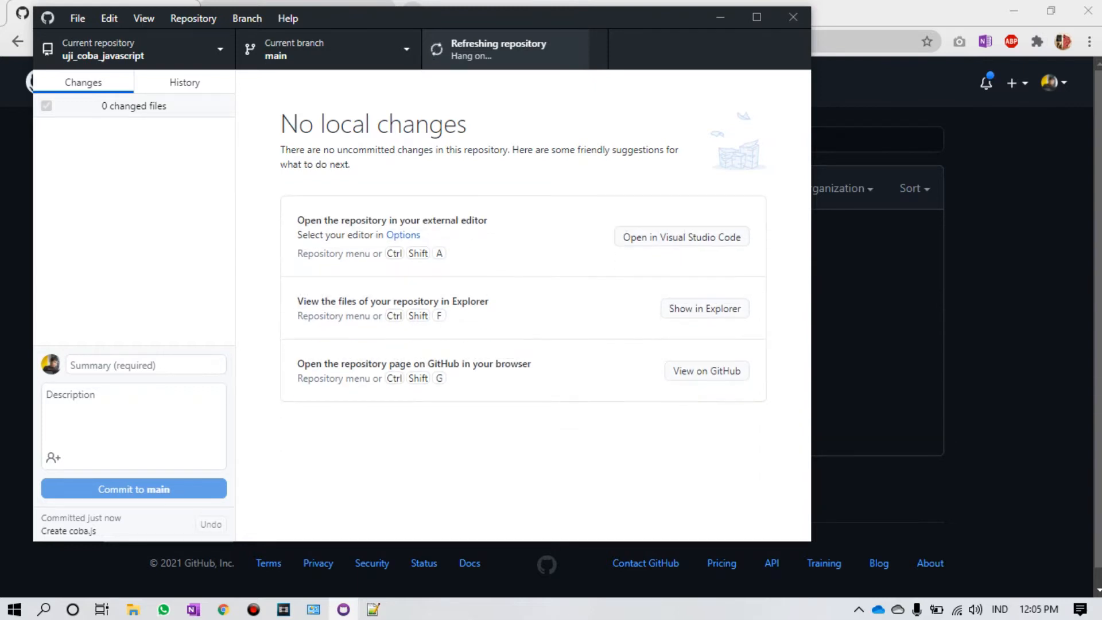
# Step: Reload GitHub in Chrome and open coba.js to verify it shows alert("github desktop");
pyautogui.hotkey('alt', 'Tab')
pyautogui.press('F5')
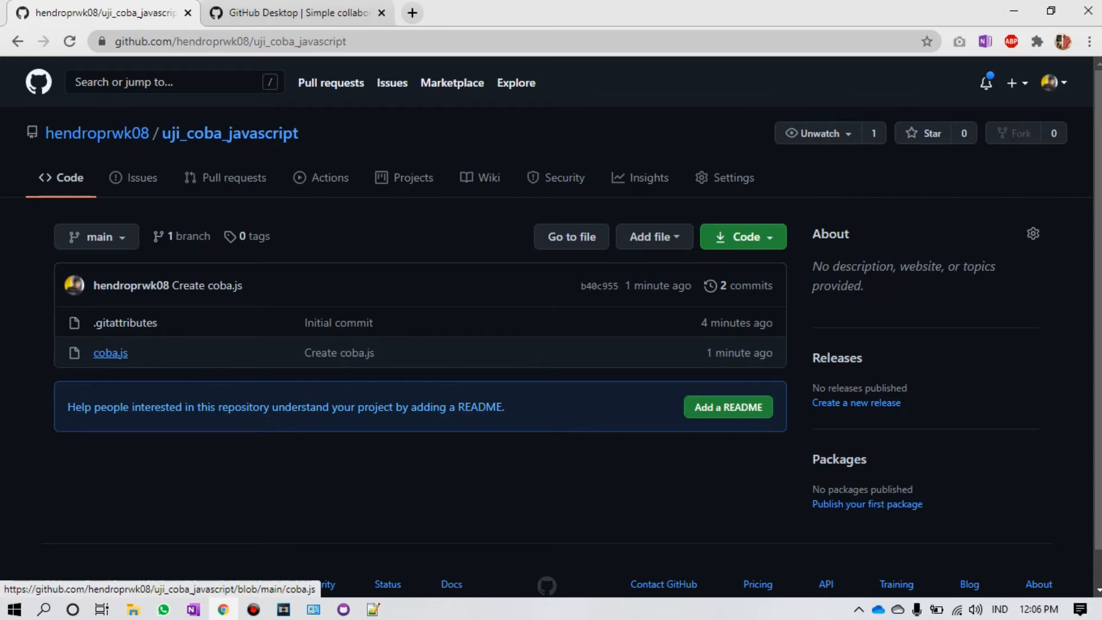
pyautogui.click(110, 353)
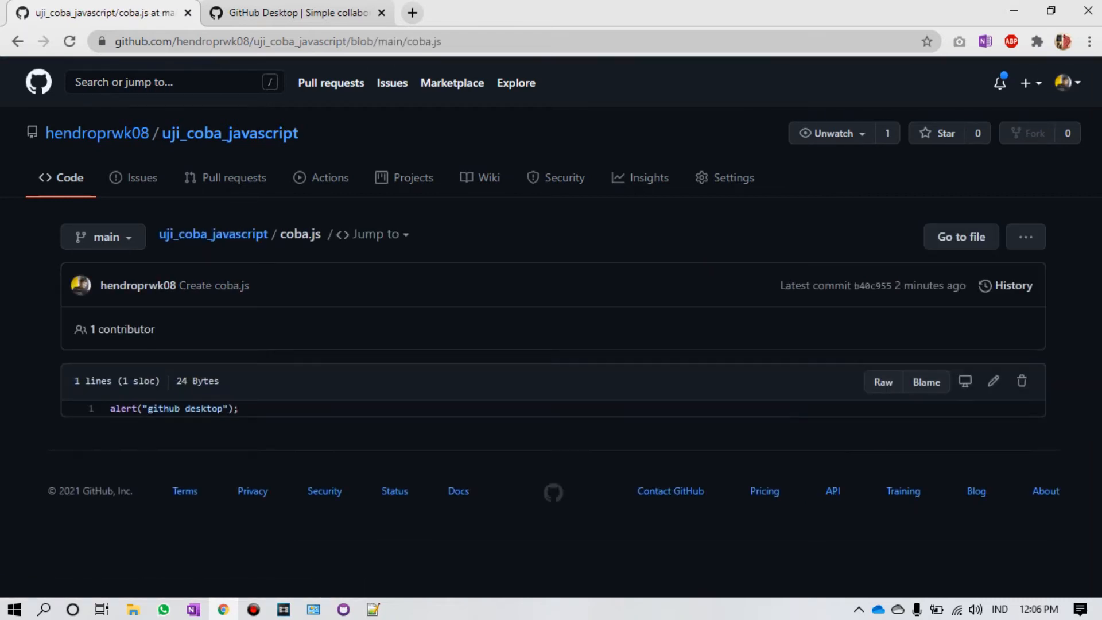
pyautogui.moveTo(110, 408); pyautogui.dragTo(239, 408)
pyautogui.click(240, 409)
pyautogui.click(343, 610)
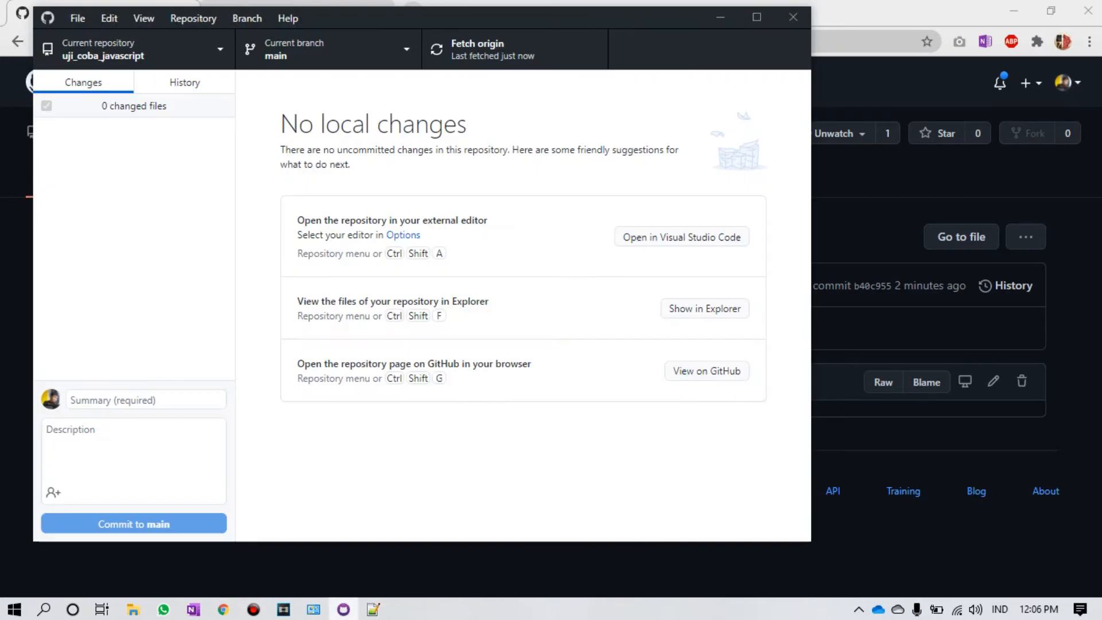
# Step: Add console.log("hai"); as a second line below the alert line in coba.js
pyautogui.click(373, 610)
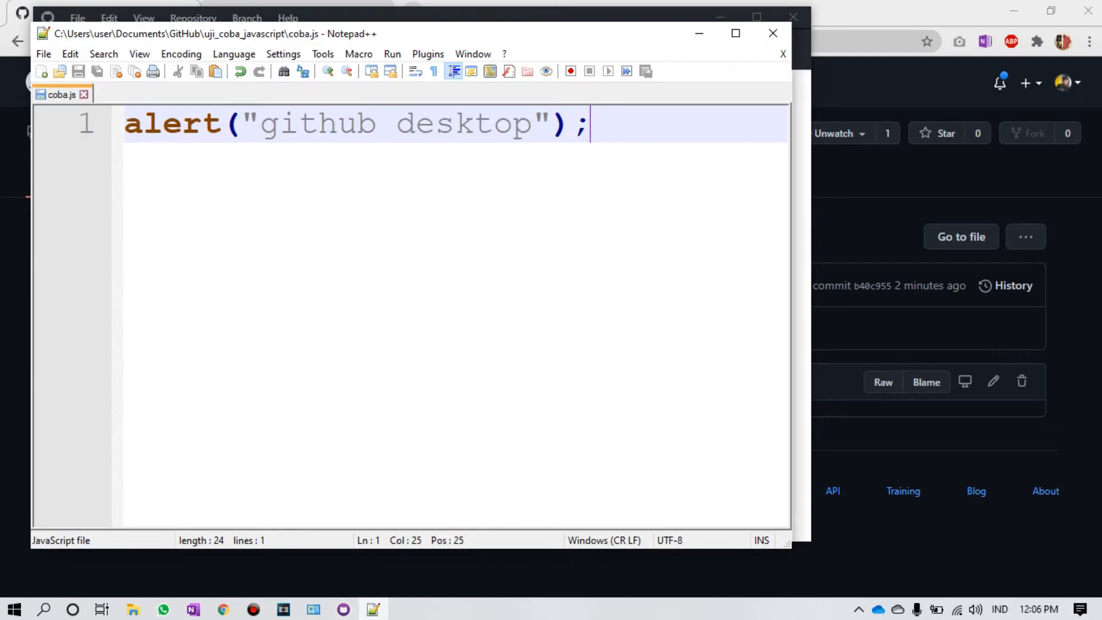
pyautogui.press('Return')
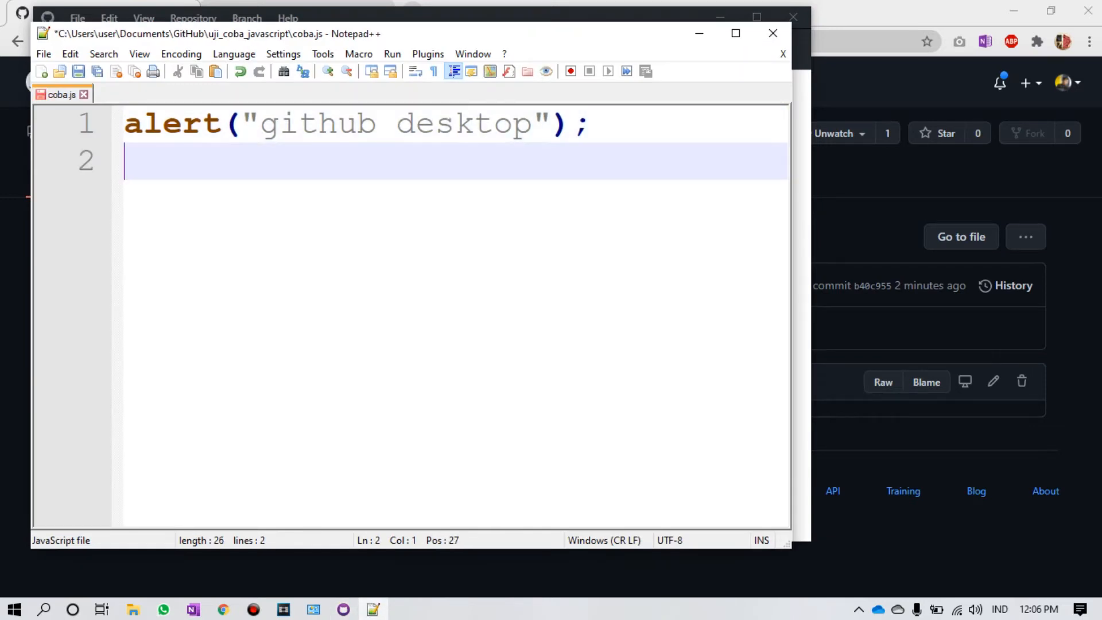
pyautogui.write('console')
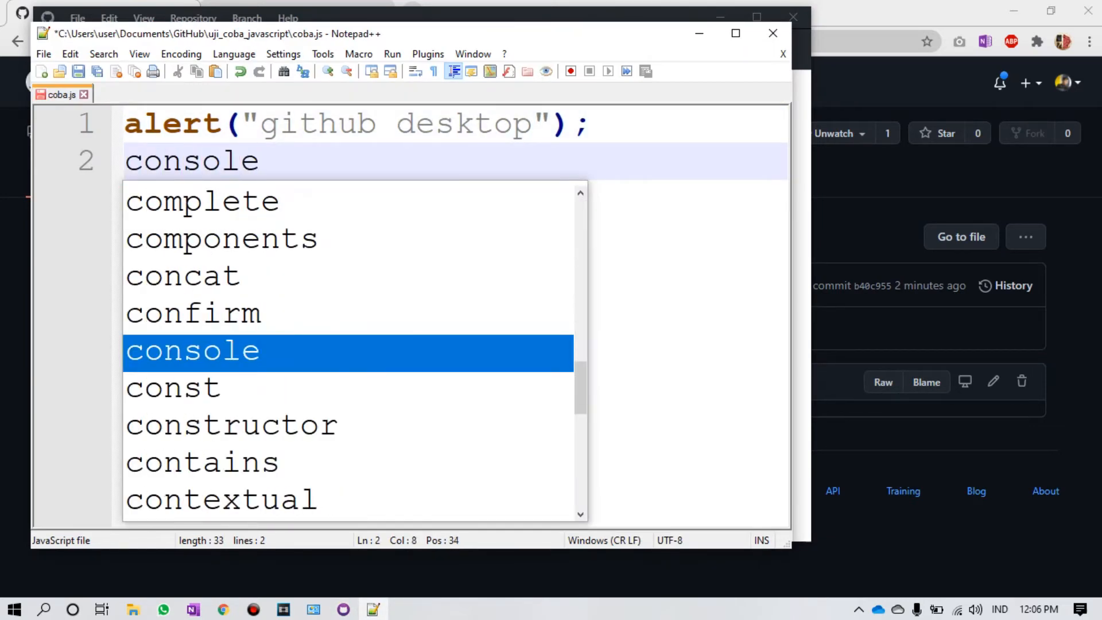
pyautogui.write('.lo')
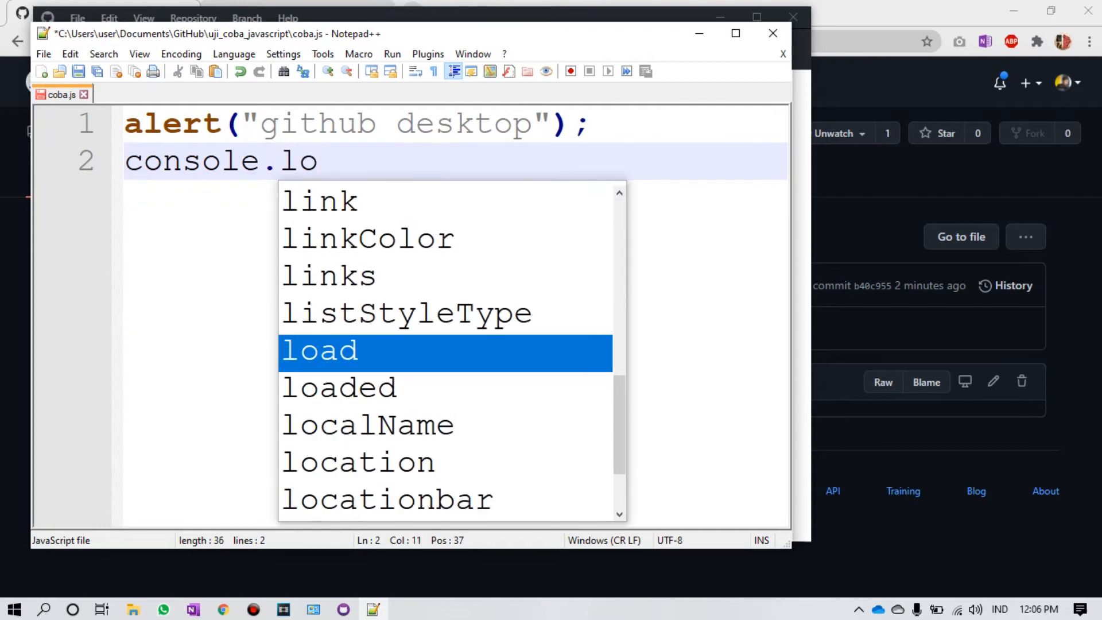
pyautogui.write('g(')
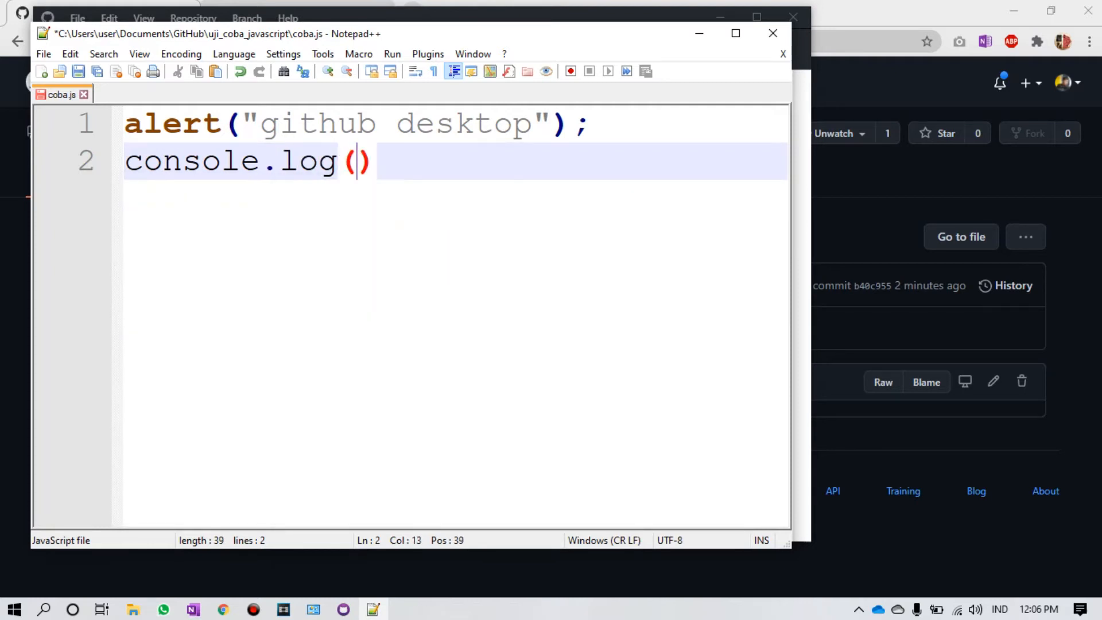
pyautogui.write('"')
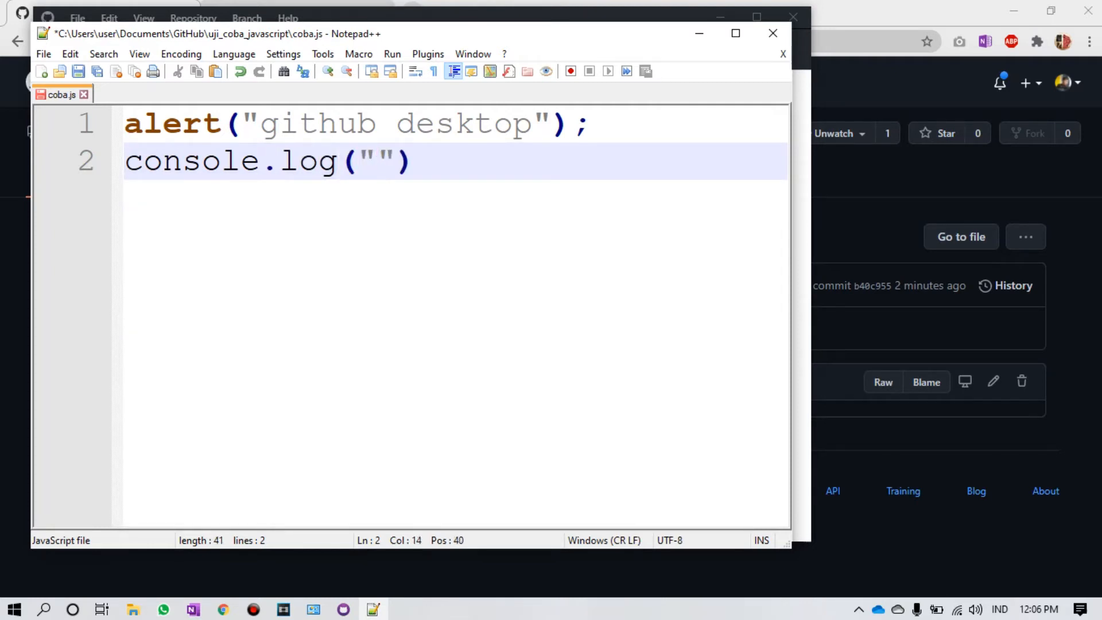
pyautogui.write('hai')
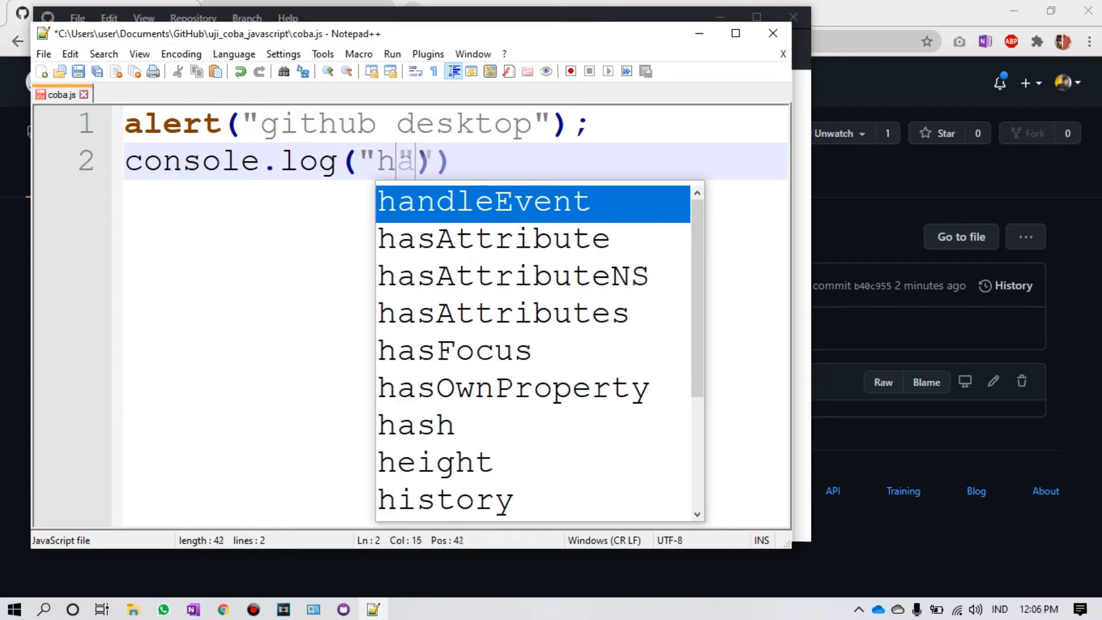
pyautogui.press('End')
pyautogui.write(';')
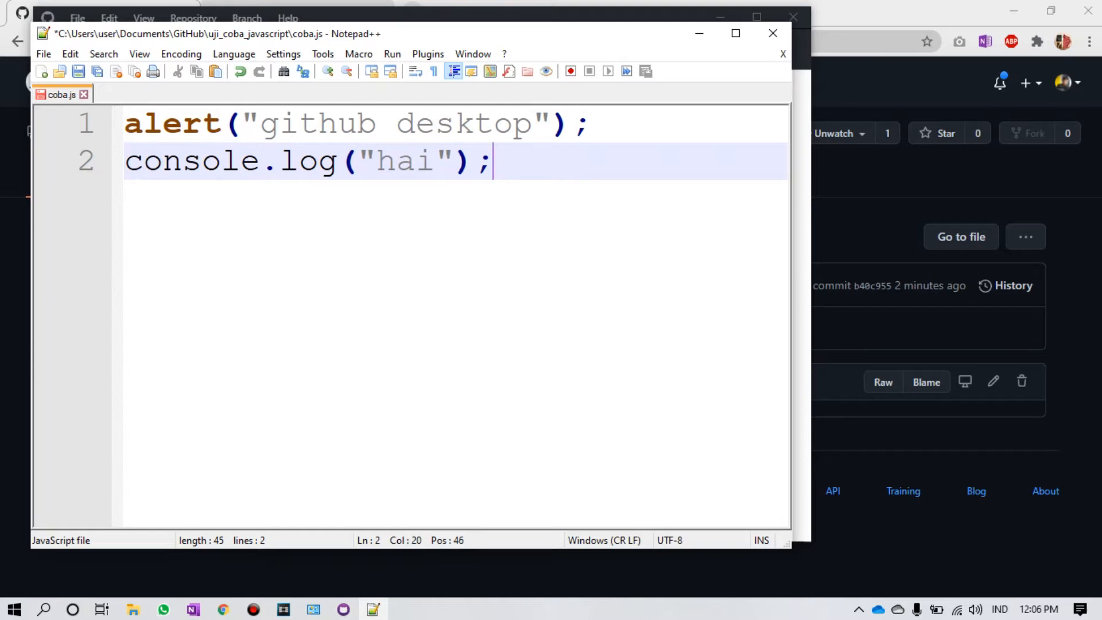
pyautogui.moveTo(230, 34); pyautogui.dragTo(714, 59)
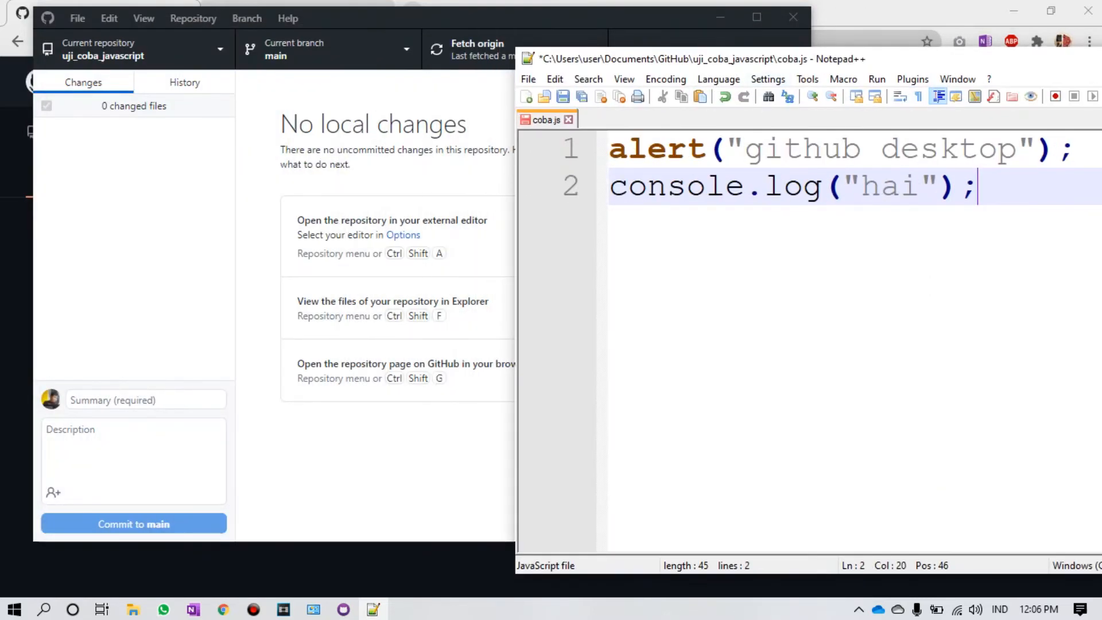
# Step: Save coba.js and commit the console.log change to main as 'Update coba.js'
pyautogui.click(563, 97)
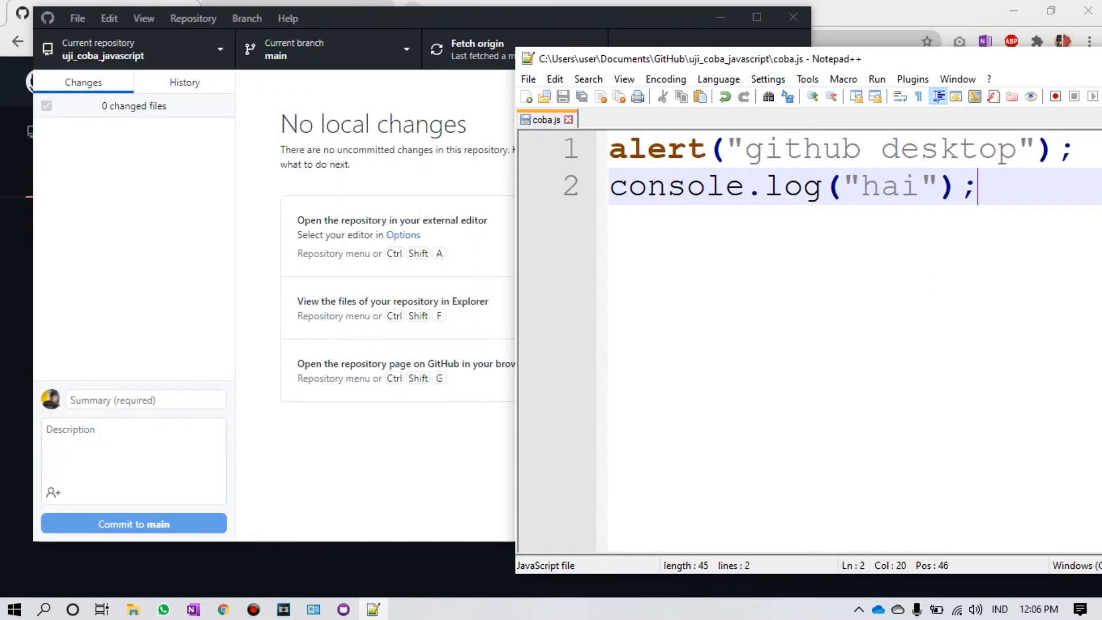
pyautogui.hotkey('alt', 'Tab')
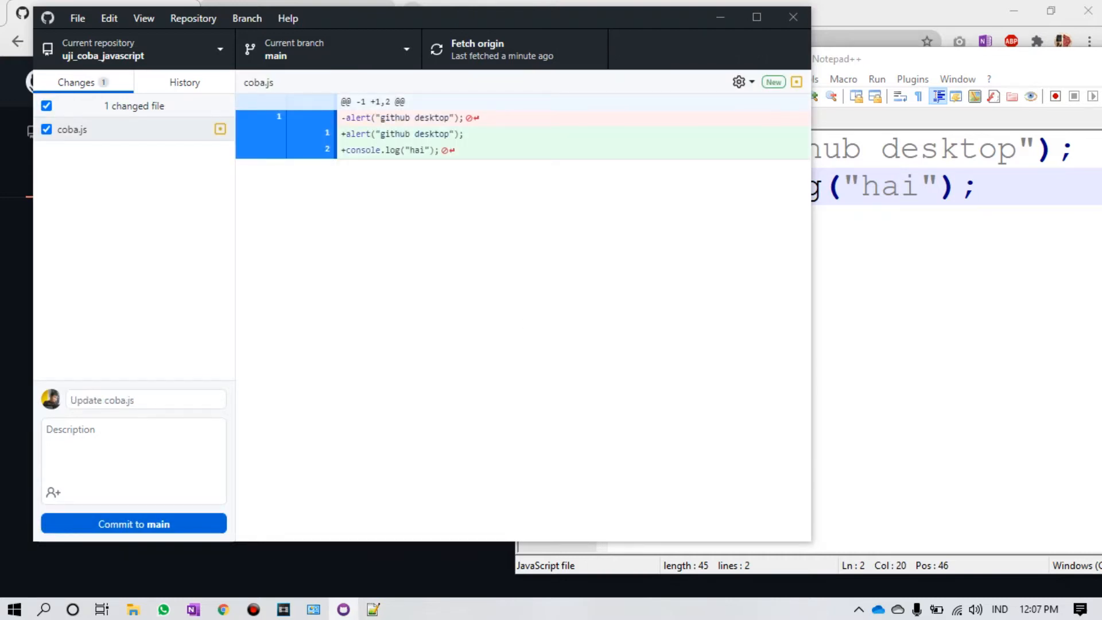
pyautogui.moveTo(440, 150)
pyautogui.mouseDown()
pyautogui.moveTo(338, 150)
pyautogui.moveTo(425, 151)
pyautogui.moveTo(426, 134)
pyautogui.moveTo(444, 134)
pyautogui.mouseUp()
pyautogui.click(396, 152)
pyautogui.click(444, 135)
pyautogui.click(140, 524)
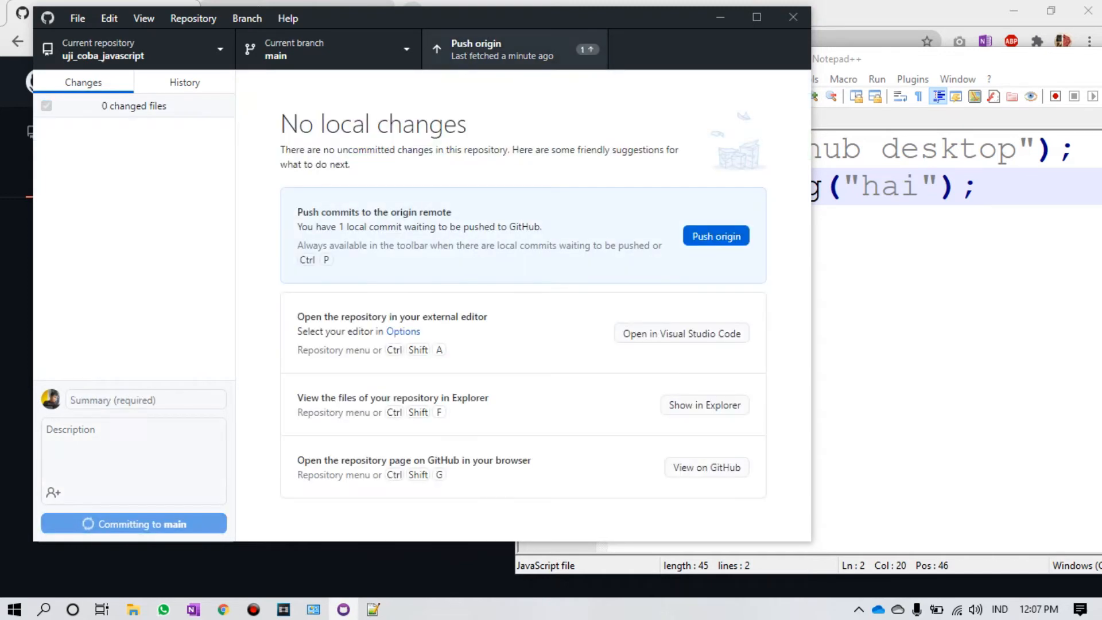
pyautogui.moveTo(505, 18); pyautogui.dragTo(877, 206)
pyautogui.click(322, 345)
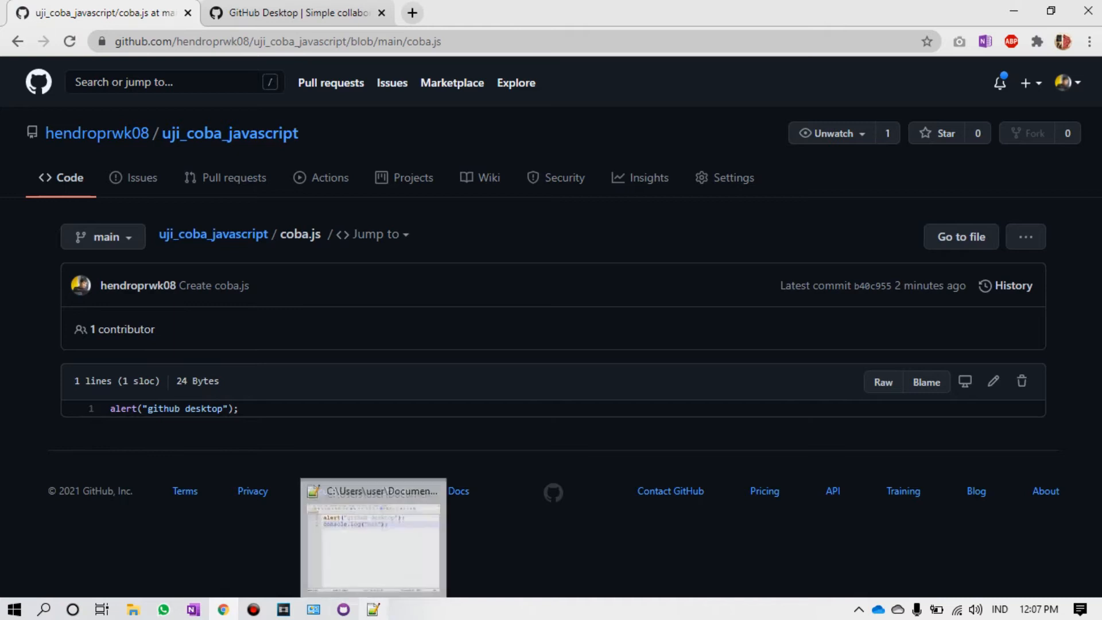
# Step: Push the Update coba.js commit to origin, then reload coba.js on GitHub to confirm the new line
pyautogui.click(344, 609)
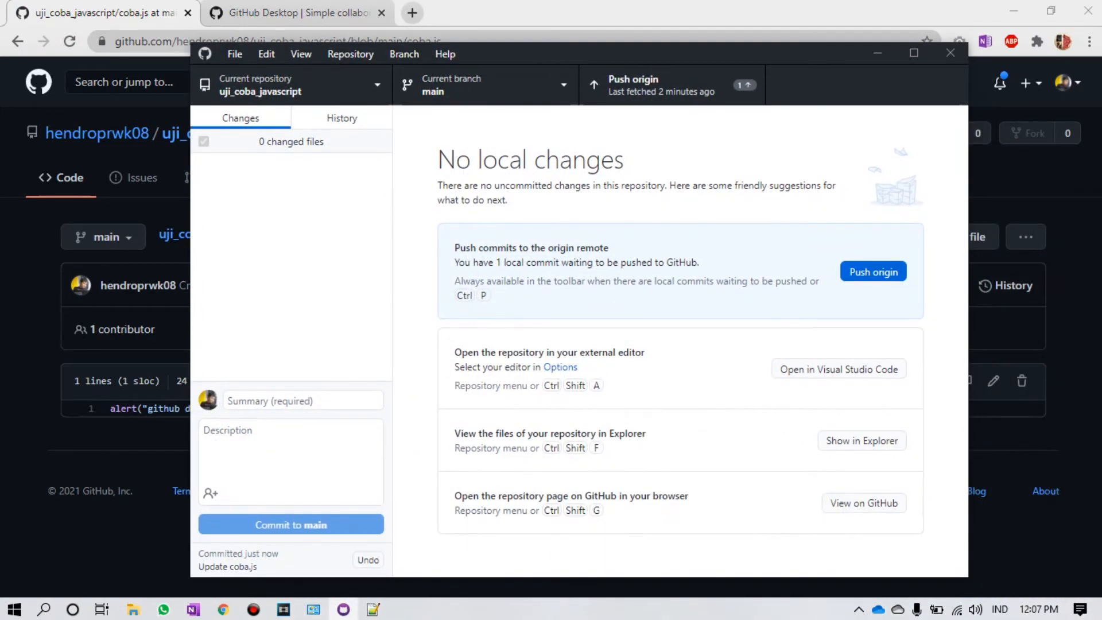
pyautogui.click(874, 271)
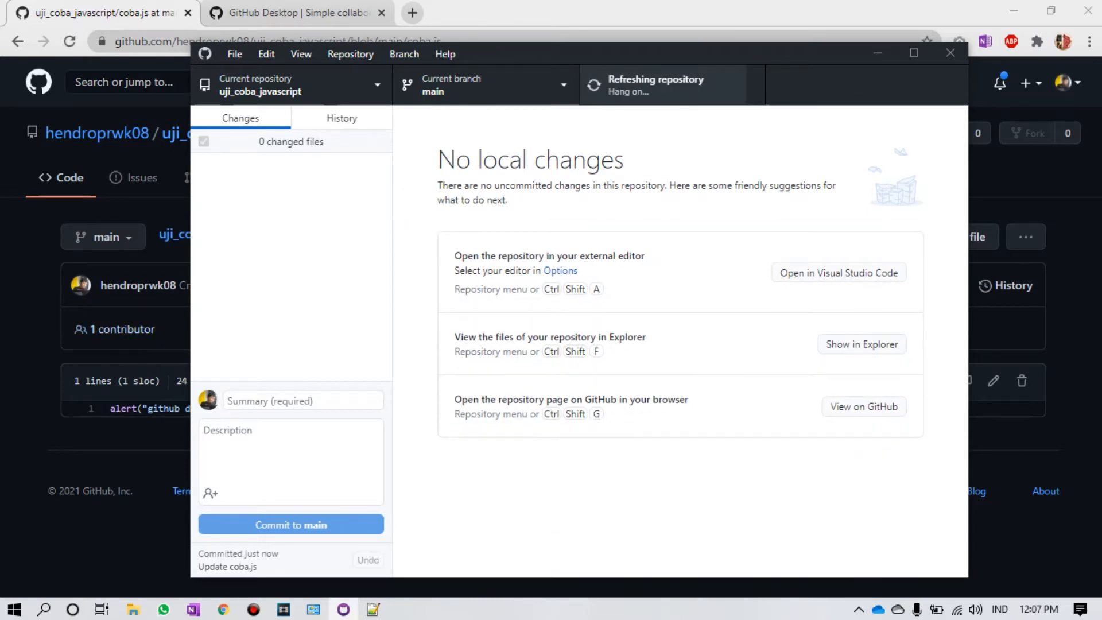
pyautogui.hotkey('alt', 'Tab')
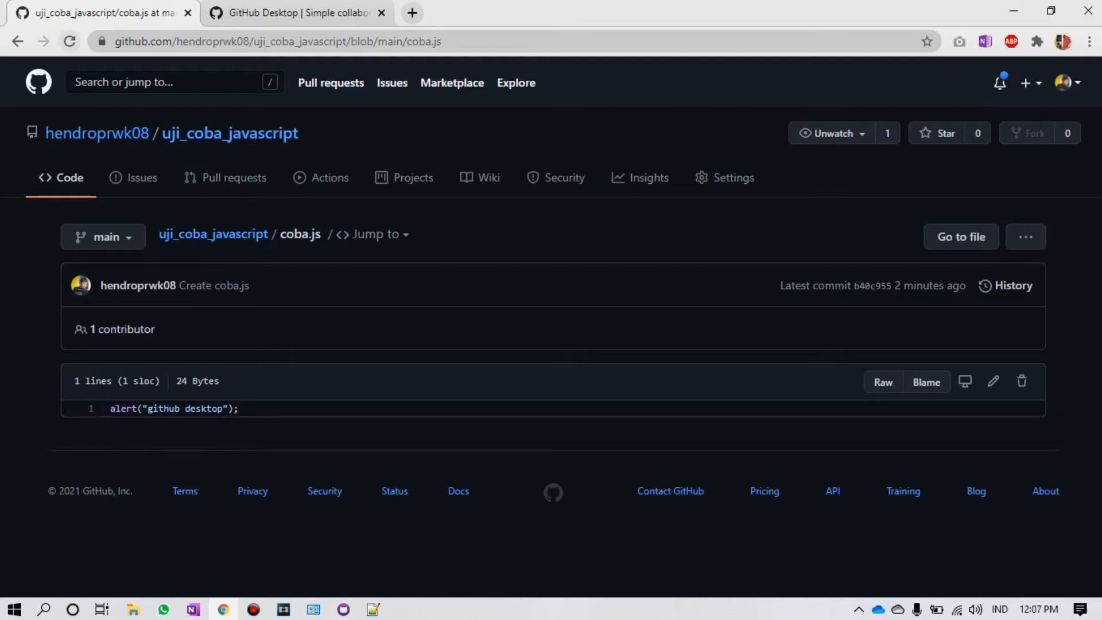
pyautogui.press('F5')
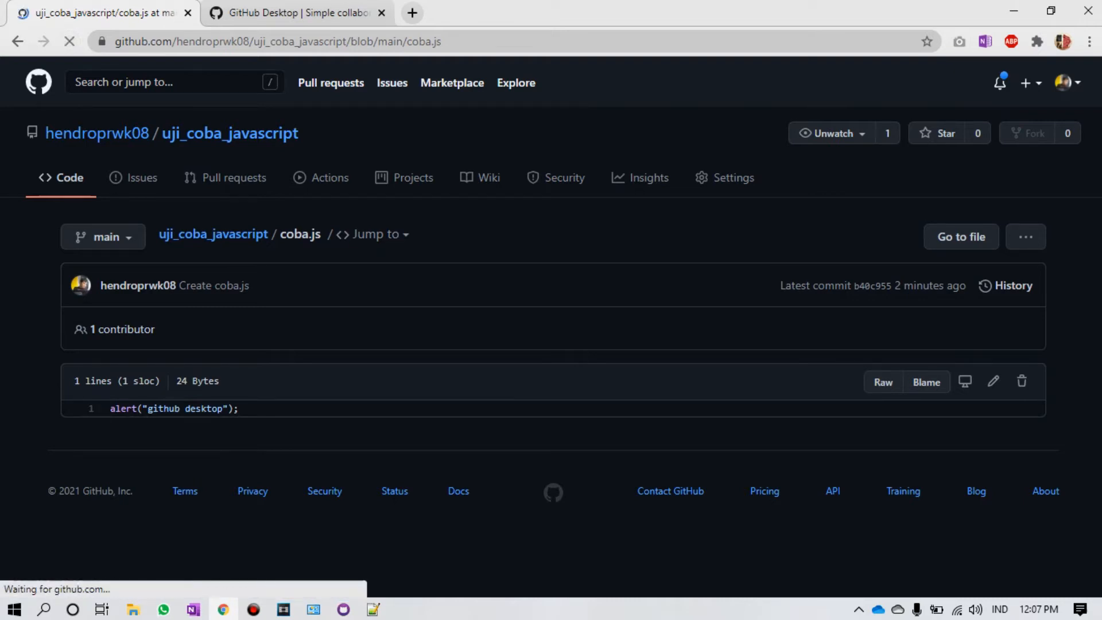
pyautogui.moveTo(212, 425); pyautogui.dragTo(131, 425)
pyautogui.click(131, 425)
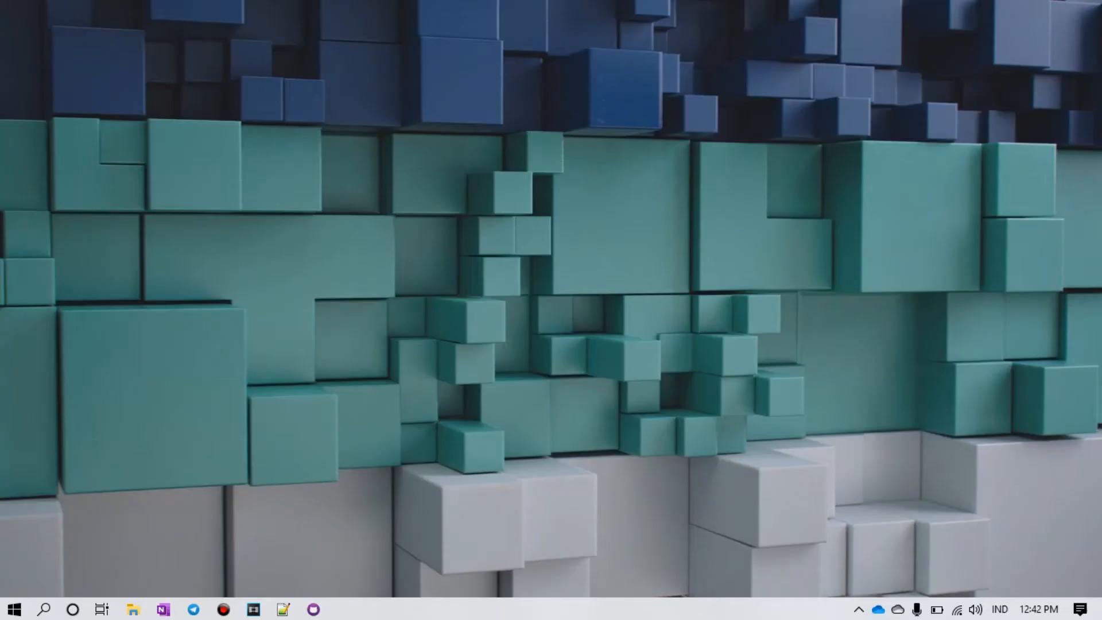
# Step: Create a new folder named coba_repo on Local Disk (C:) and open it
pyautogui.press('super+e')
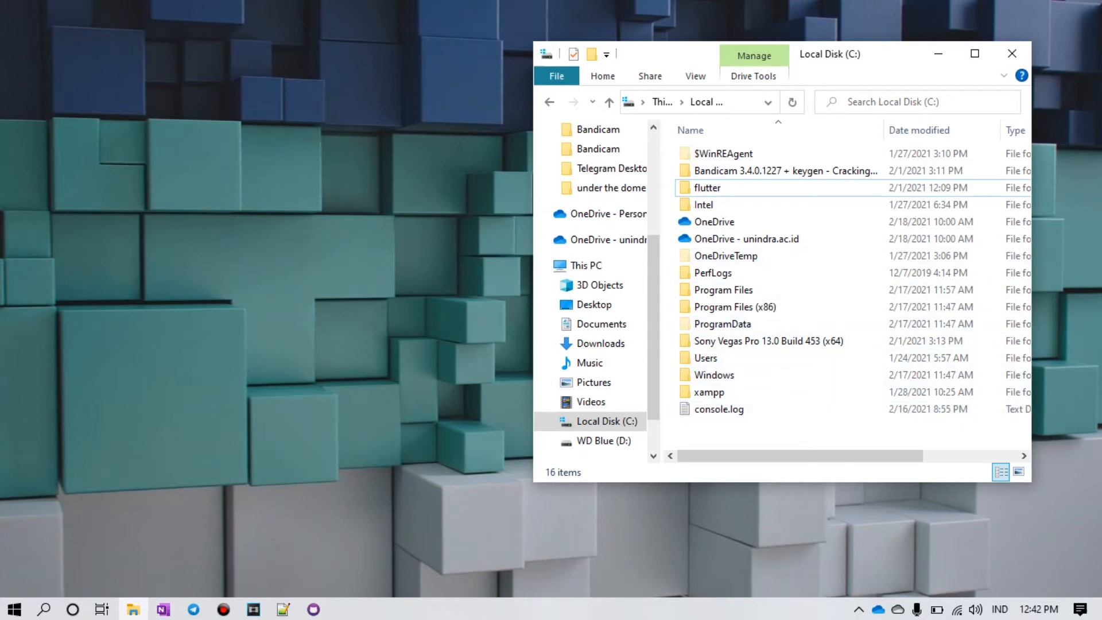
pyautogui.rightClick(736, 223)
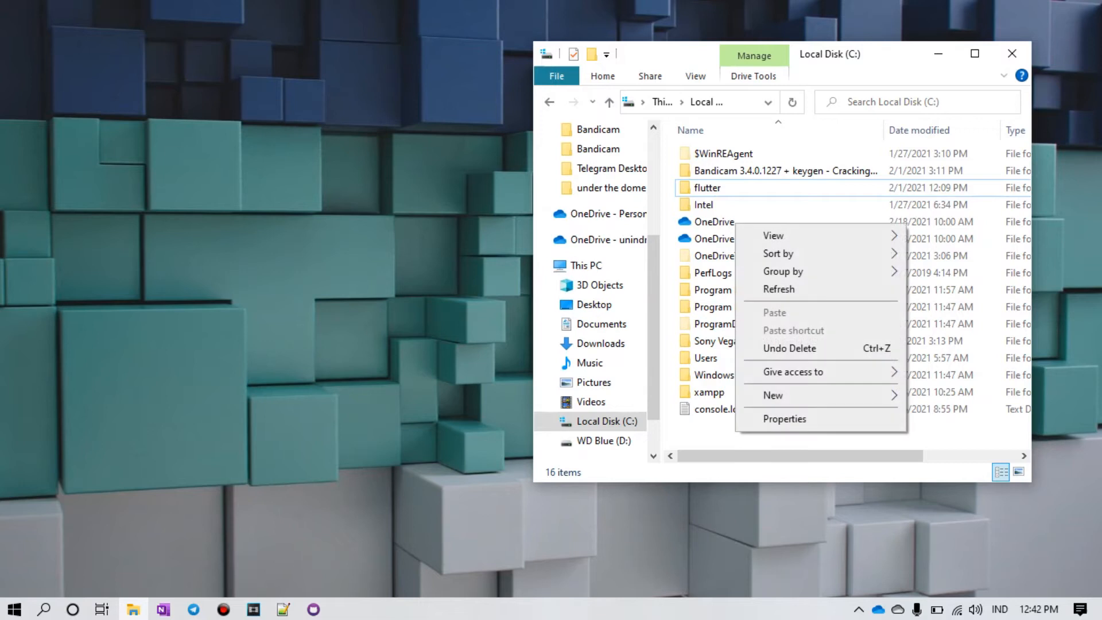
pyautogui.moveTo(774, 395)
pyautogui.click(539, 397)
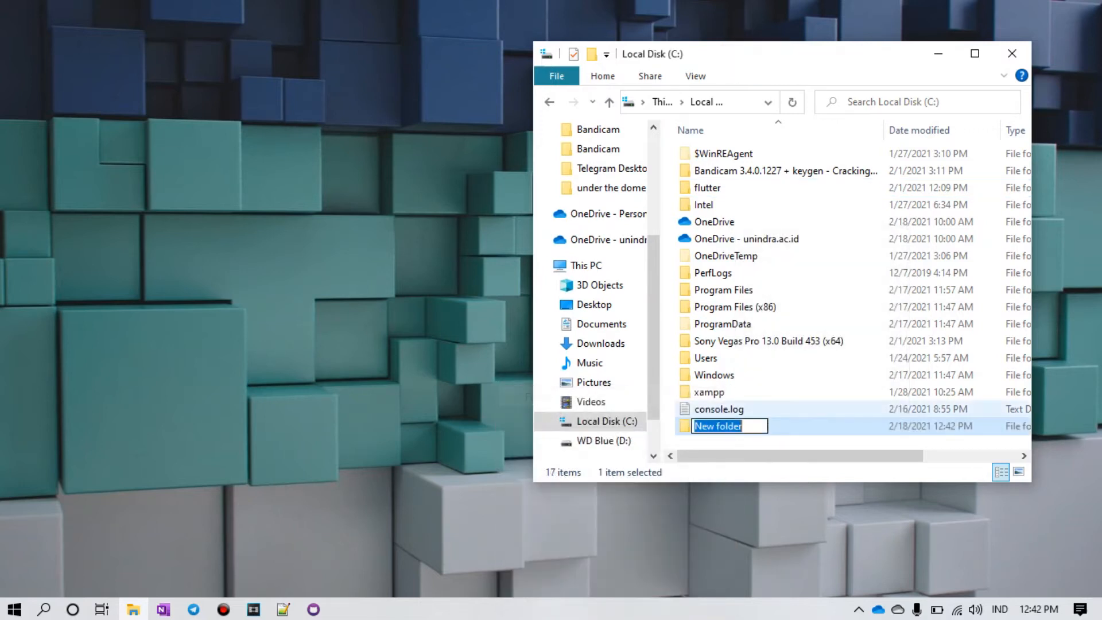
pyautogui.write('co')
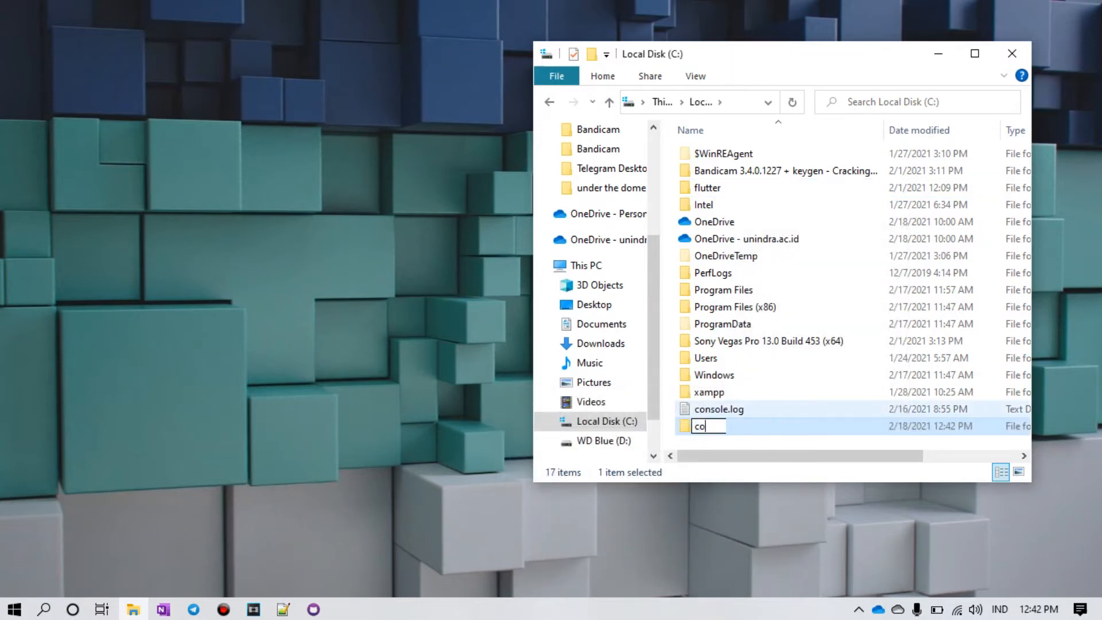
pyautogui.write('ba_repo')
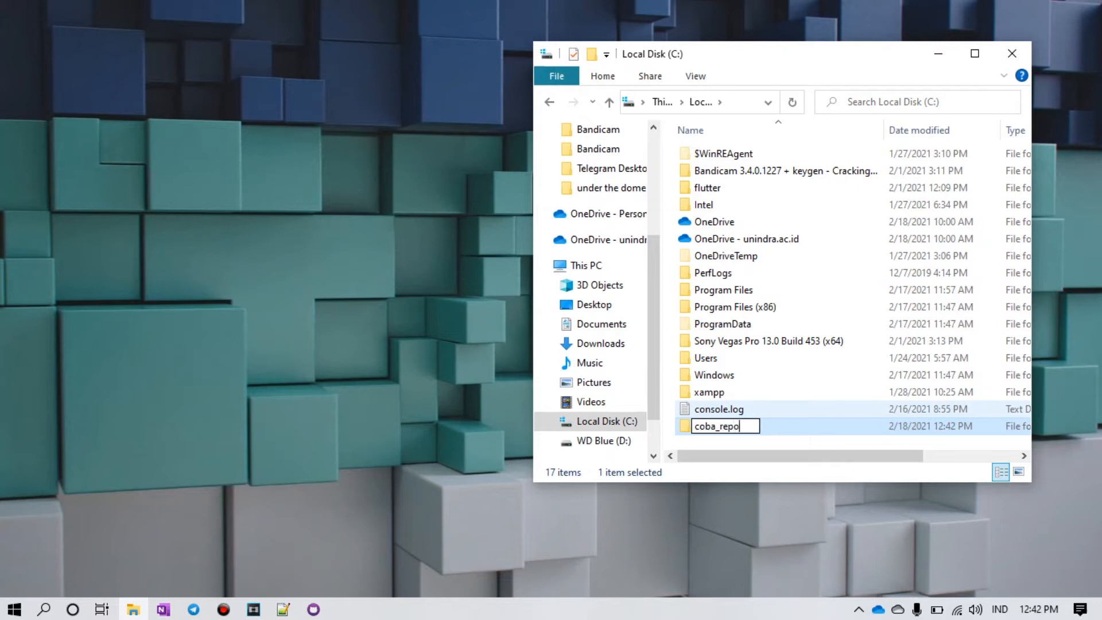
pyautogui.press('Return')
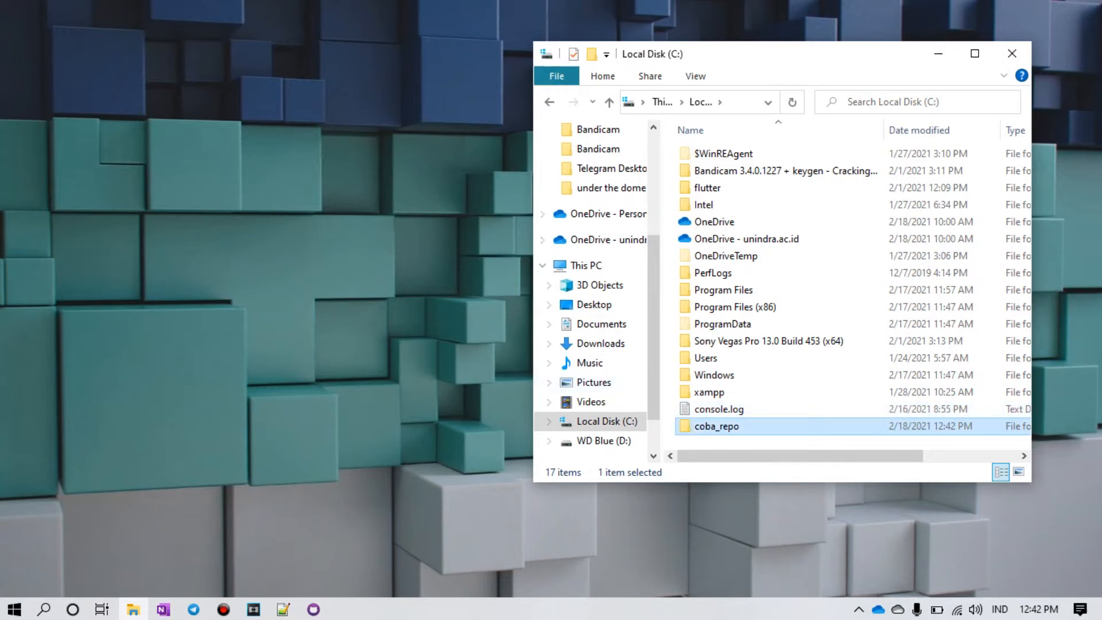
pyautogui.press('Return')
pyautogui.rightClick(686, 267)
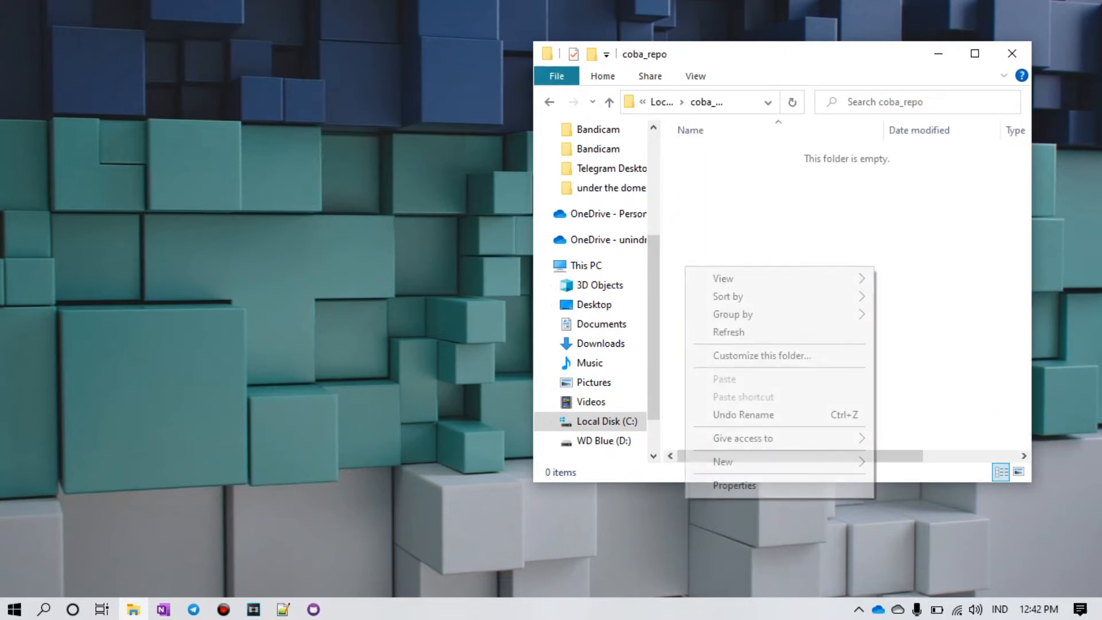
# Step: Create two new text documents in coba_repo named file1.txt and file2.txt
pyautogui.moveTo(746, 462)
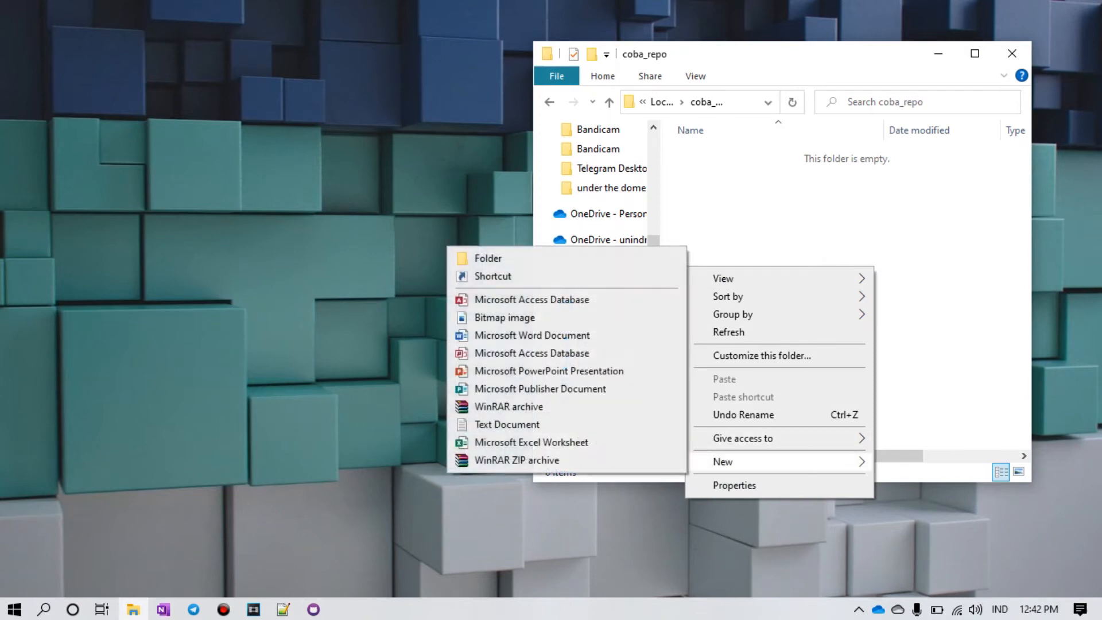
pyautogui.click(507, 425)
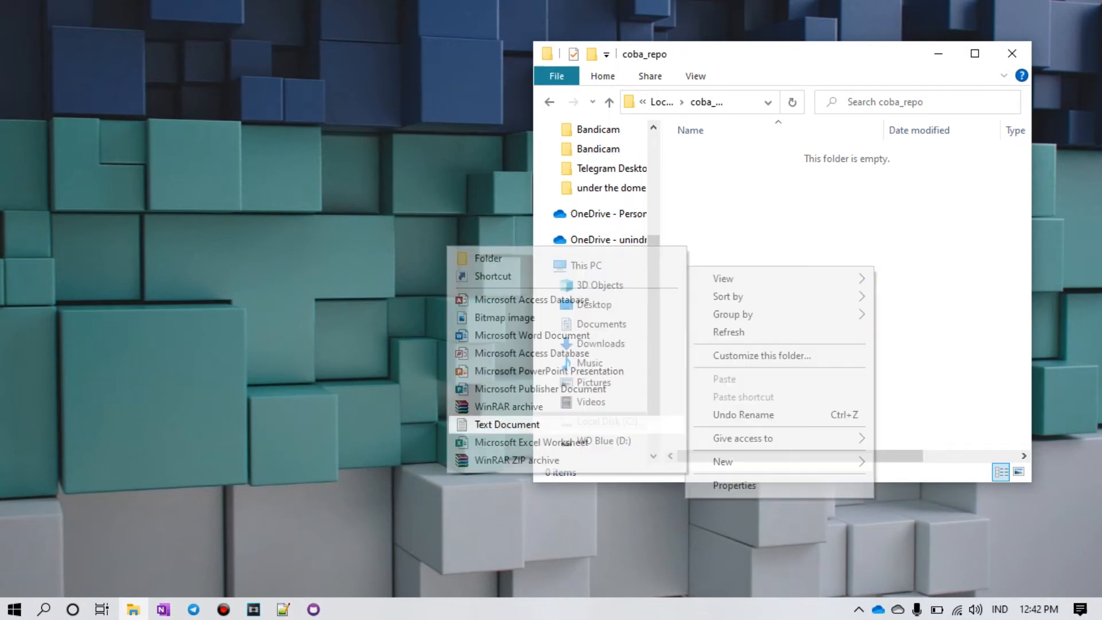
pyautogui.write('fil1')
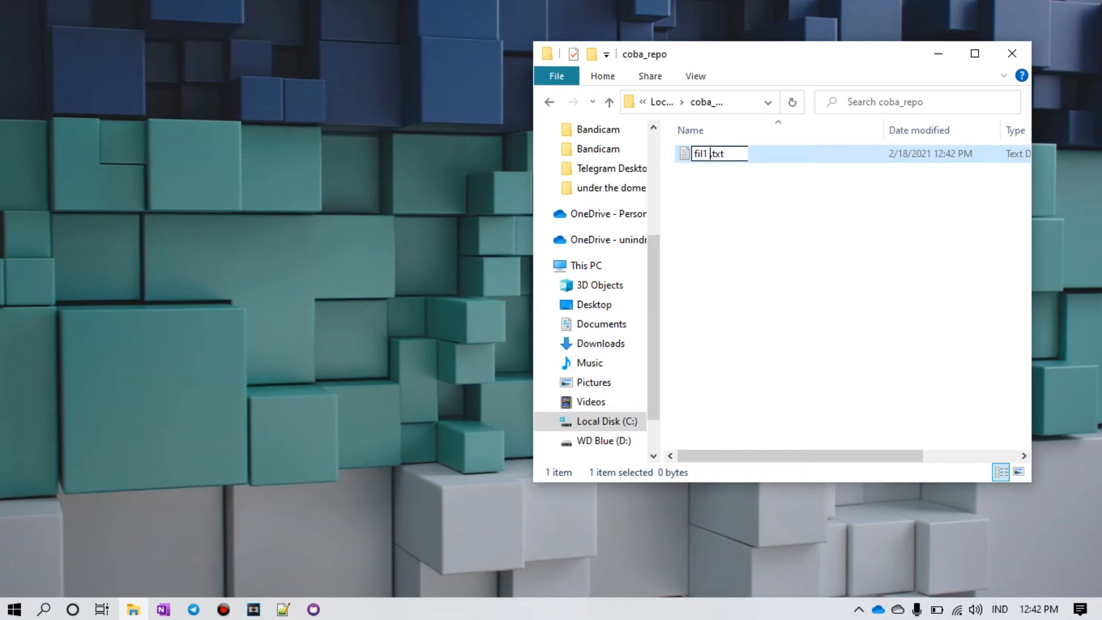
pyautogui.write('1')
pyautogui.press('BackSpace')
pyautogui.press('BackSpace')
pyautogui.write('e1')
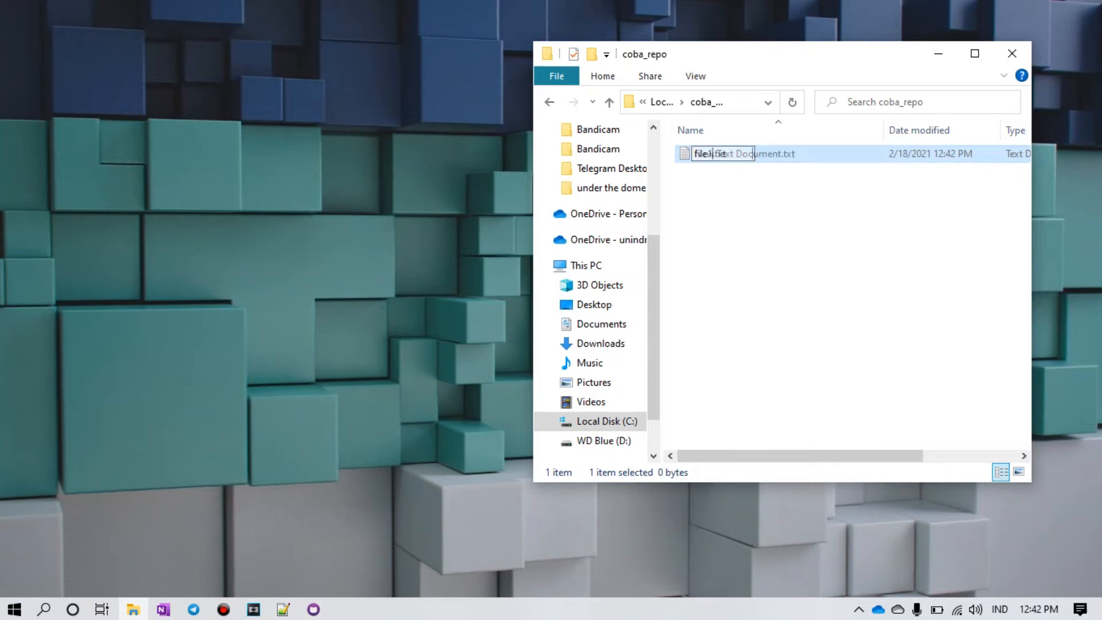
pyautogui.press('Return')
pyautogui.rightClick(732, 258)
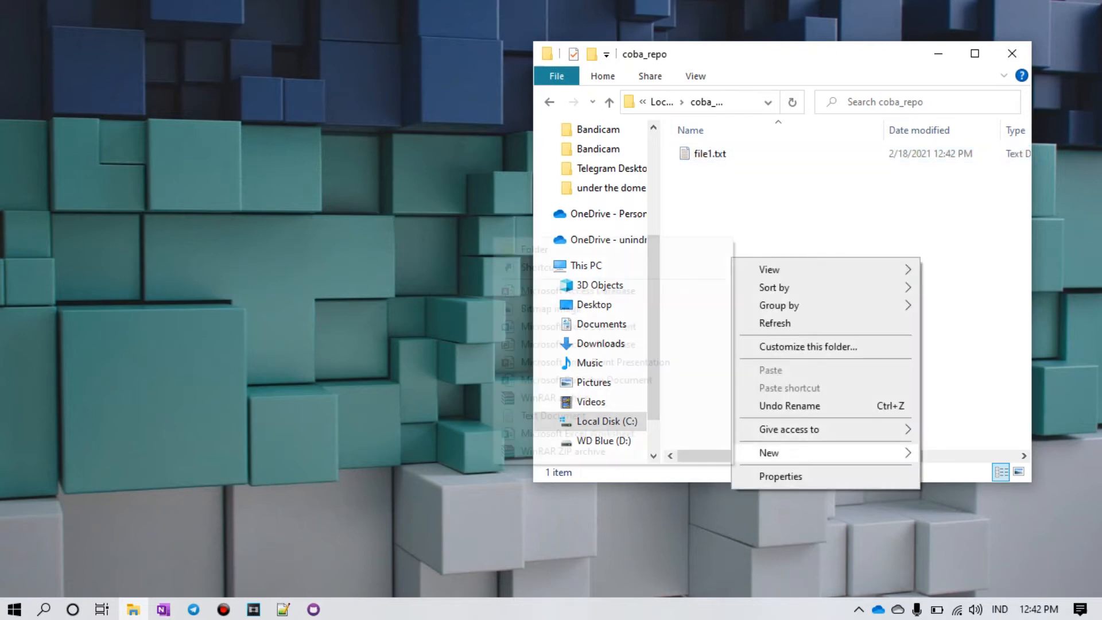
pyautogui.moveTo(769, 453)
pyautogui.click(554, 415)
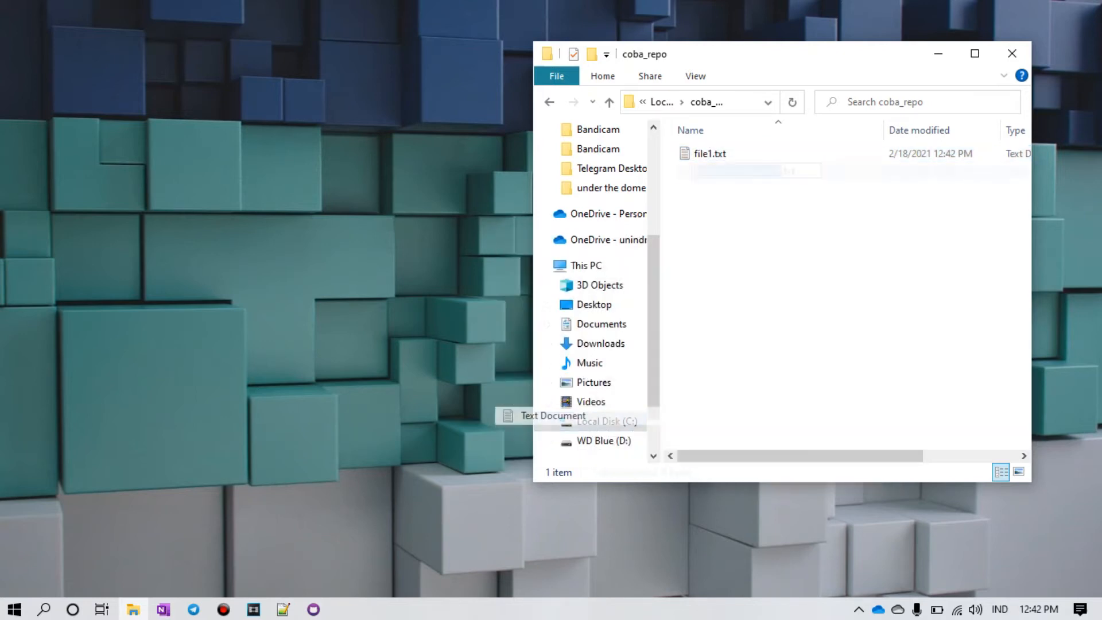
pyautogui.write('fil')
pyautogui.write('e2')
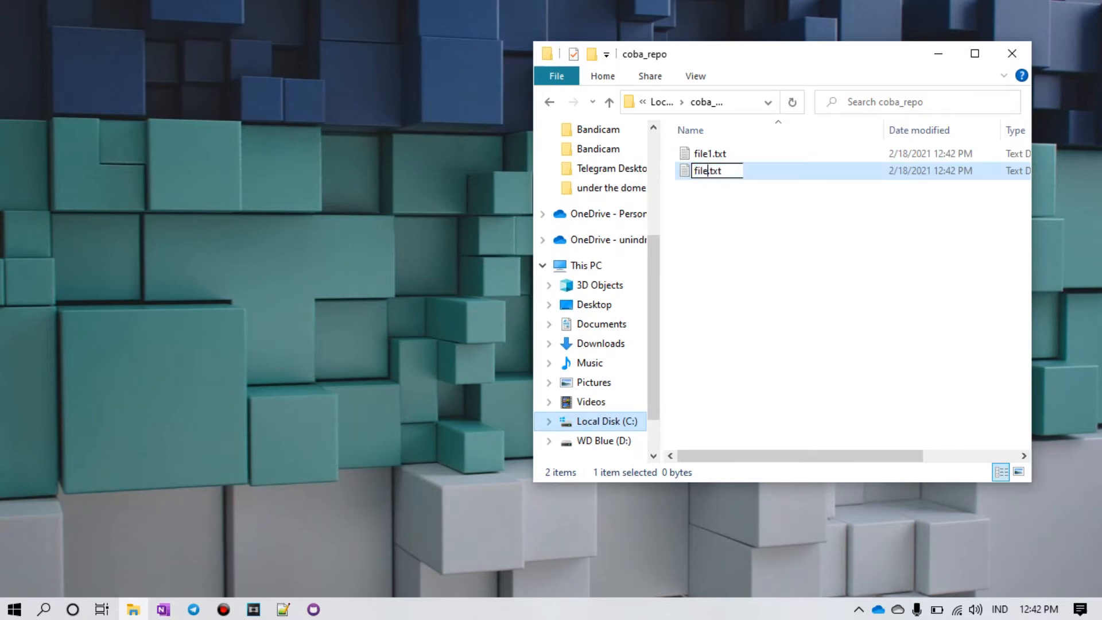
pyautogui.press('Return')
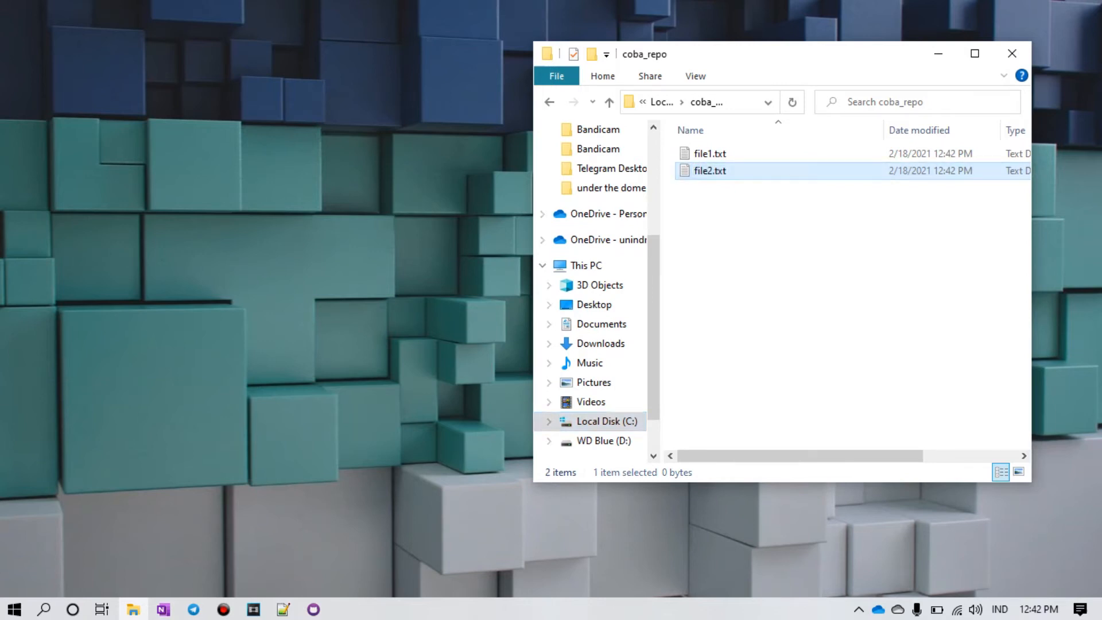
# Step: Go up to Local Disk (C:), reopen the coba_repo folder, and return to GitHub Desktop
pyautogui.click(610, 102)
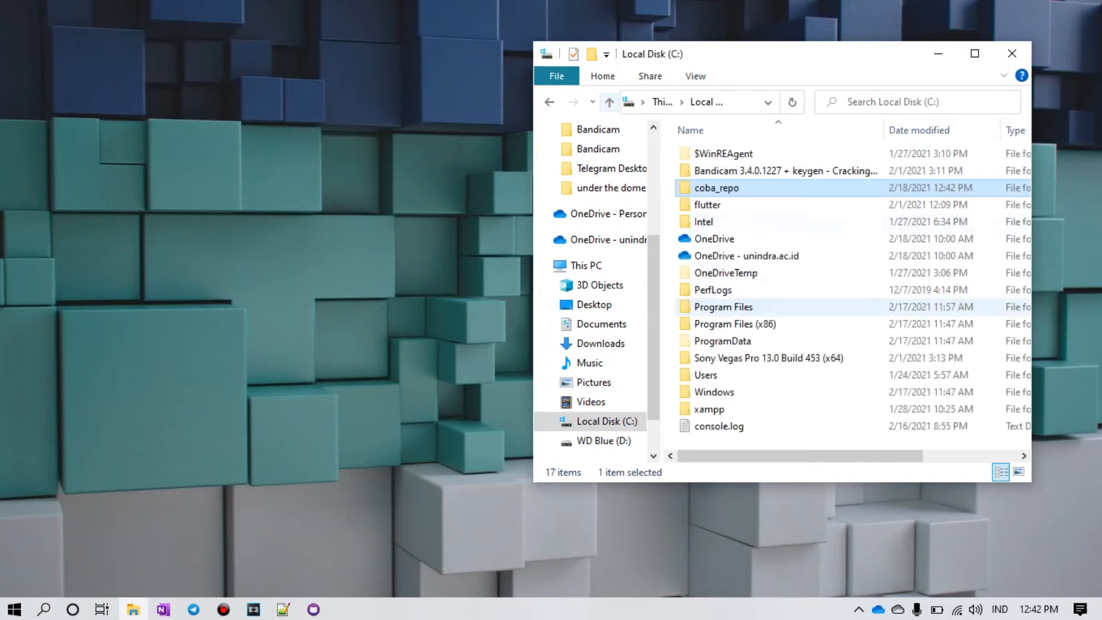
pyautogui.doubleClick(716, 188)
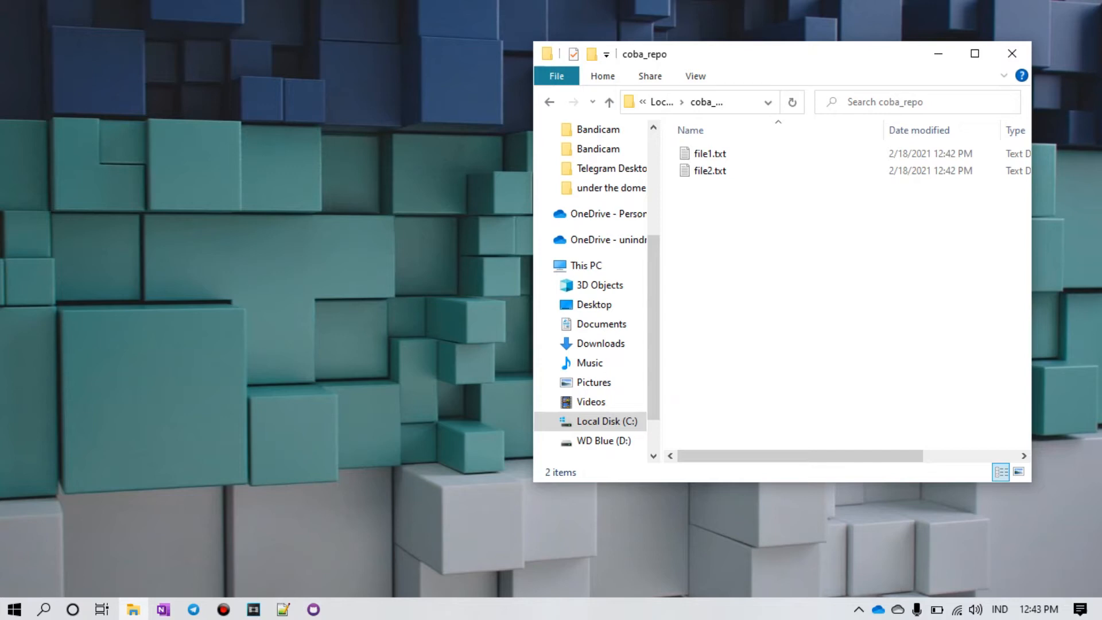
pyautogui.click(314, 609)
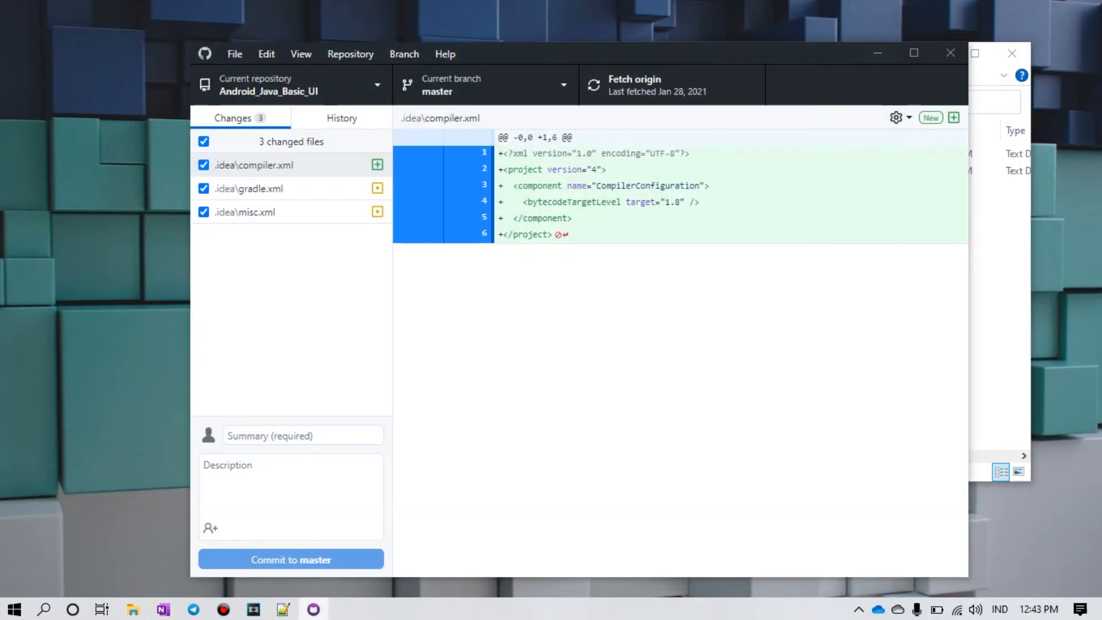
# Step: Add an existing local repository, selecting C:\coba_repo as its folder
pyautogui.hotkey('ctrl', 't')
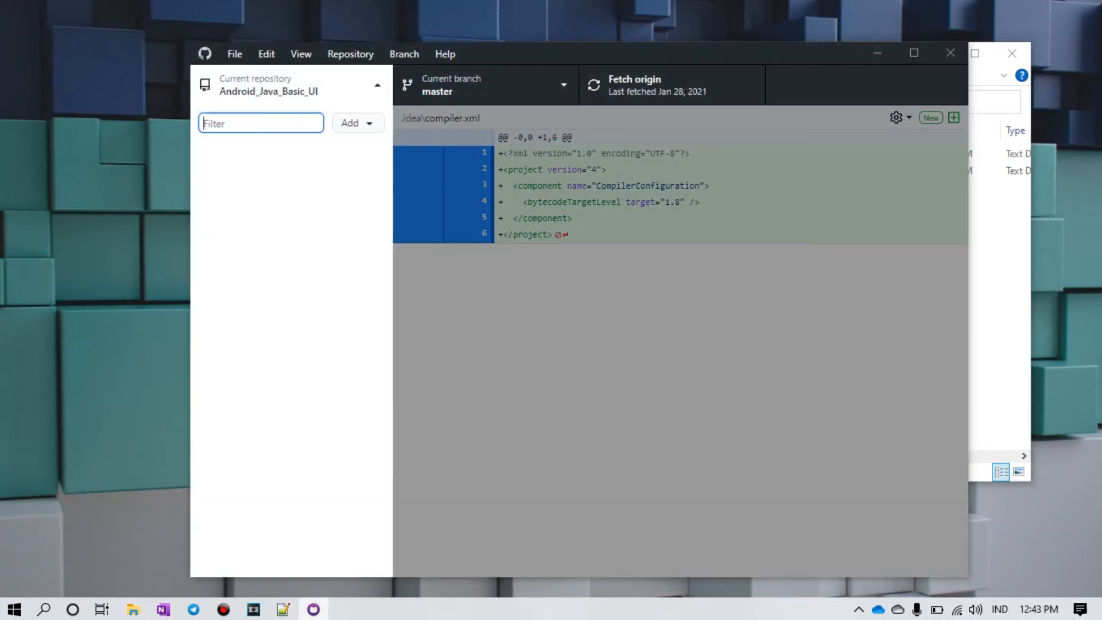
pyautogui.click(374, 125)
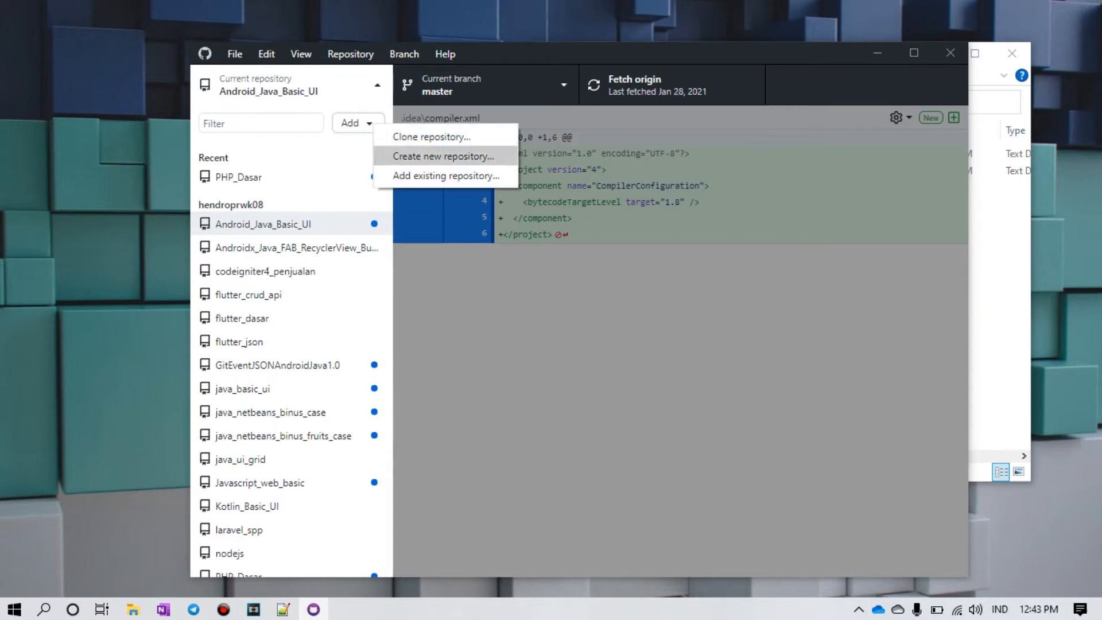
pyautogui.click(446, 176)
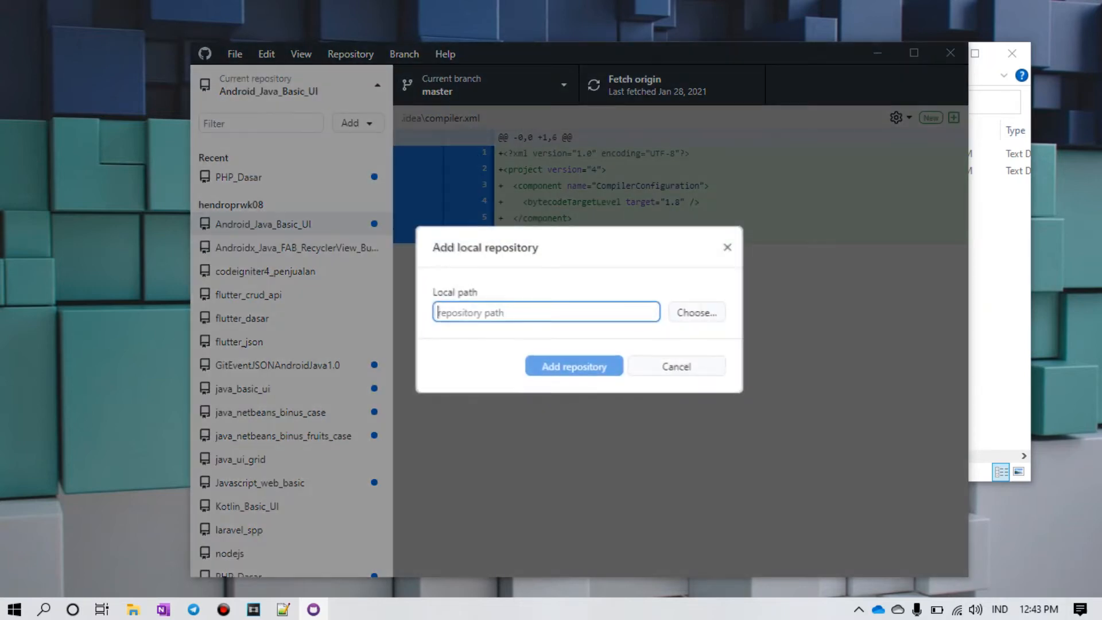
pyautogui.click(696, 312)
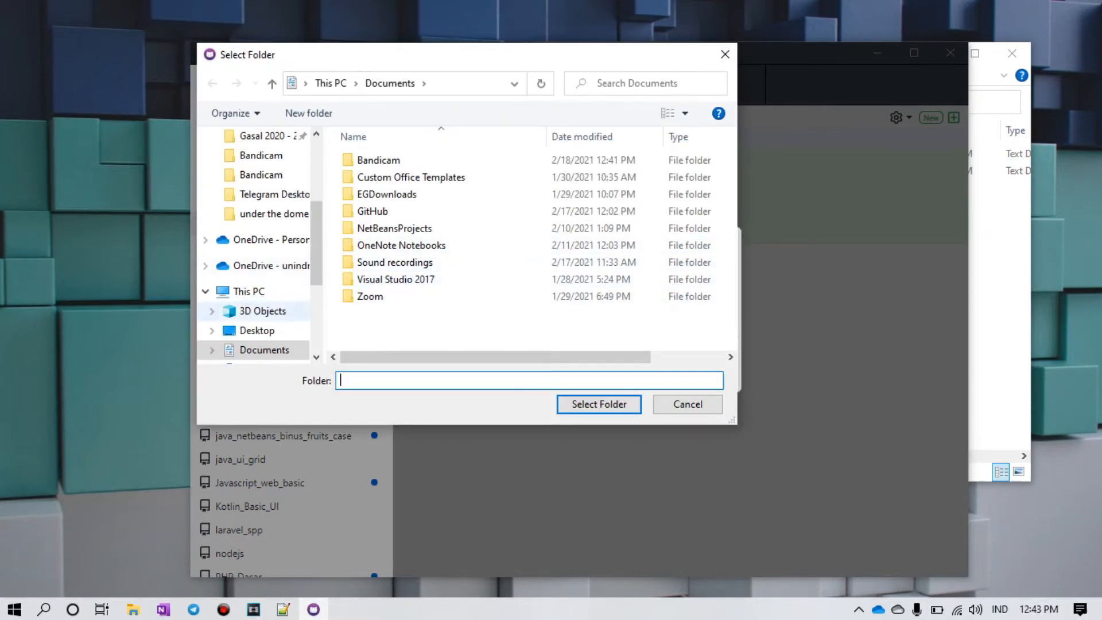
pyautogui.scroll(-2, 258, 253)
pyautogui.scroll(-3, 258, 252)
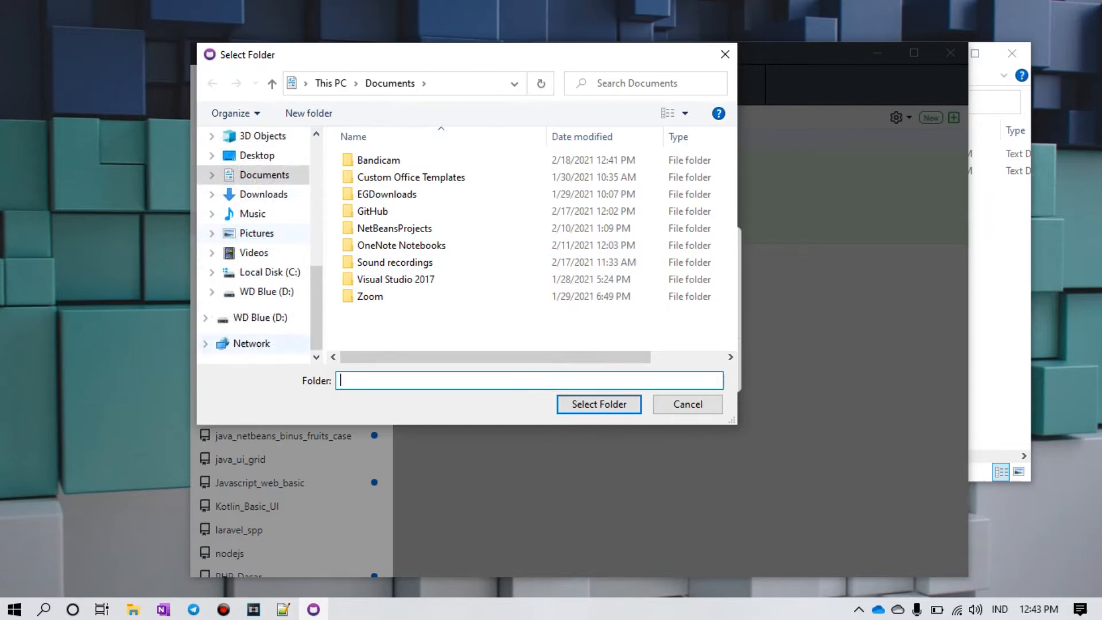
pyautogui.click(263, 272)
pyautogui.scroll(-1, 436, 313)
pyautogui.scroll(2, 437, 313)
pyautogui.click(391, 195)
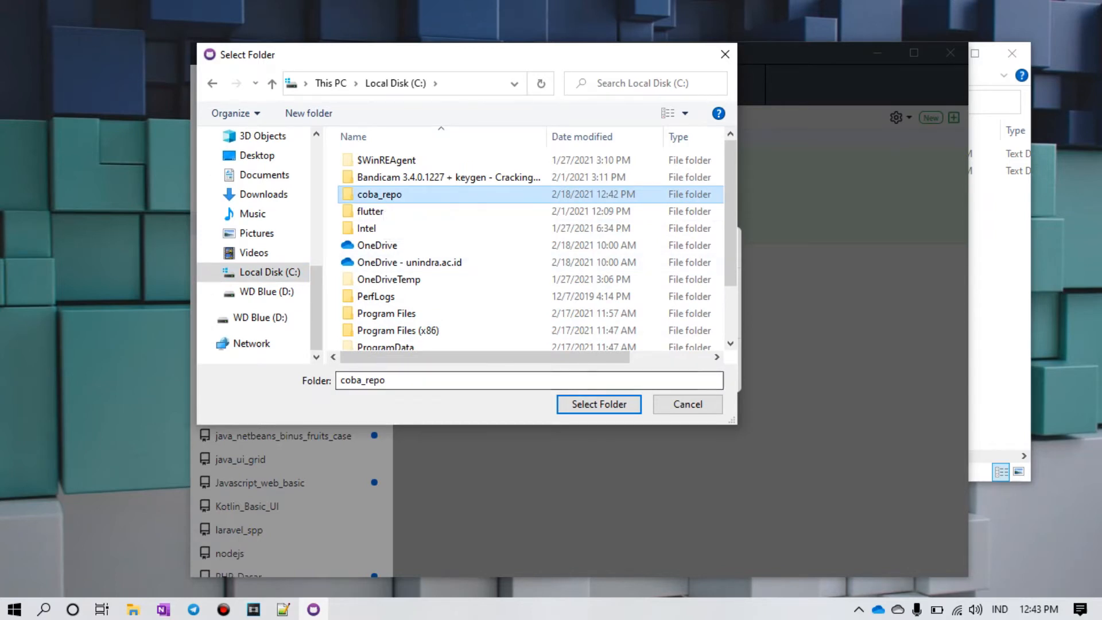
pyautogui.click(599, 404)
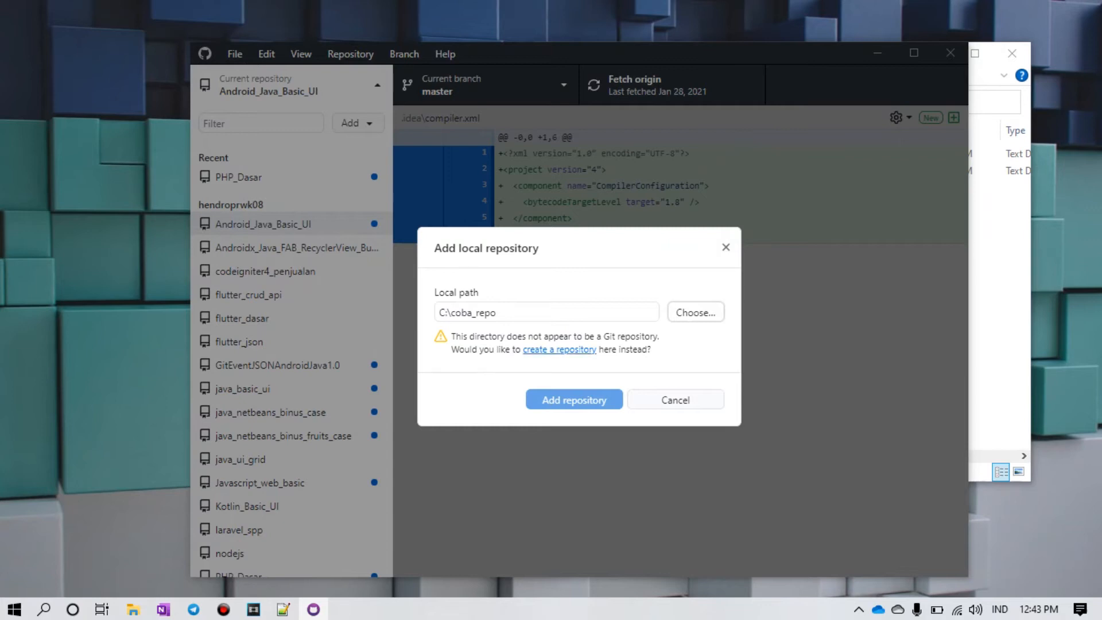
# Step: Create a new Git repository named coba_repo in that folder
pyautogui.click(560, 350)
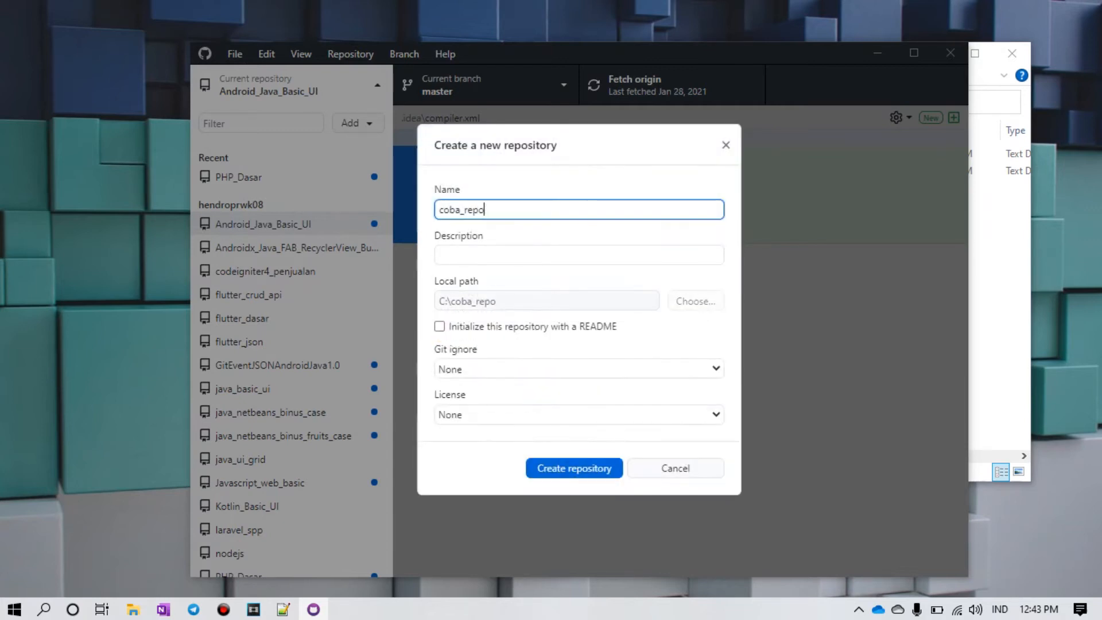
pyautogui.moveTo(485, 210)
pyautogui.mouseDown()
pyautogui.moveTo(439, 210)
pyautogui.moveTo(479, 210)
pyautogui.moveTo(464, 210)
pyautogui.mouseUp()
pyautogui.click(488, 255)
pyautogui.click(488, 210)
pyautogui.press('Return')
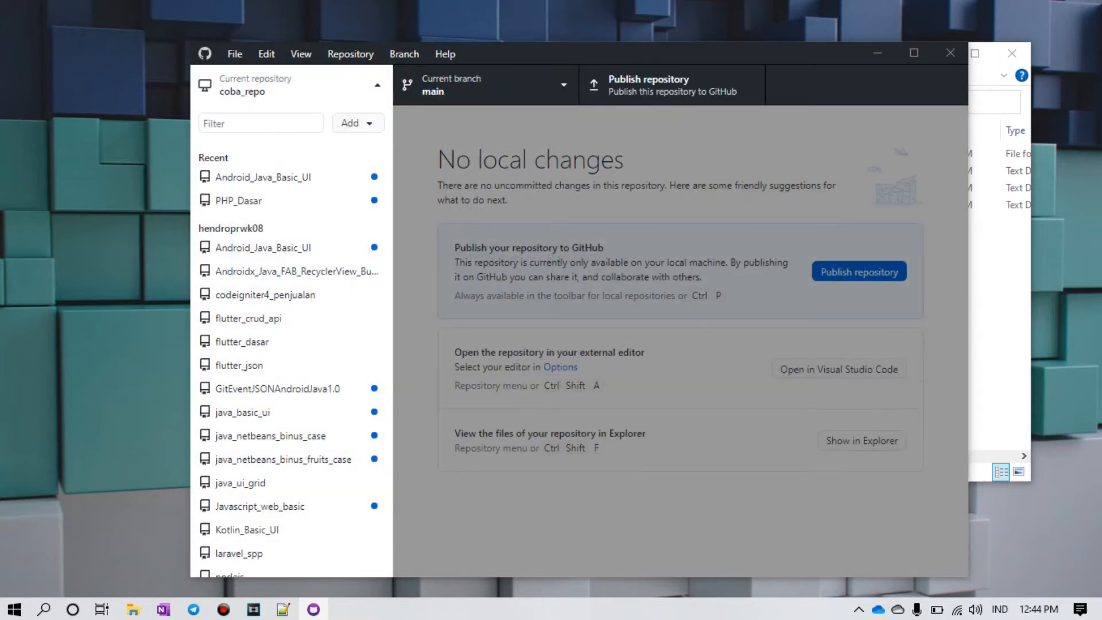
# Step: Check the new .git and .gitattributes files in Explorer, then return to GitHub Desktop
pyautogui.click(291, 85)
pyautogui.click(133, 609)
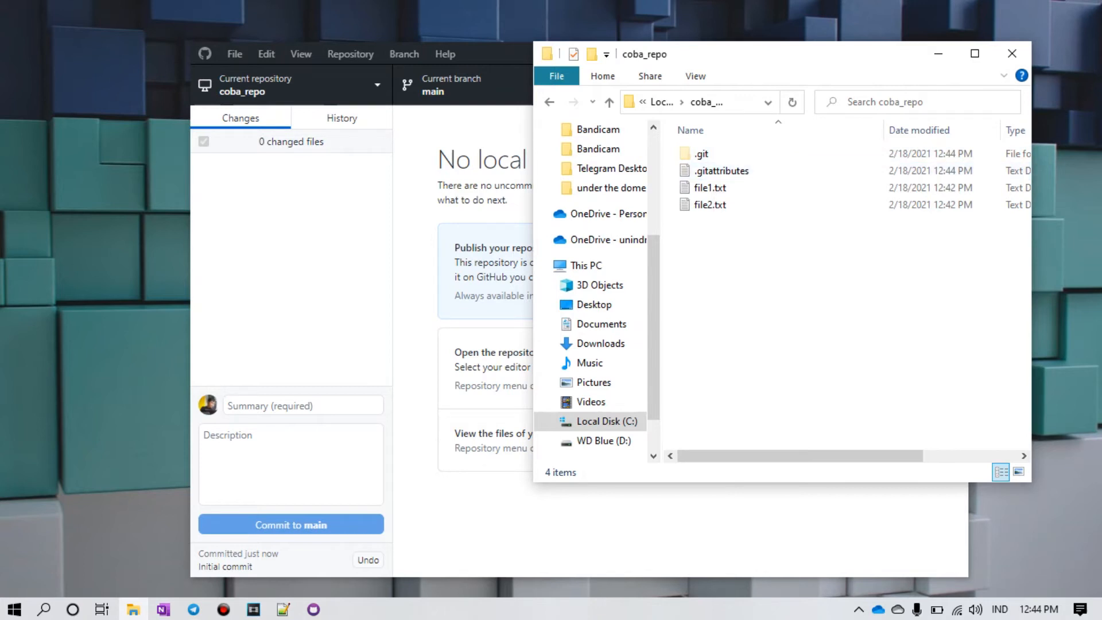
pyautogui.hotkey('alt', 'Tab')
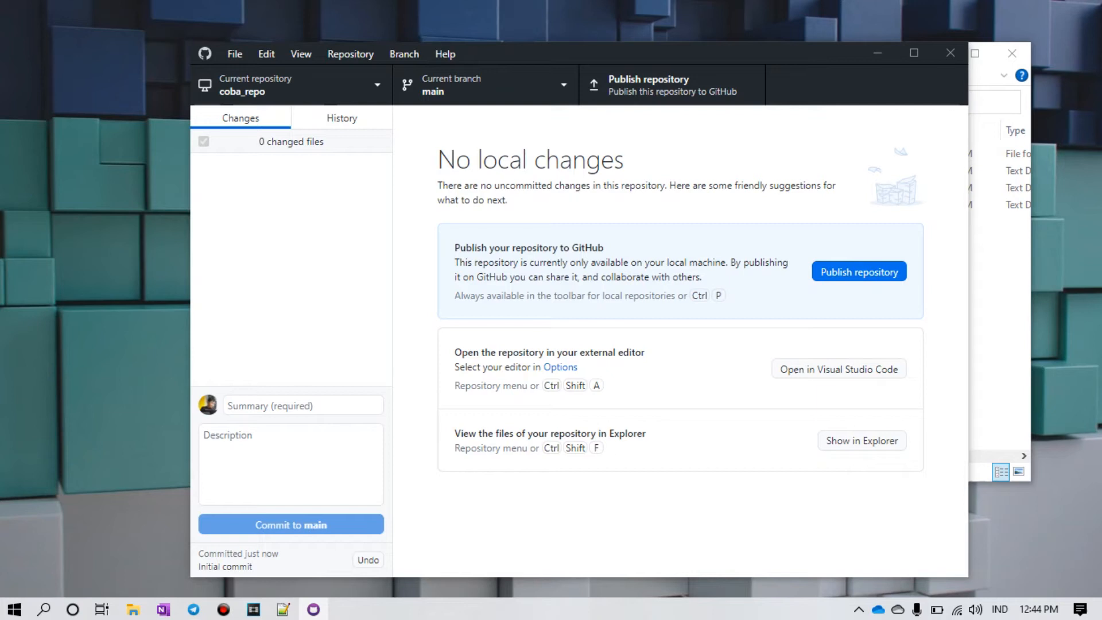
# Step: Publish coba_repo to GitHub as public, with 'Keep this code private' unchecked
pyautogui.hotkey('ctrl', 'p')
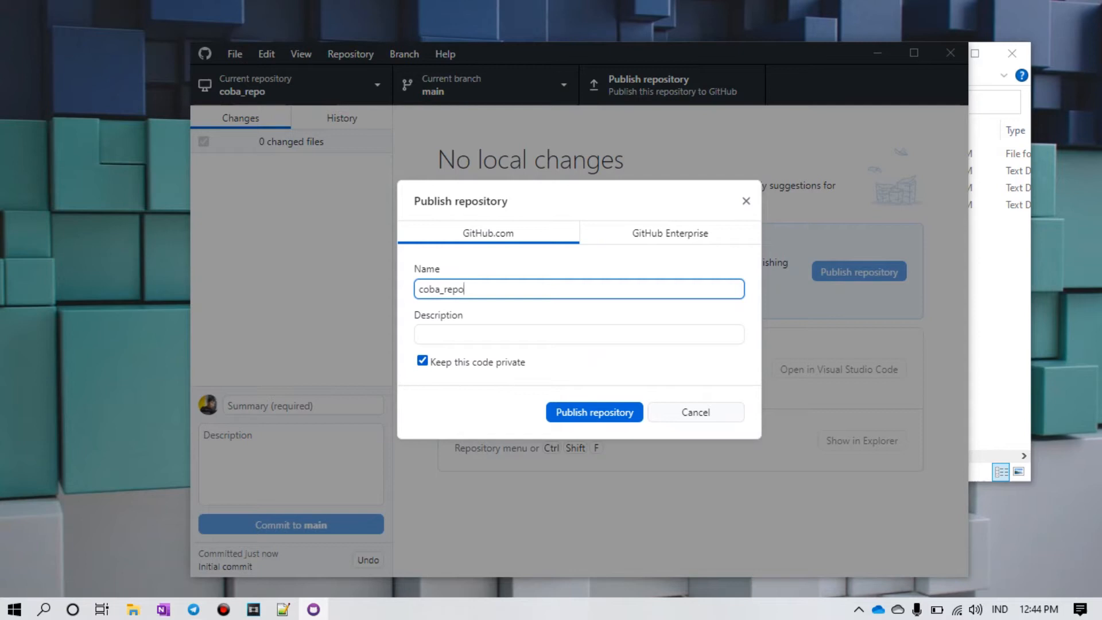
pyautogui.click(423, 361)
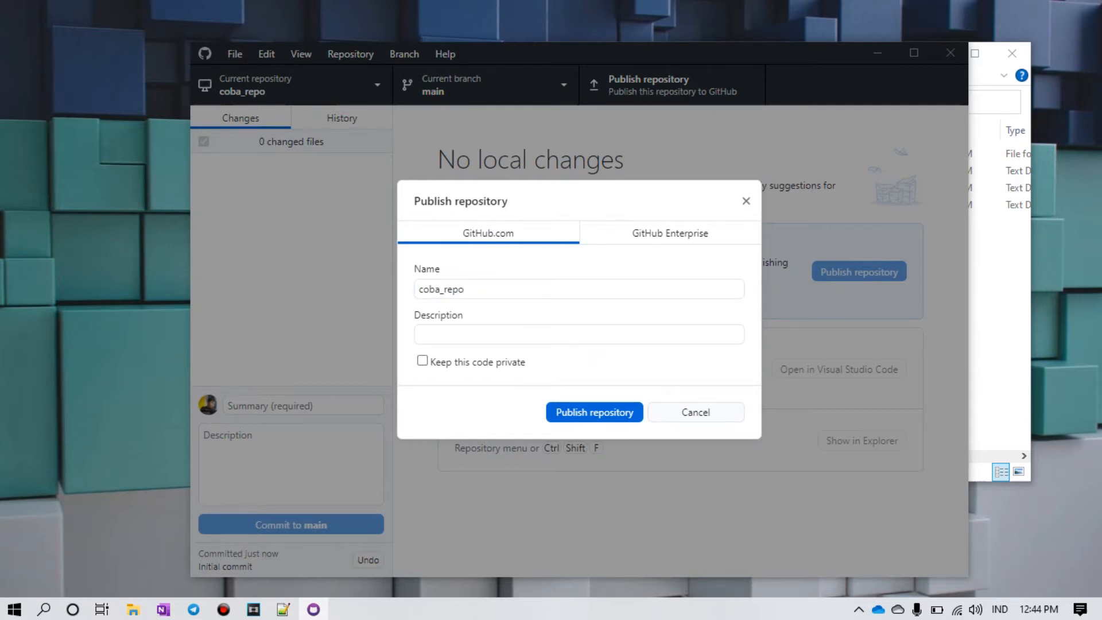
pyautogui.click(595, 412)
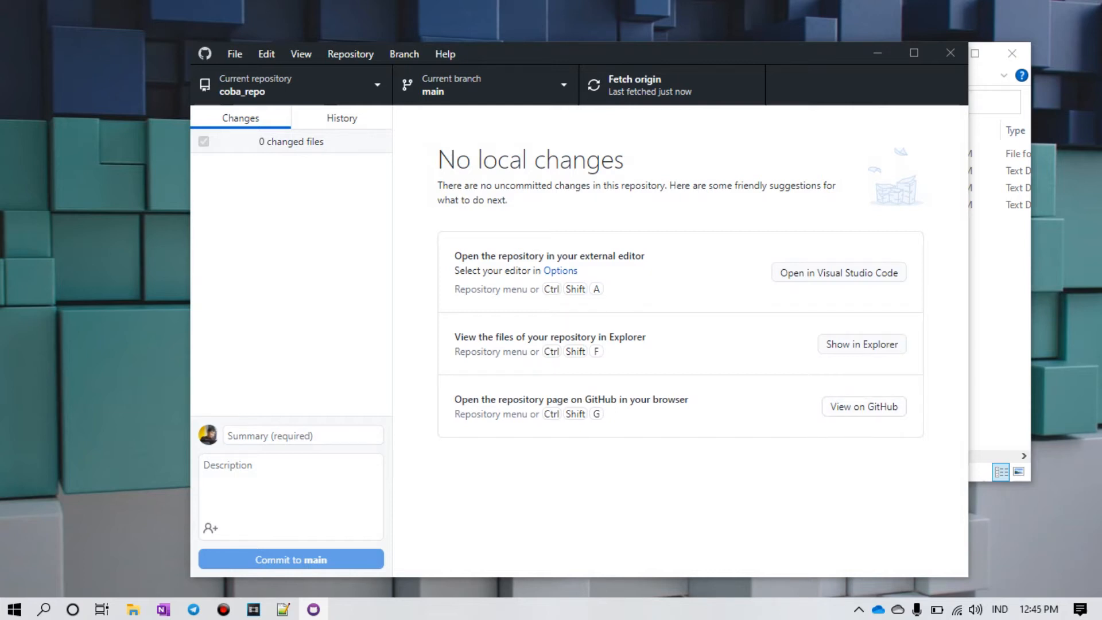
# Step: View coba_repo on GitHub, then open GitHub Desktop's repository list
pyautogui.hotkey('ctrl', 'shift', 'g')
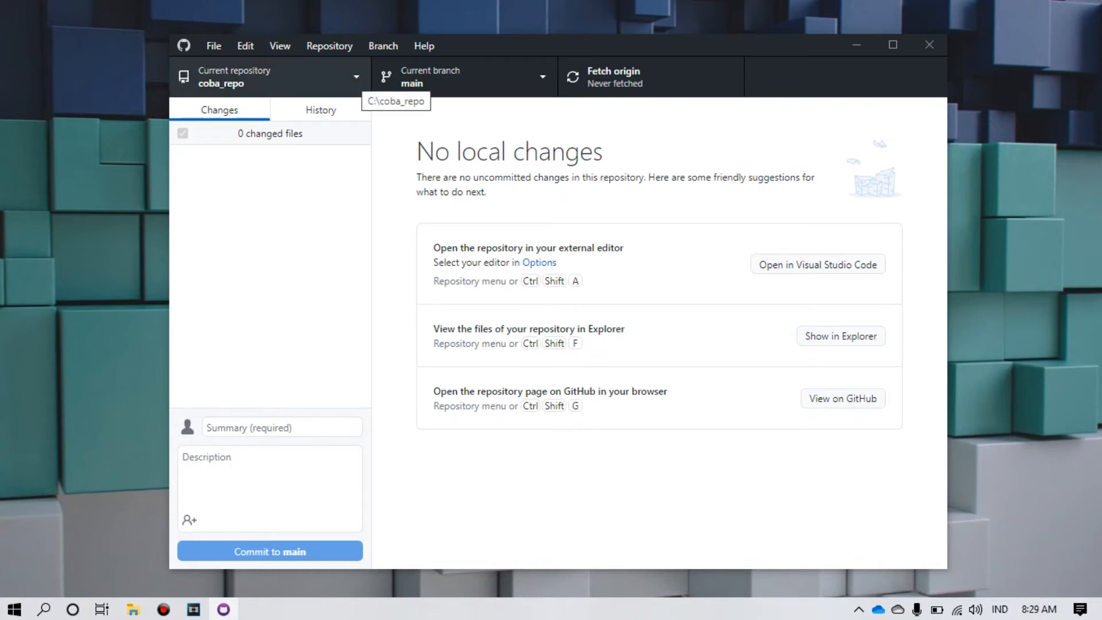
pyautogui.click(359, 80)
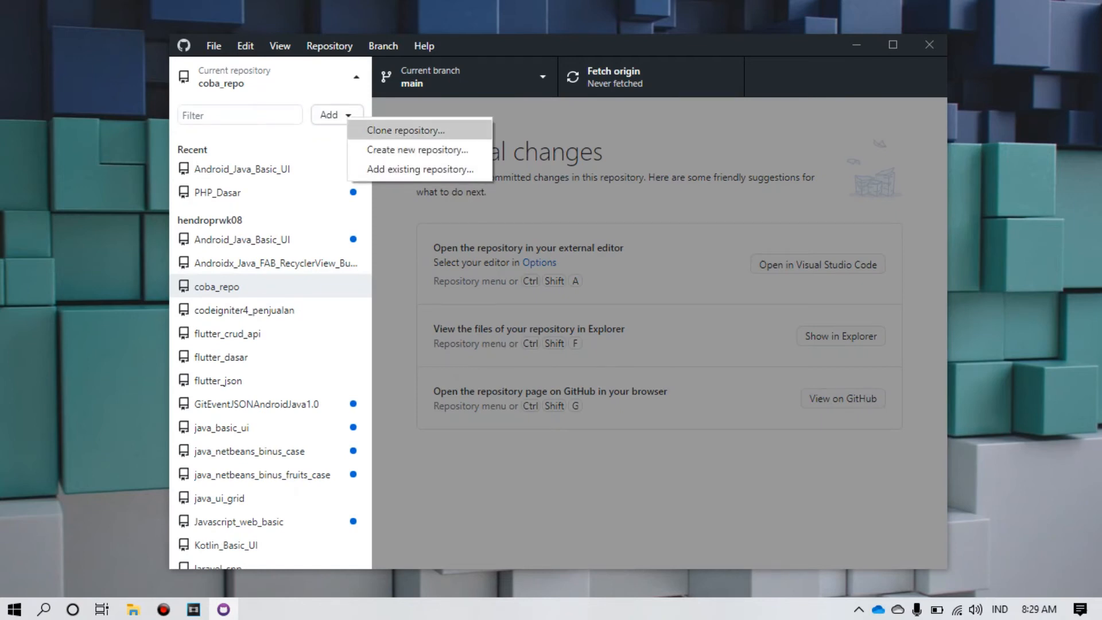
# Step: Start cloning a repository from GitHub and choose android-kamus
pyautogui.click(406, 130)
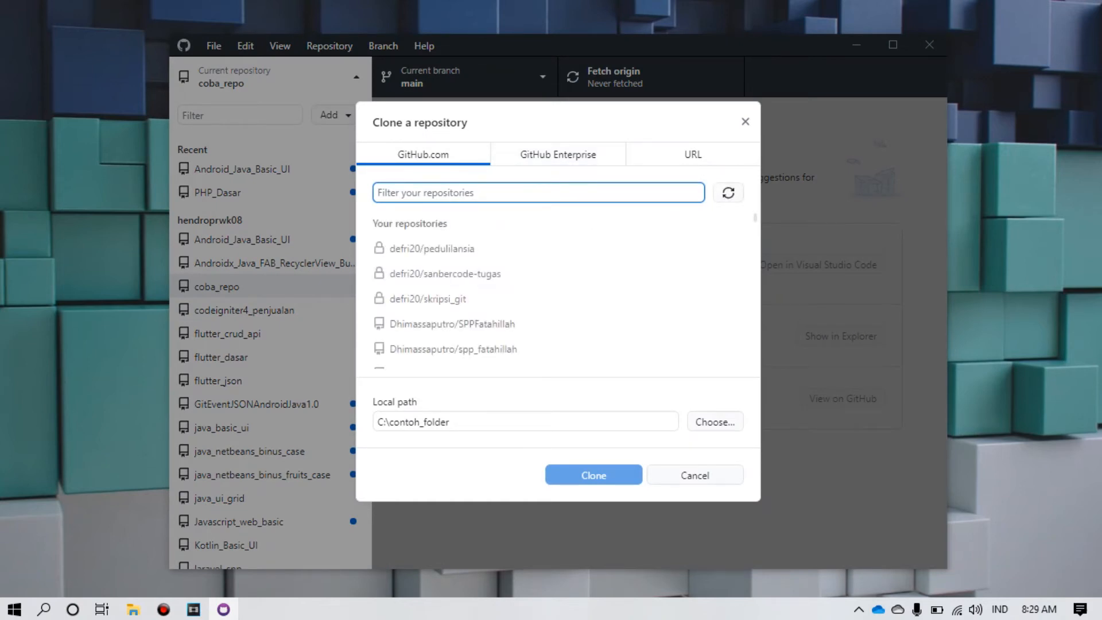
pyautogui.scroll(-10, 514, 287)
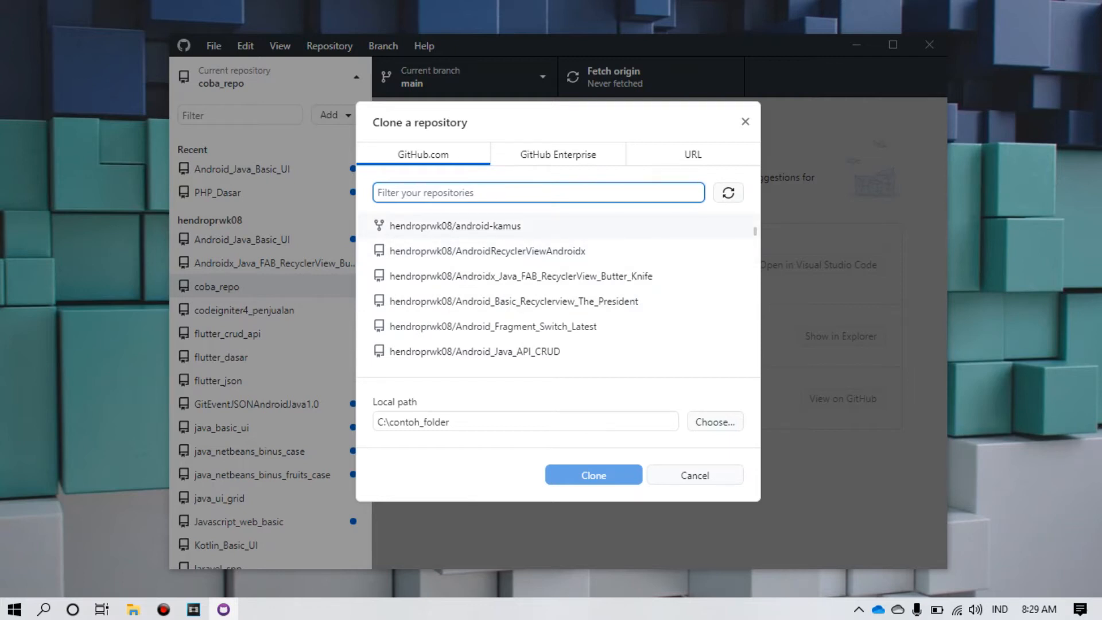
pyautogui.click(505, 228)
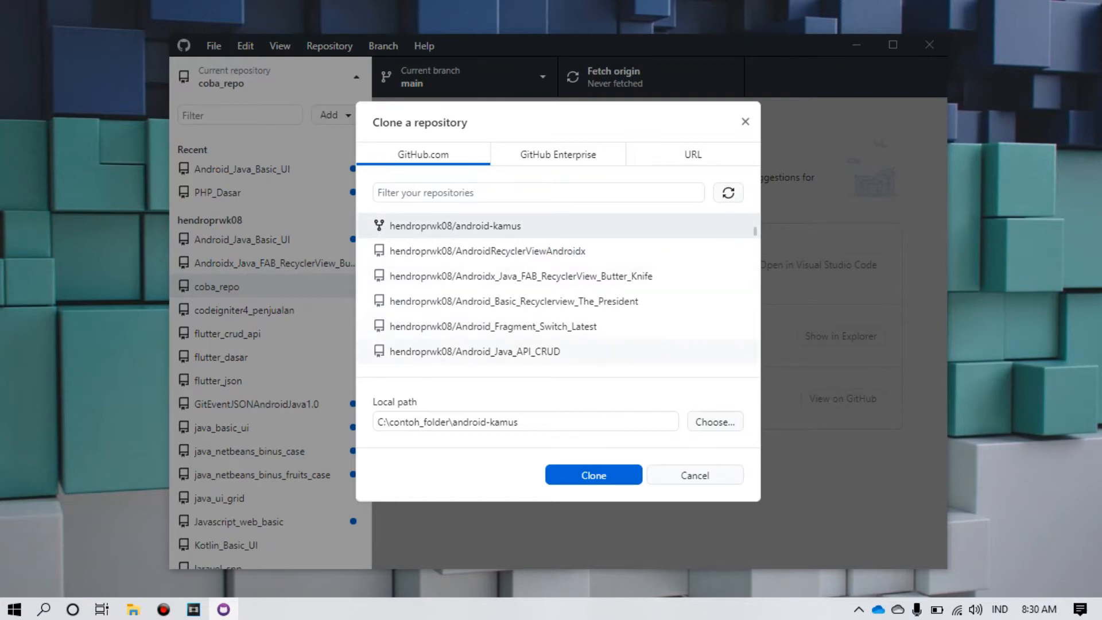
# Step: Set the clone destination to the GitHub folder under Documents and clone android-kamus
pyautogui.click(449, 421)
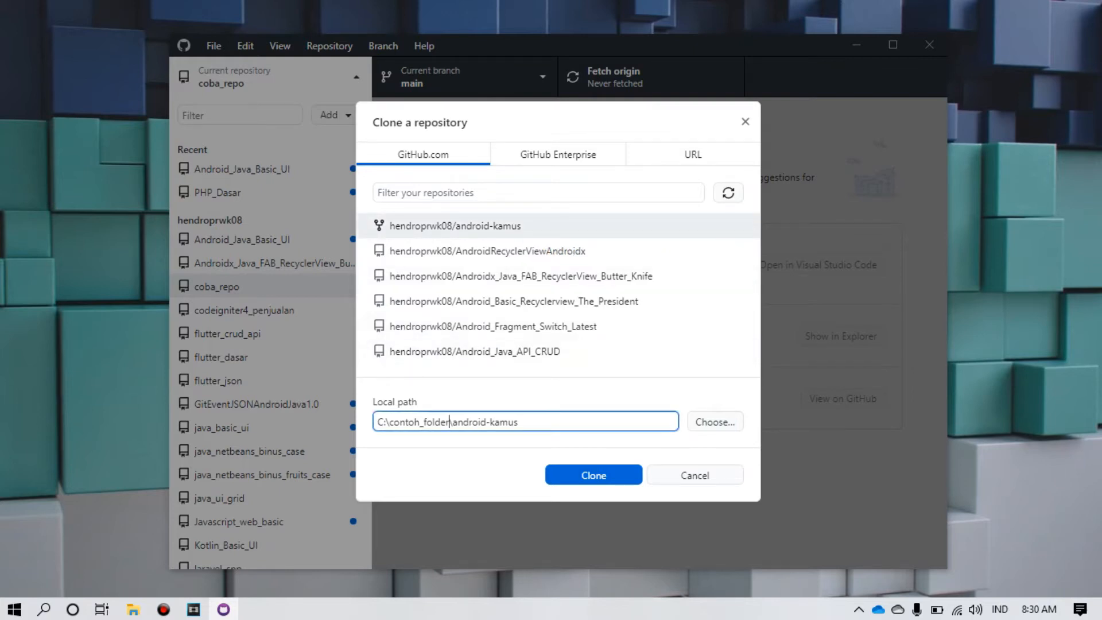
pyautogui.click(716, 422)
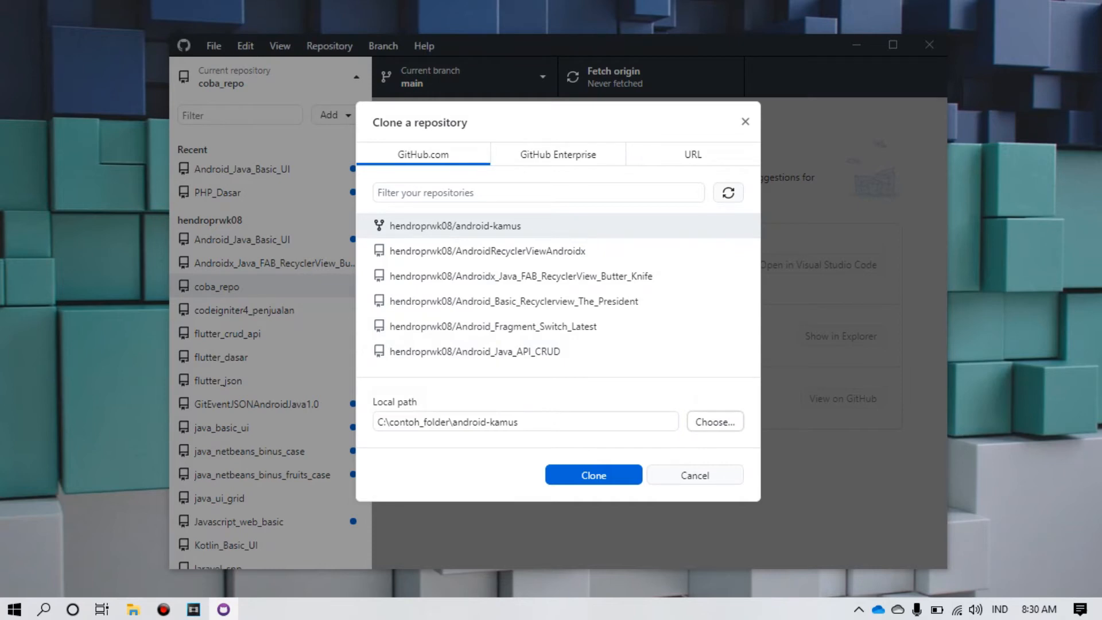
pyautogui.click(715, 422)
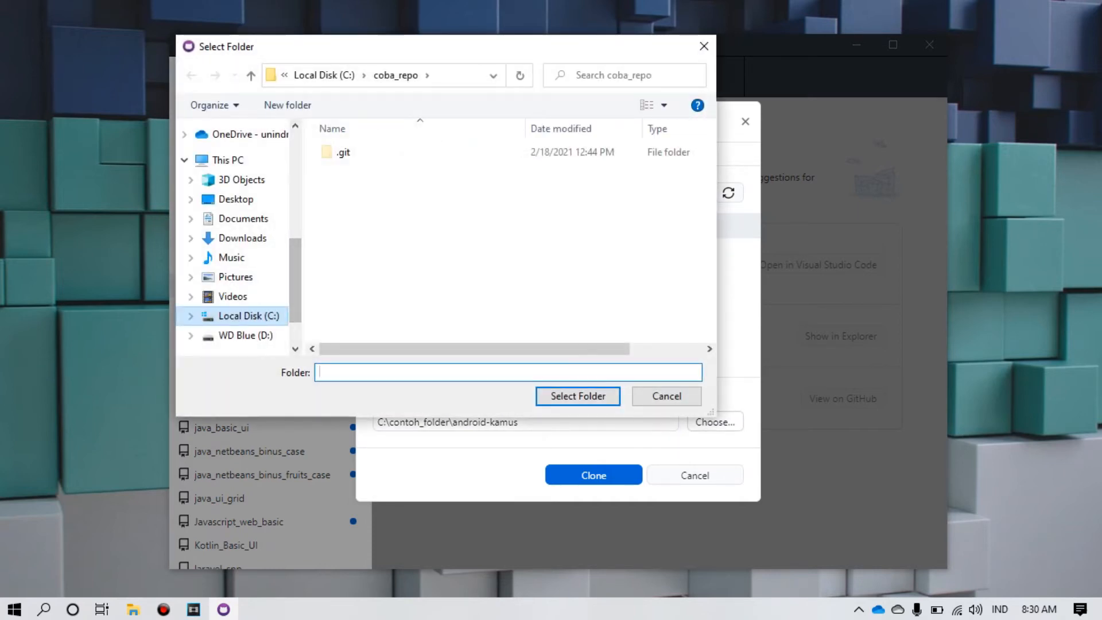
pyautogui.click(247, 315)
pyautogui.scroll(-2, 402, 287)
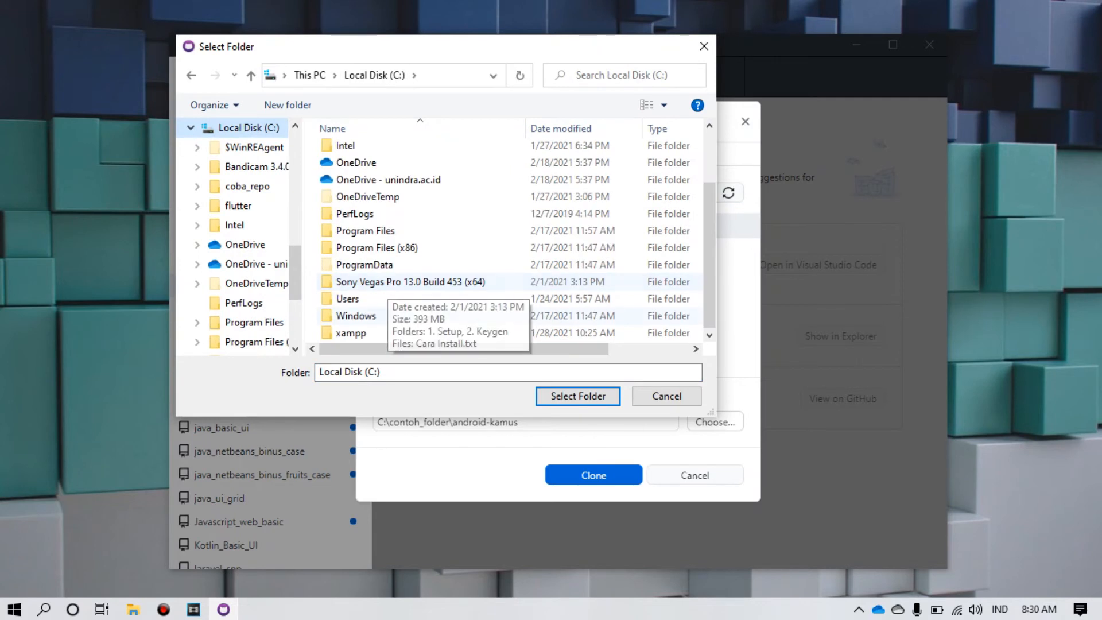
pyautogui.scroll(2, 402, 258)
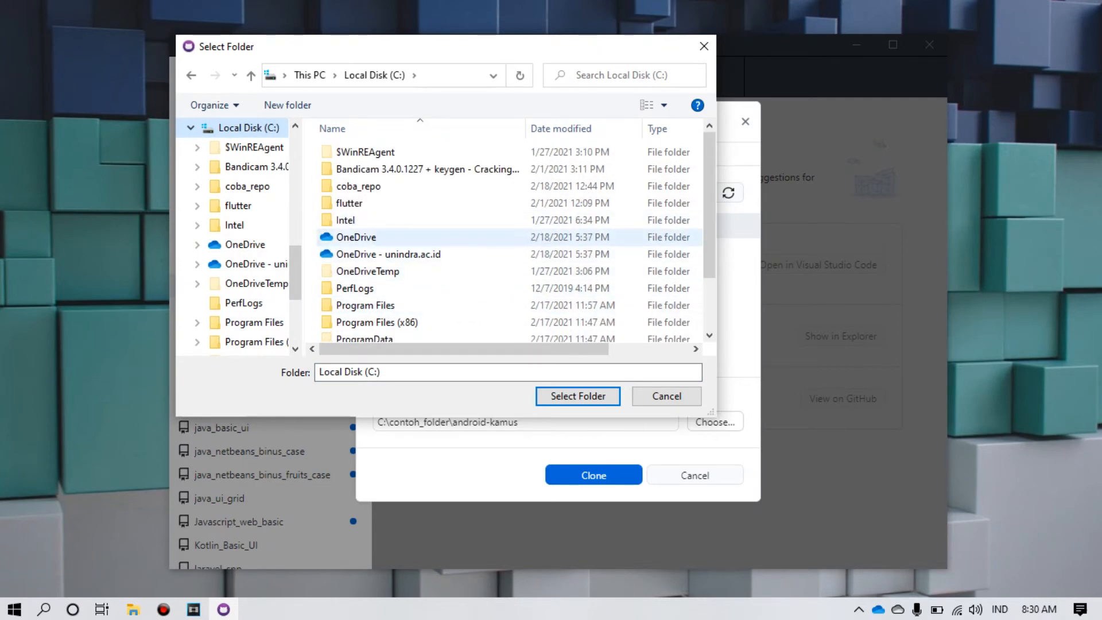
pyautogui.scroll(8, 235, 238)
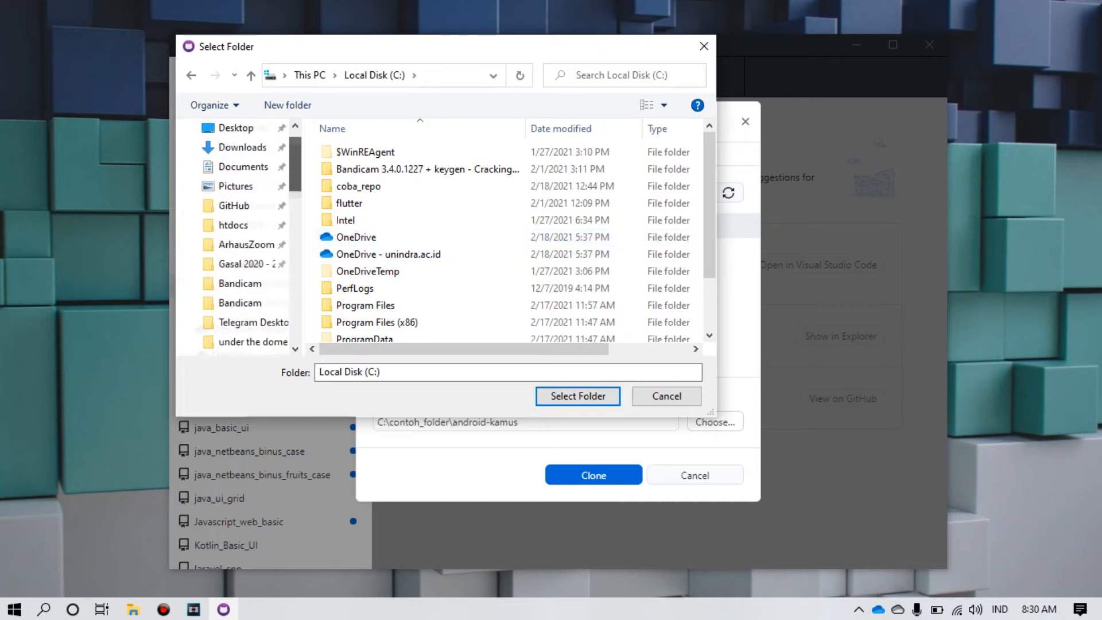
pyautogui.click(235, 238)
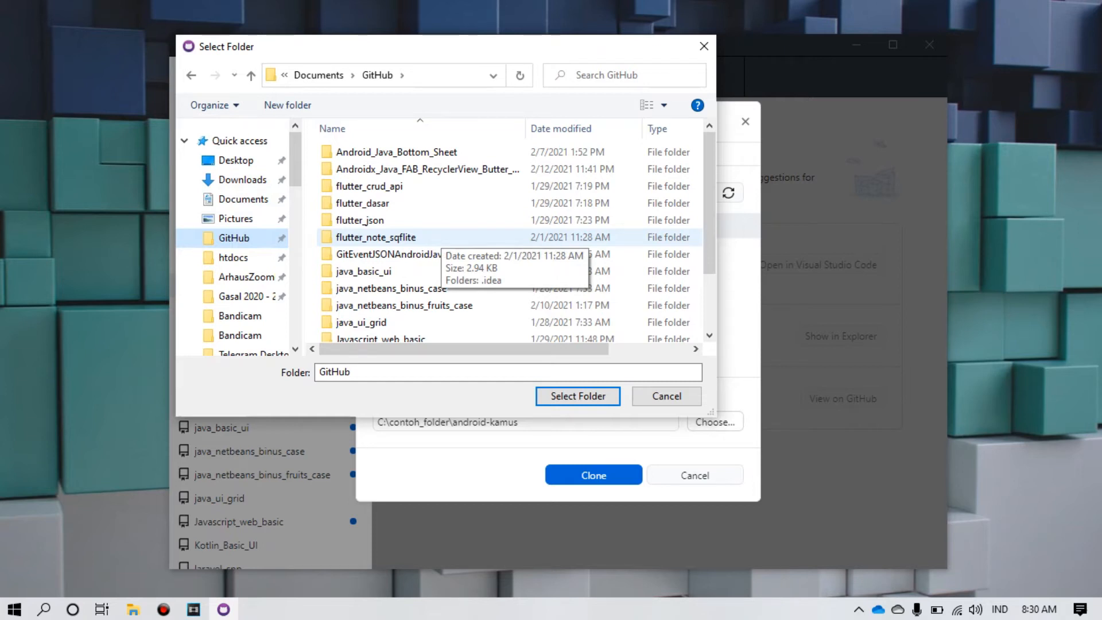
pyautogui.click(578, 397)
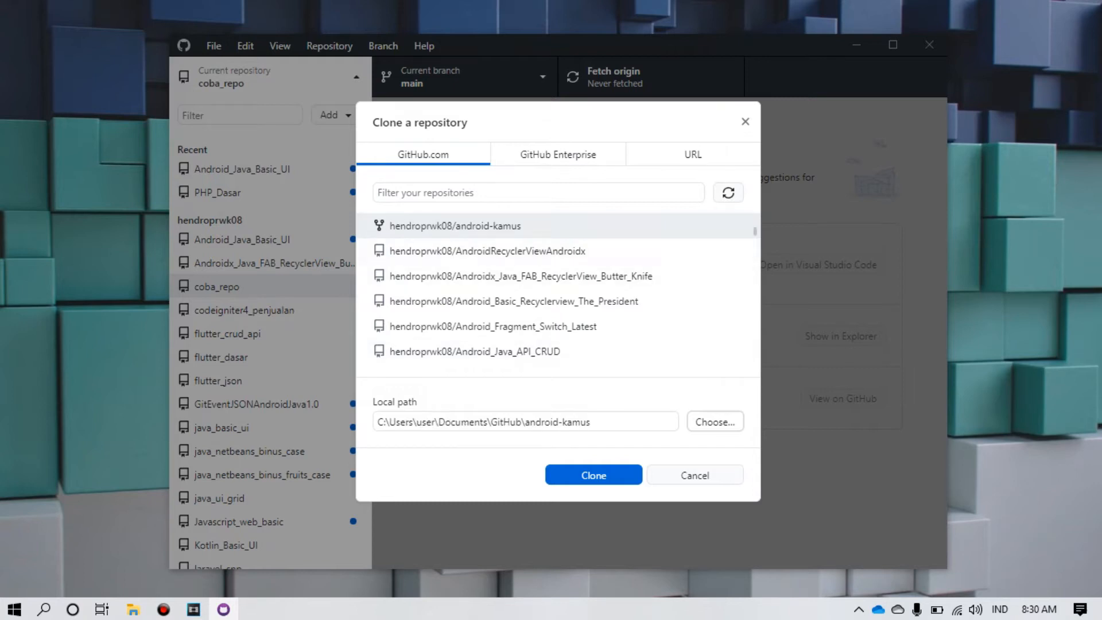
pyautogui.moveTo(591, 422)
pyautogui.mouseDown()
pyautogui.moveTo(379, 422)
pyautogui.moveTo(592, 422)
pyautogui.mouseUp()
pyautogui.click(594, 475)
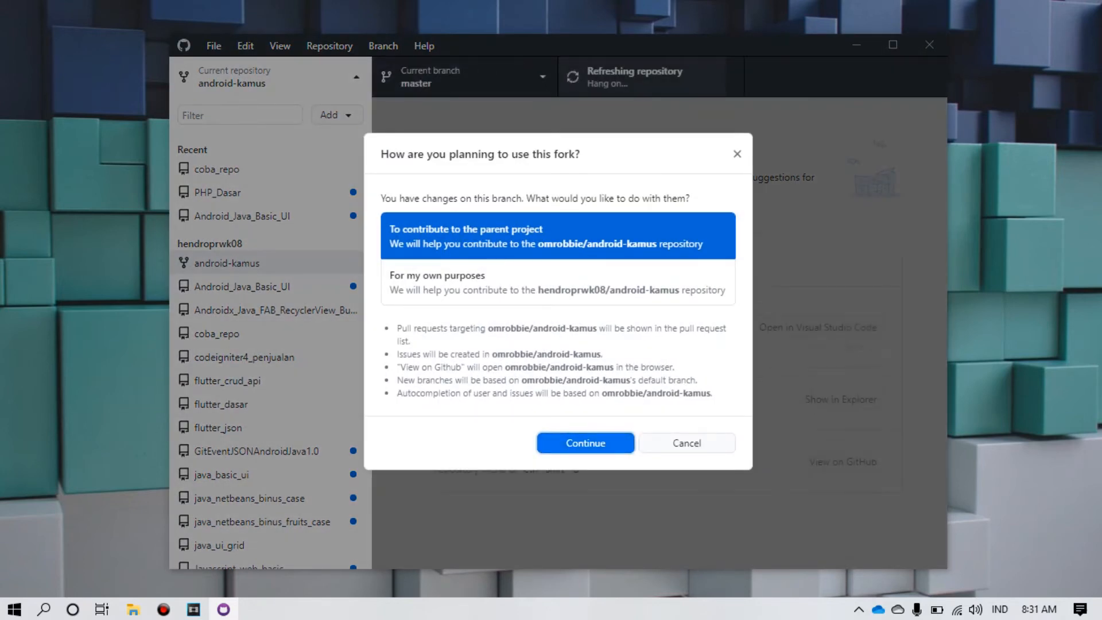
# Step: Use the fork to contribute to the parent project, then show android-kamus in File Explorer
pyautogui.press('Return')
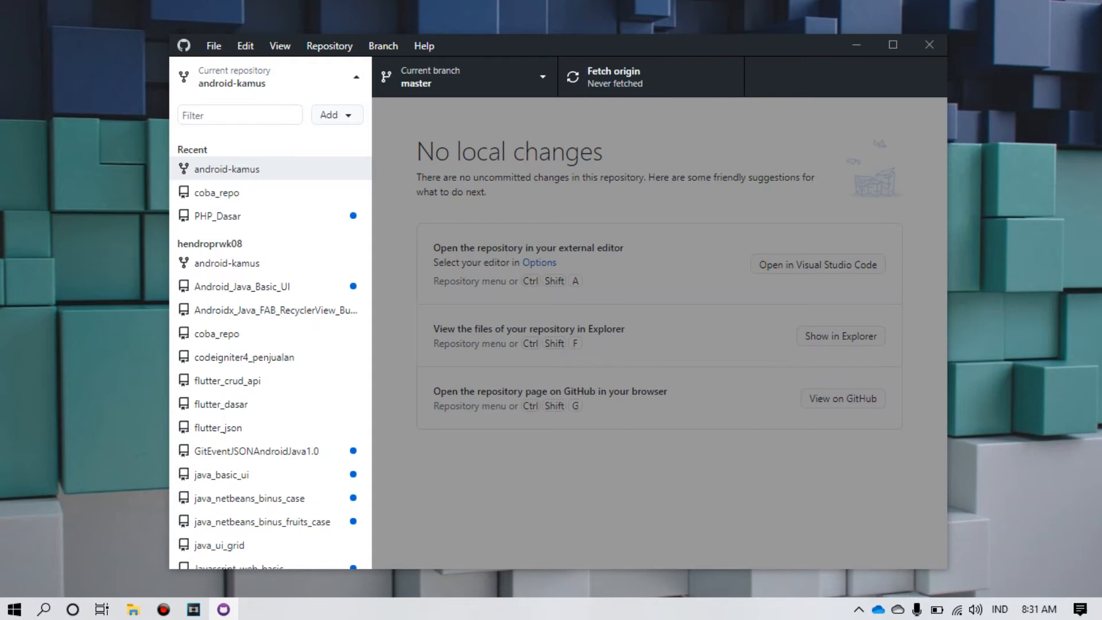
pyautogui.press('Escape')
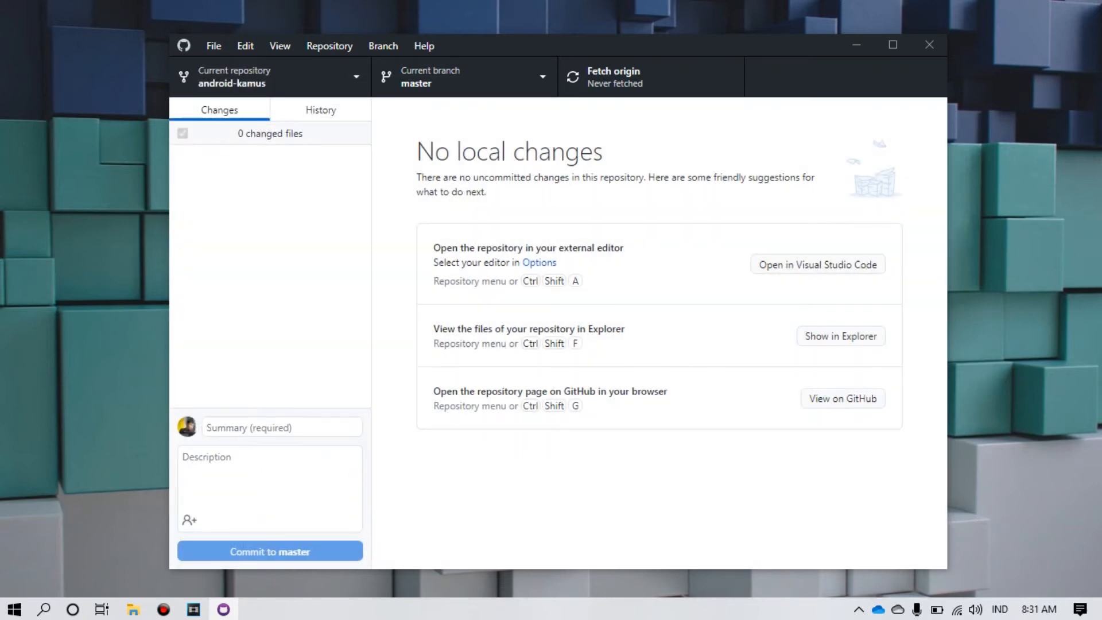
pyautogui.hotkey('ctrl', 'shift', 'f')
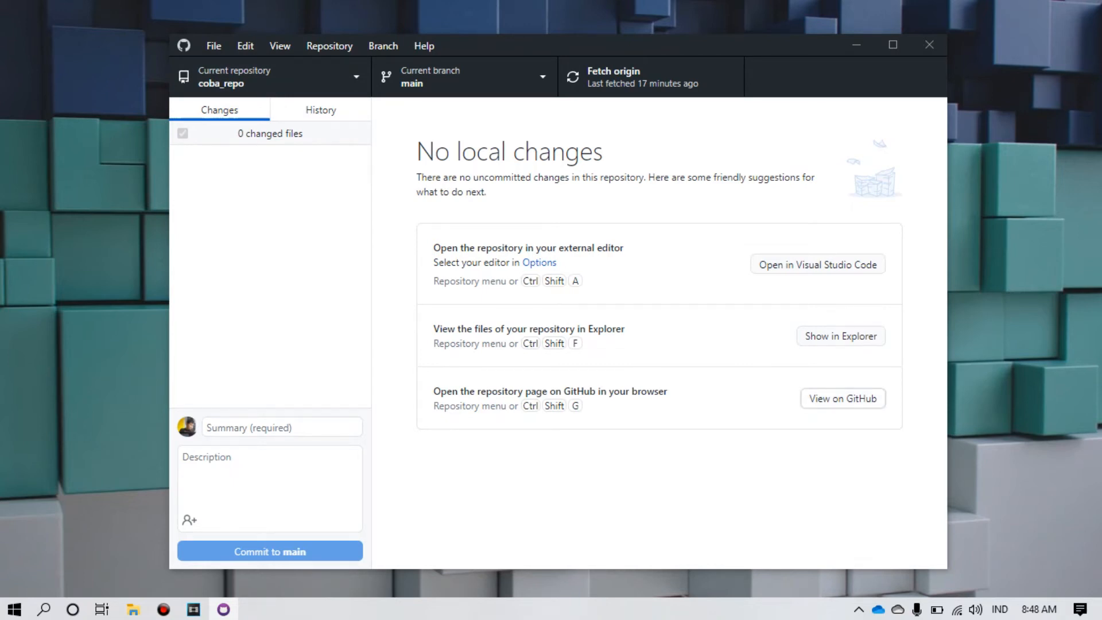
# Step: Open coba_repo's page on GitHub from GitHub Desktop
pyautogui.click(843, 398)
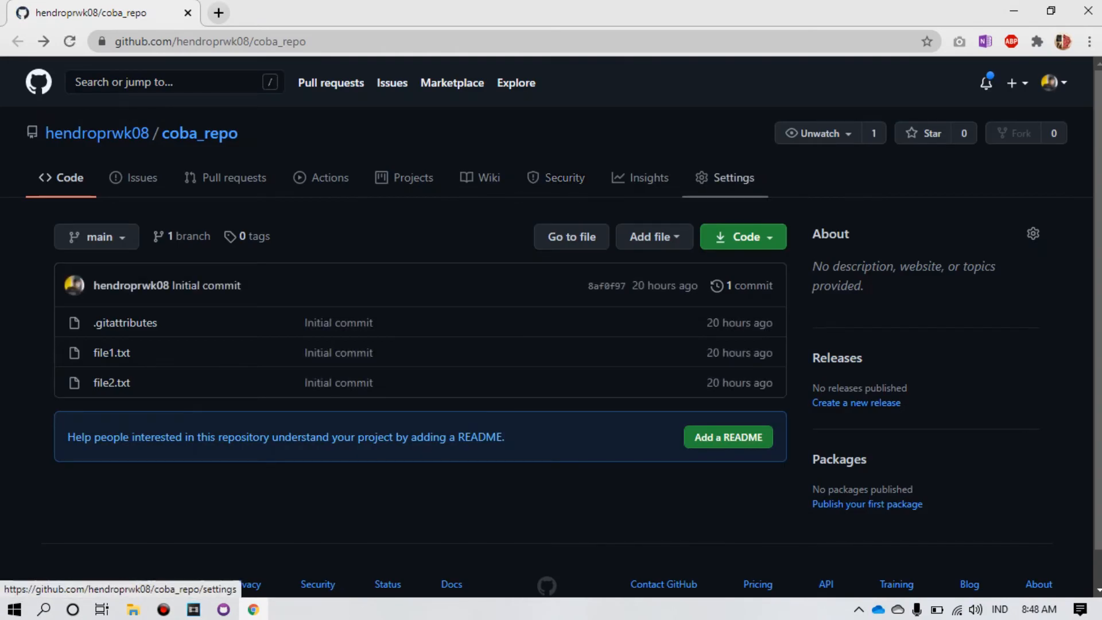
# Step: Open coba_repo's Manage access settings, confirm with the account password, and start inviting a collaborator
pyautogui.click(725, 178)
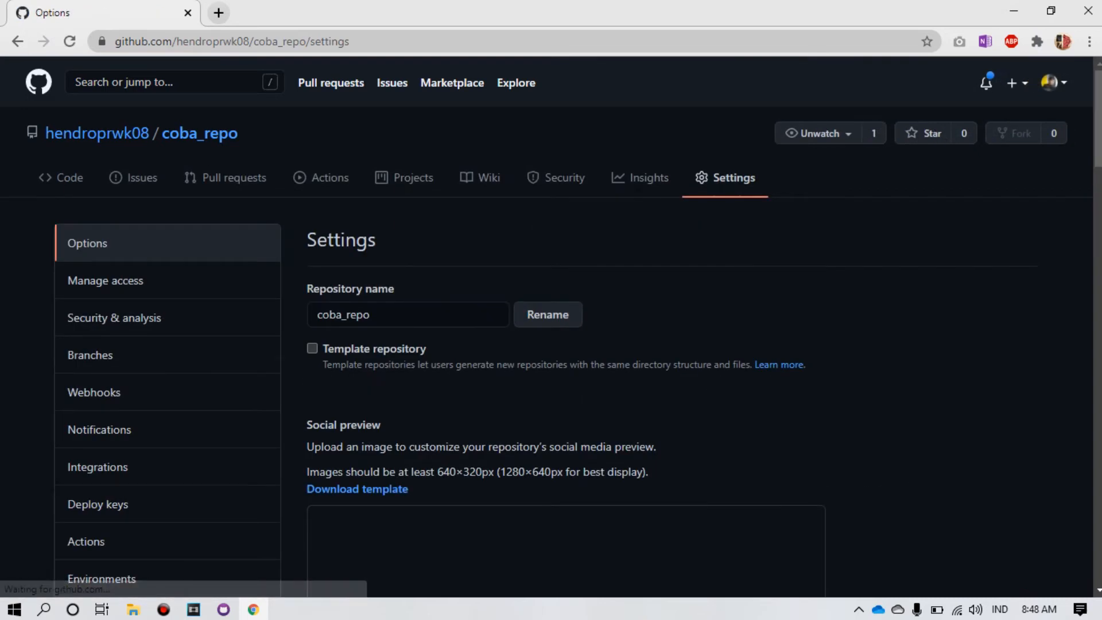
pyautogui.scroll(-1, 115, 227)
pyautogui.click(105, 200)
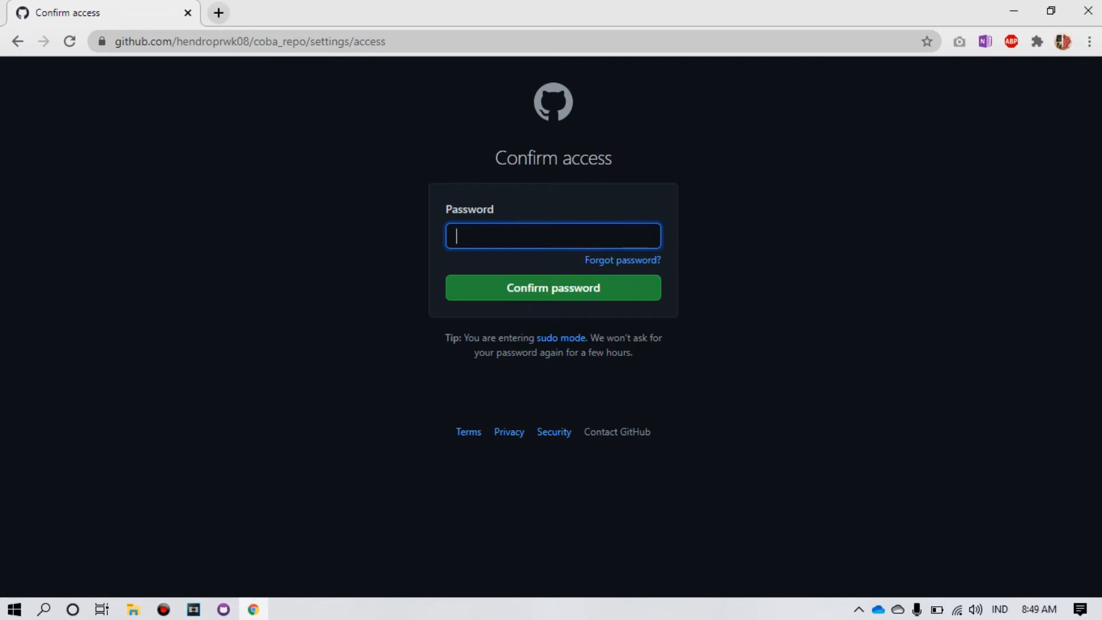
pyautogui.write('•••')
pyautogui.press('BackSpace')
pyautogui.press('BackSpace')
pyautogui.press('BackSpace')
pyautogui.press('BackSpace')
pyautogui.press('BackSpace')
pyautogui.write('••••••••••')
pyautogui.press('Return')
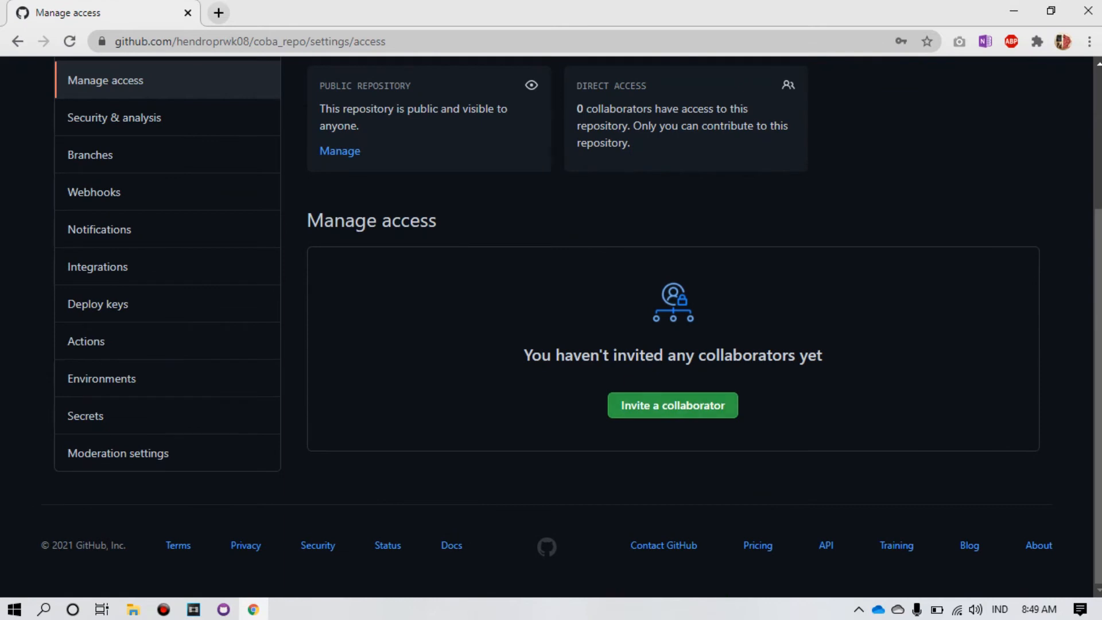
pyautogui.click(673, 405)
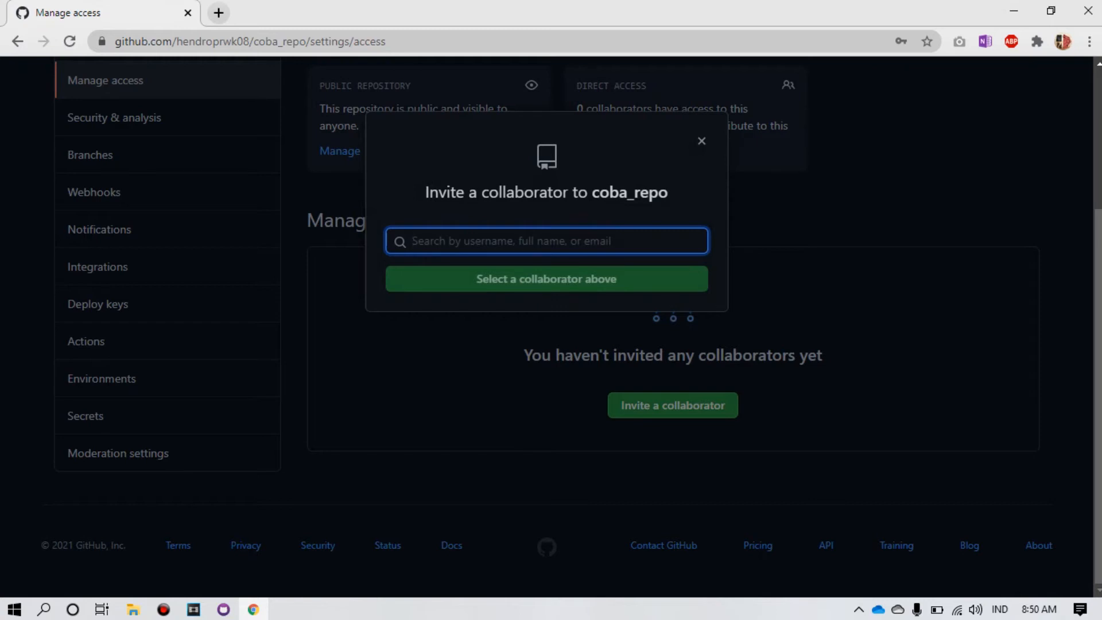
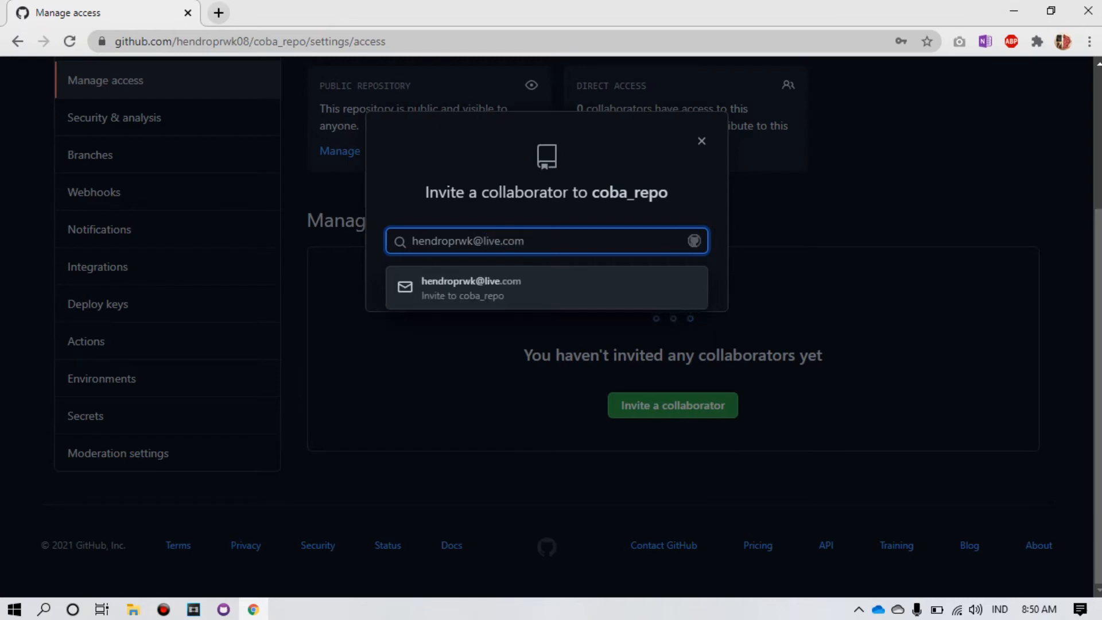
# Step: Invite the collaborator's e-mail address to coba_repo and send the invitation
pyautogui.press('Down')
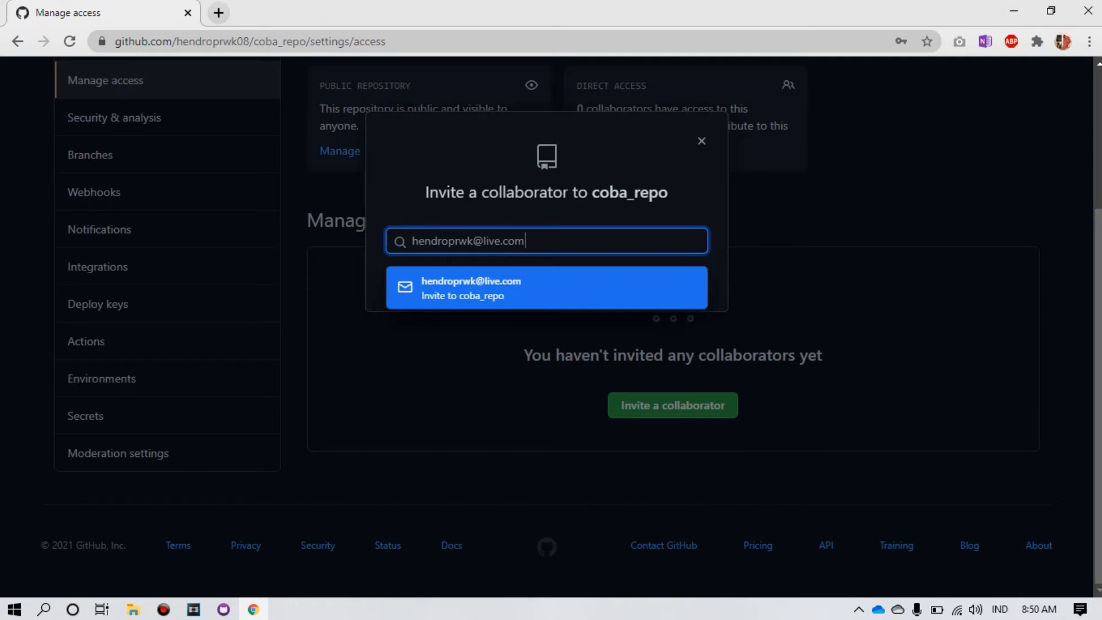
pyautogui.press('Return')
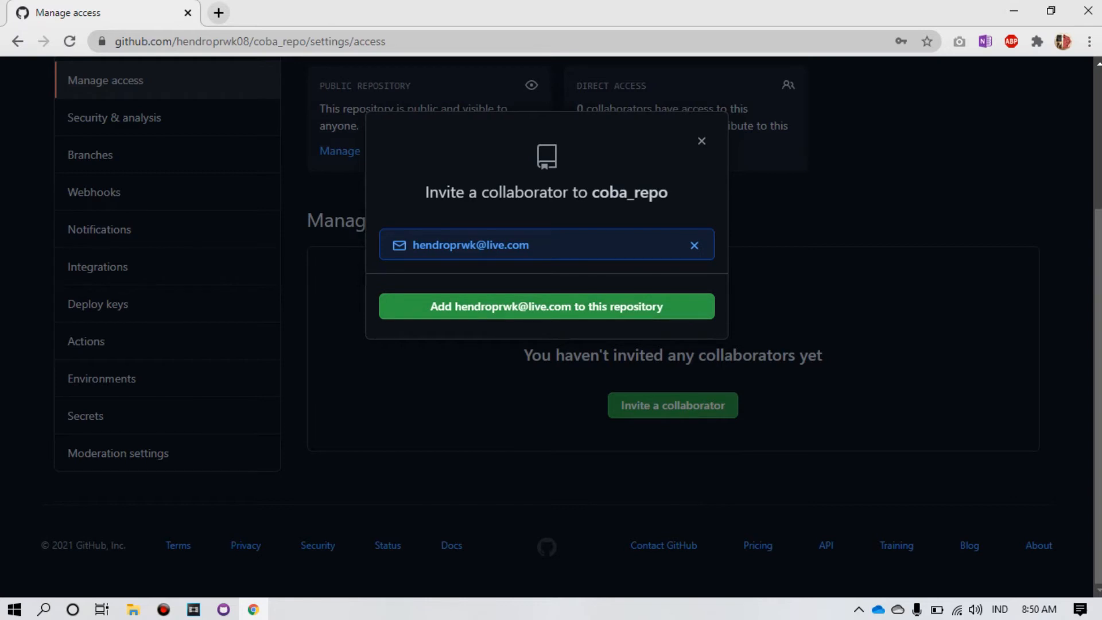
pyautogui.press('Return')
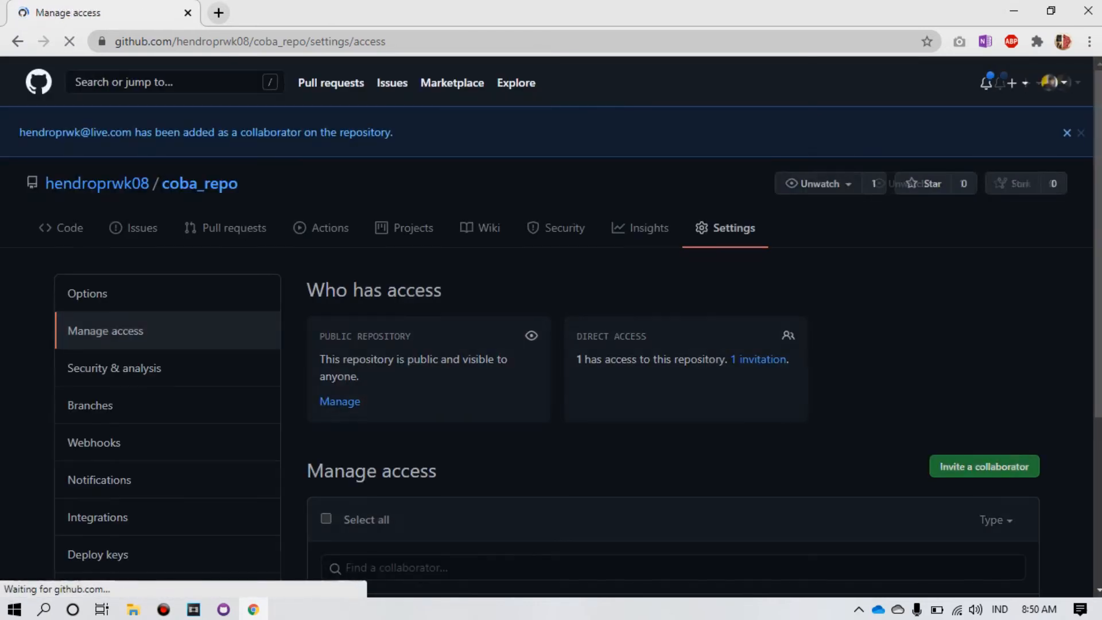
pyautogui.scroll(-4, 551, 327)
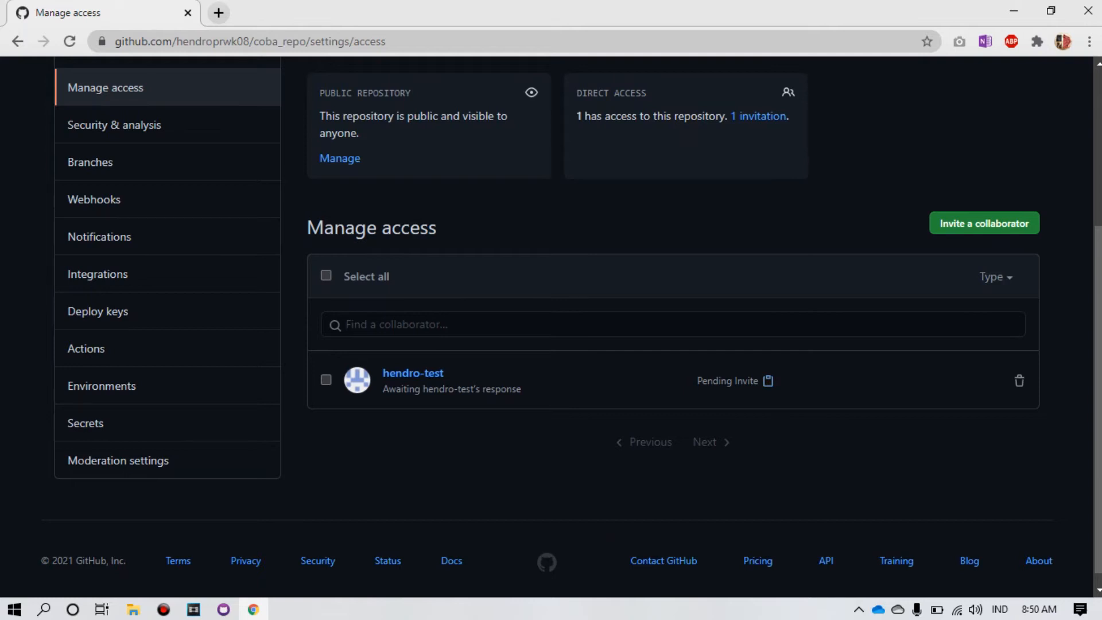
pyautogui.scroll(-1, 552, 333)
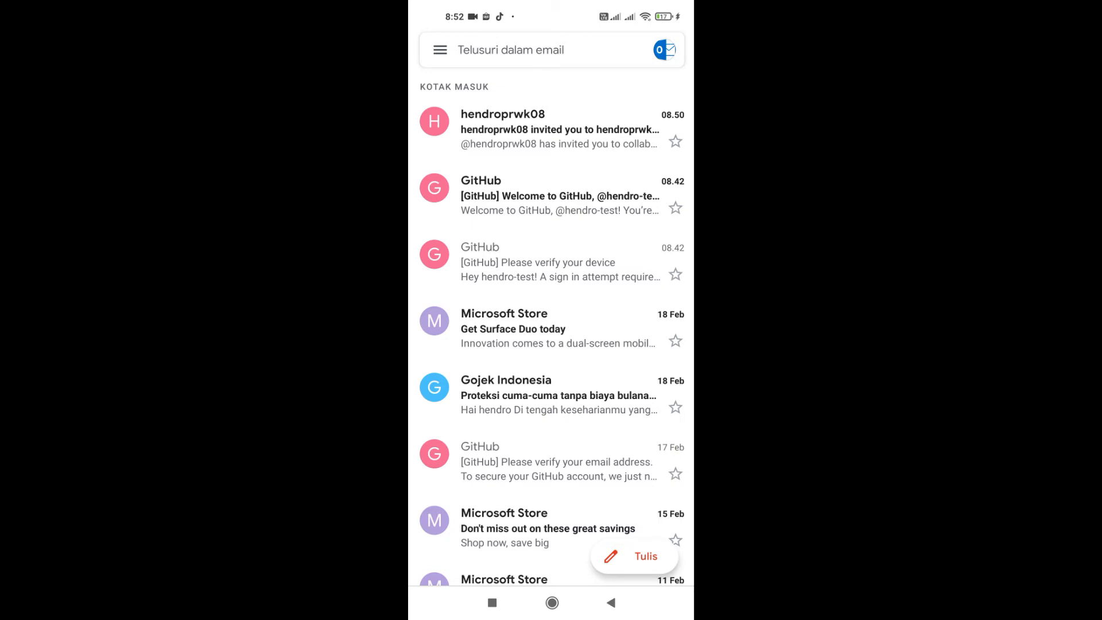
# Step: Open the coba_repo invitation e-mail and follow its invitation link in Chrome
pyautogui.click(551, 130)
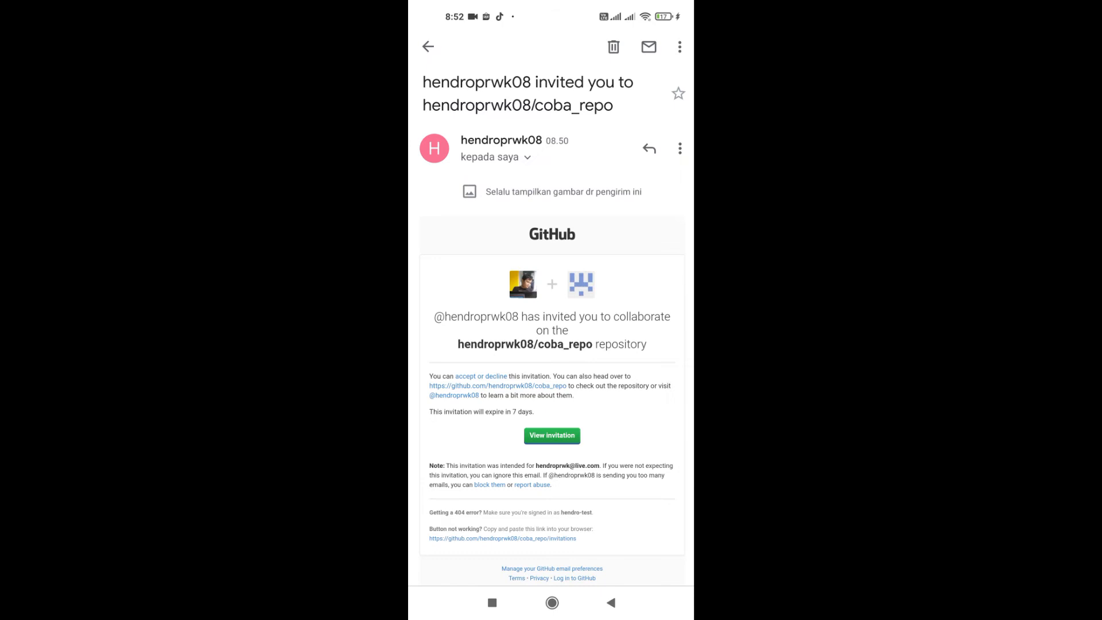
pyautogui.scroll(-2, 551, 327)
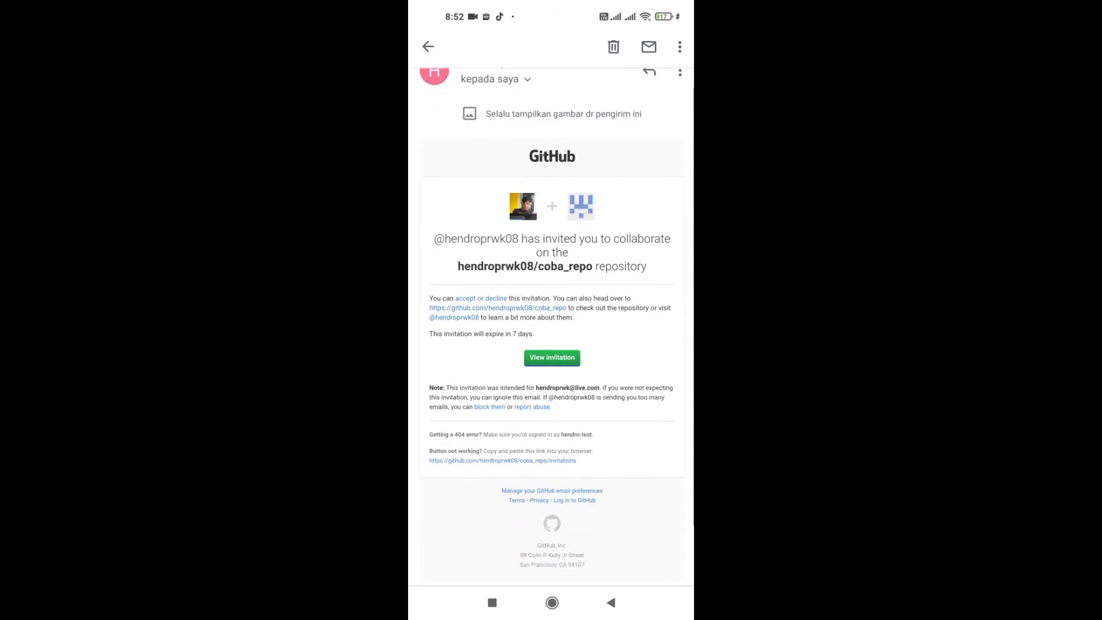
pyautogui.click(552, 355)
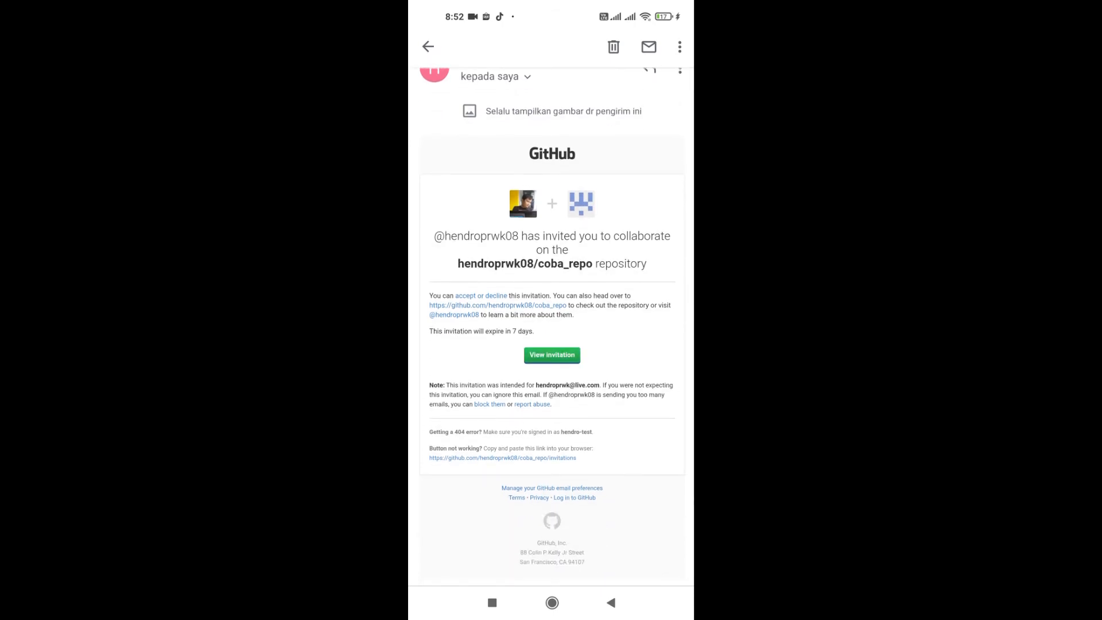
pyautogui.click(619, 434)
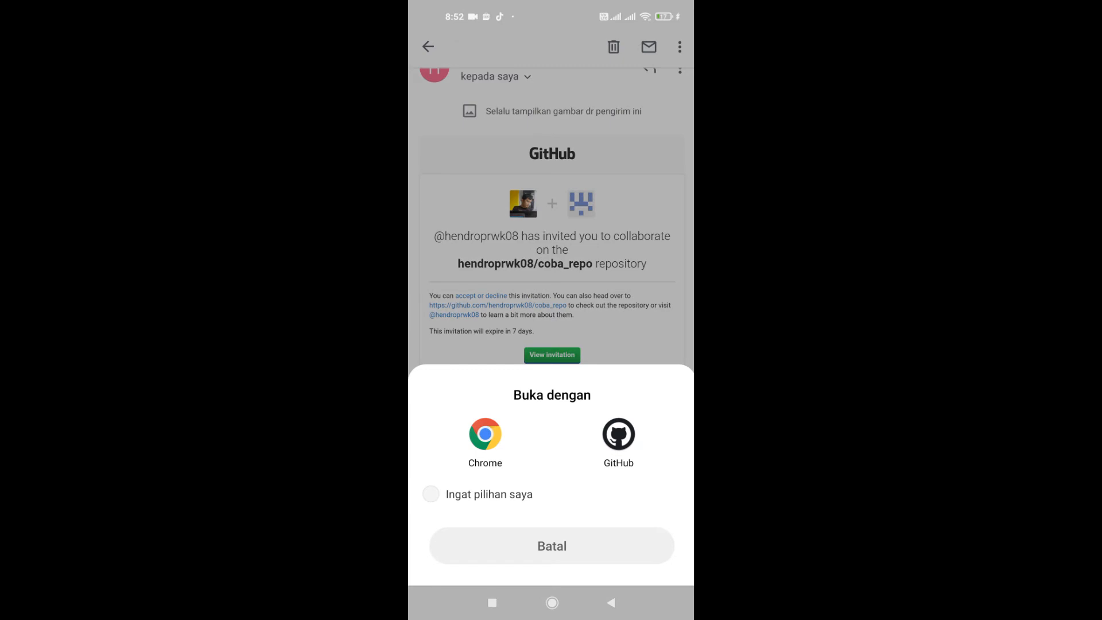
pyautogui.click(485, 434)
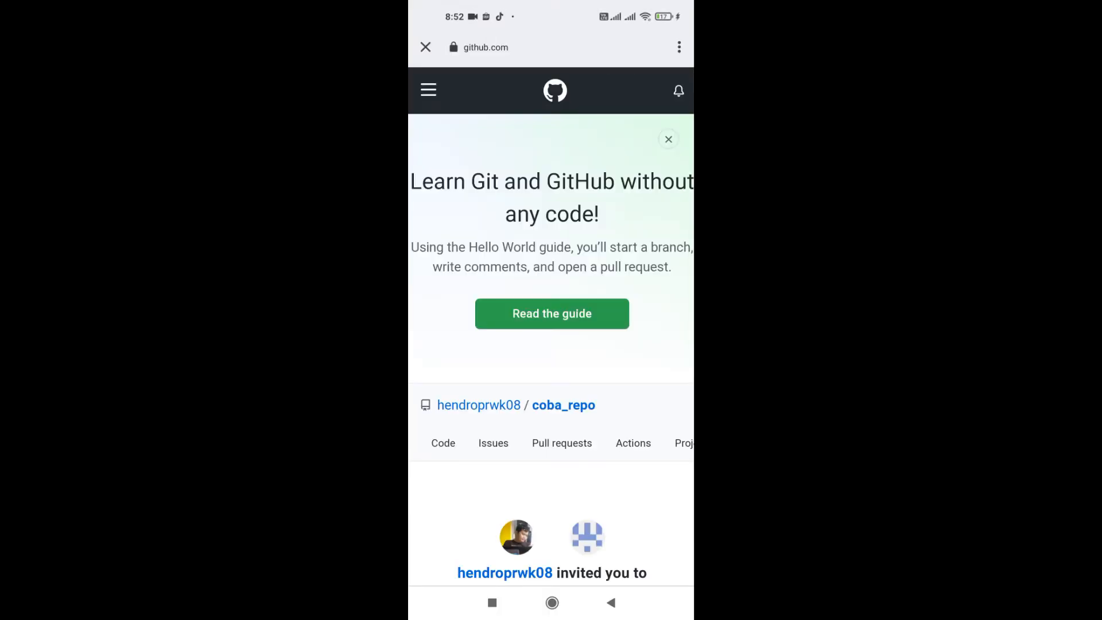
# Step: Accept the collaboration invitation and list coba_repo's files: .gitattributes, file1.txt, file2.txt
pyautogui.scroll(-5, 551, 310)
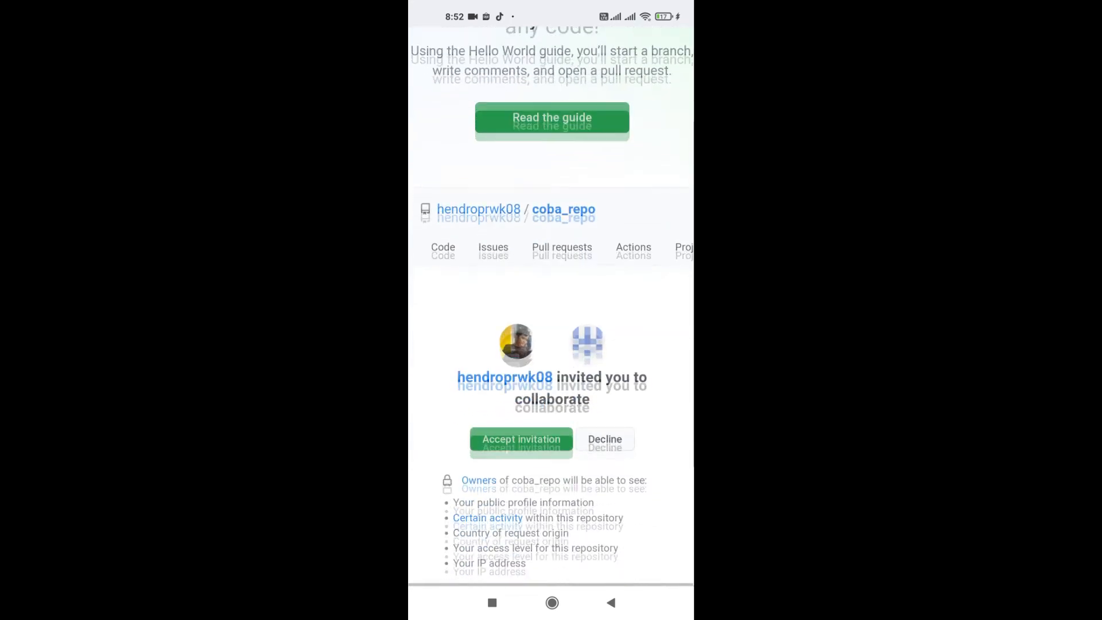
pyautogui.scroll(-2, 551, 310)
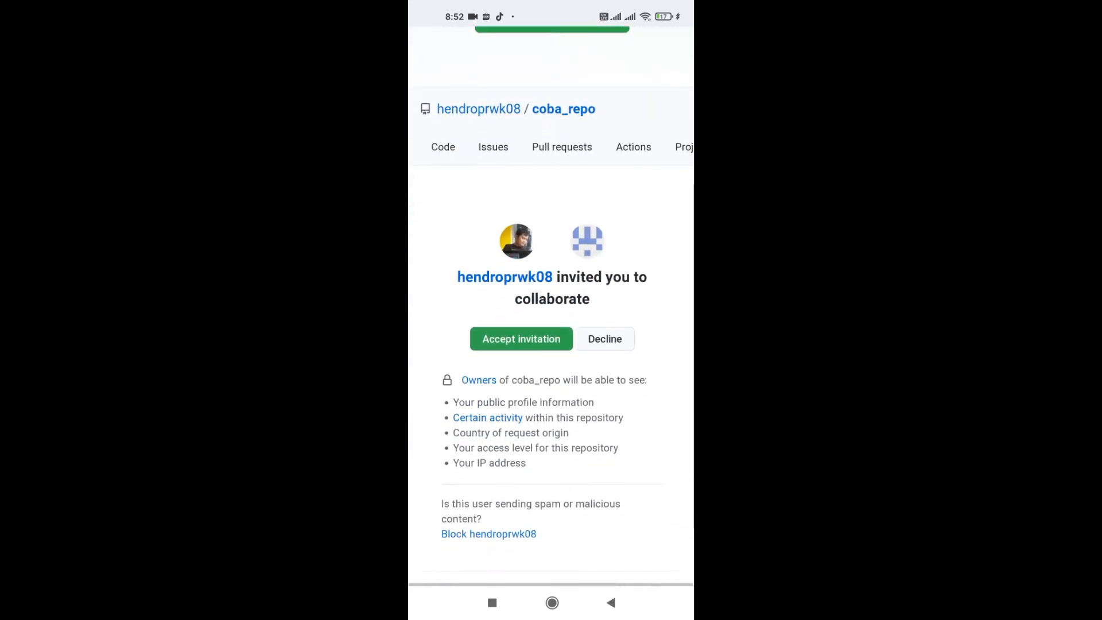
pyautogui.click(521, 338)
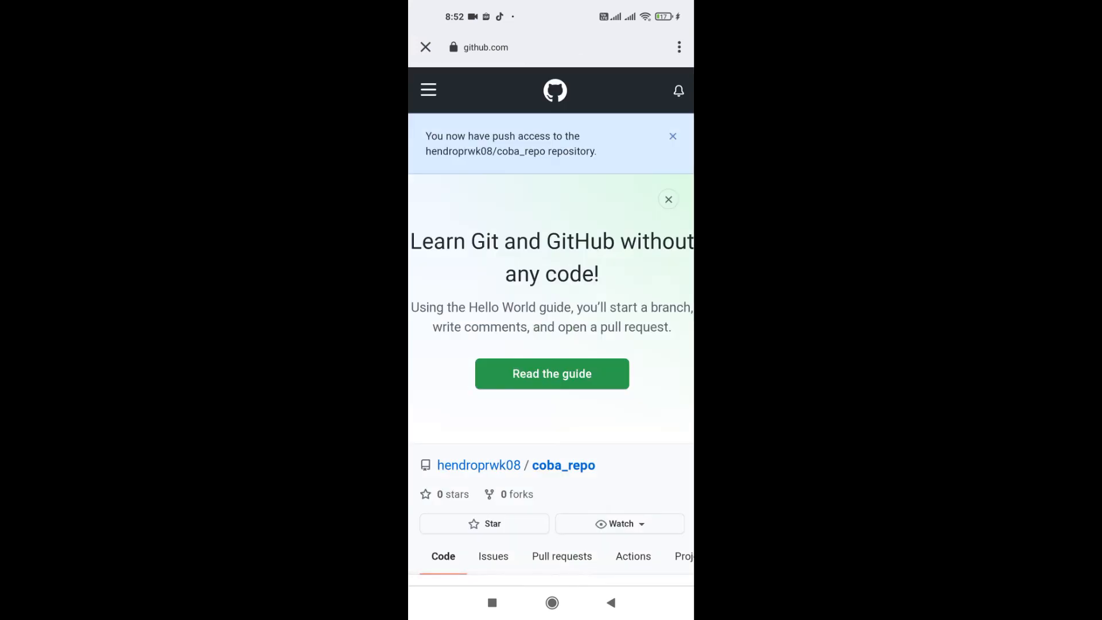
pyautogui.scroll(-5, 552, 310)
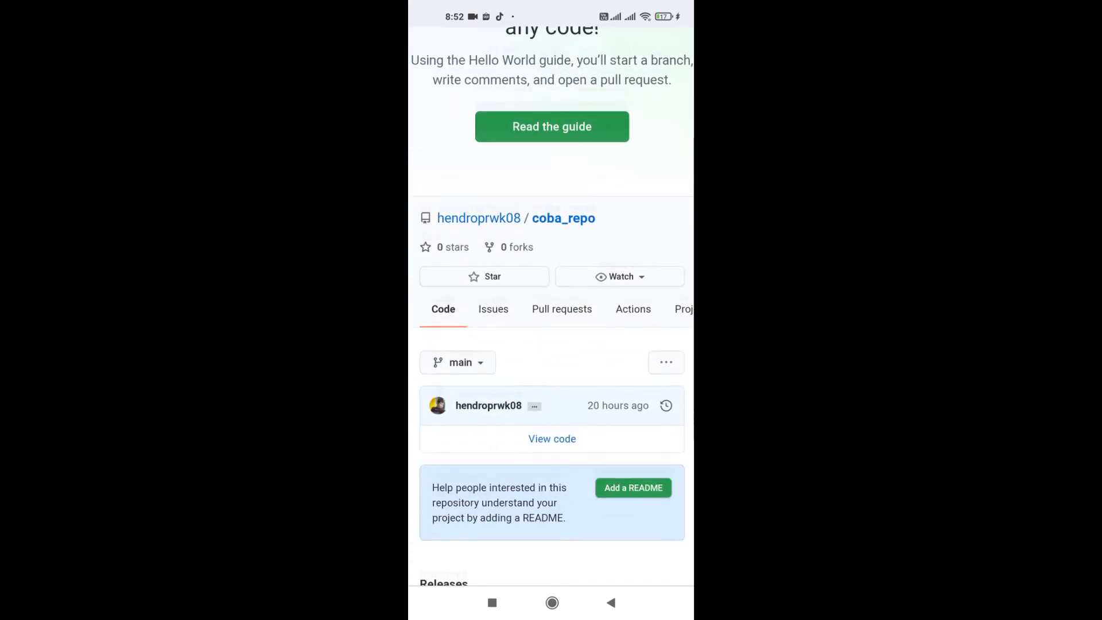
pyautogui.click(666, 258)
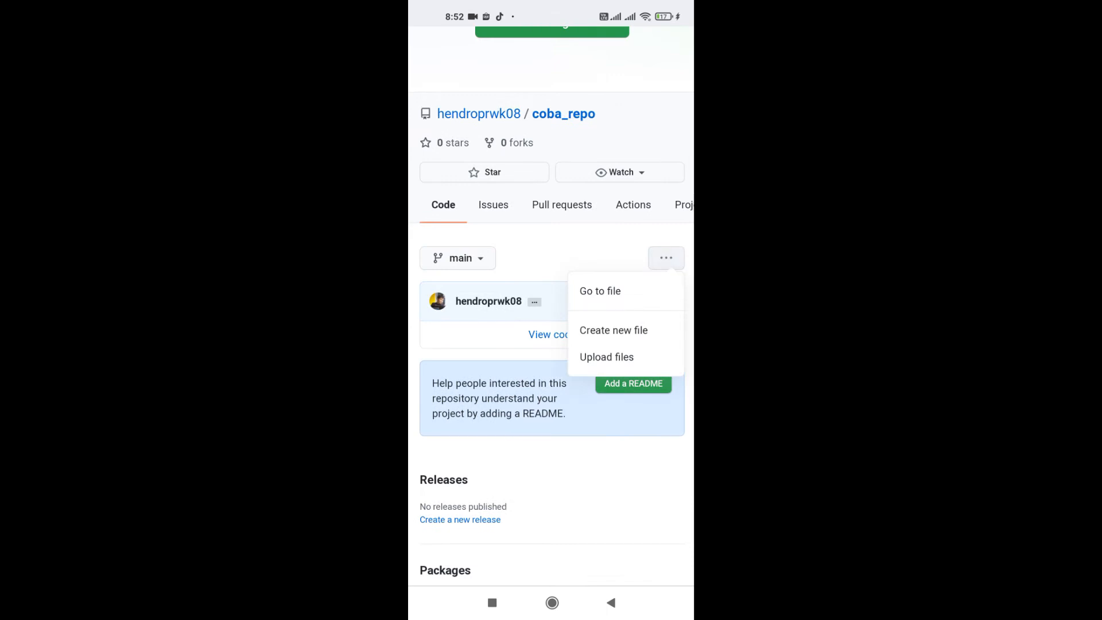
pyautogui.click(666, 258)
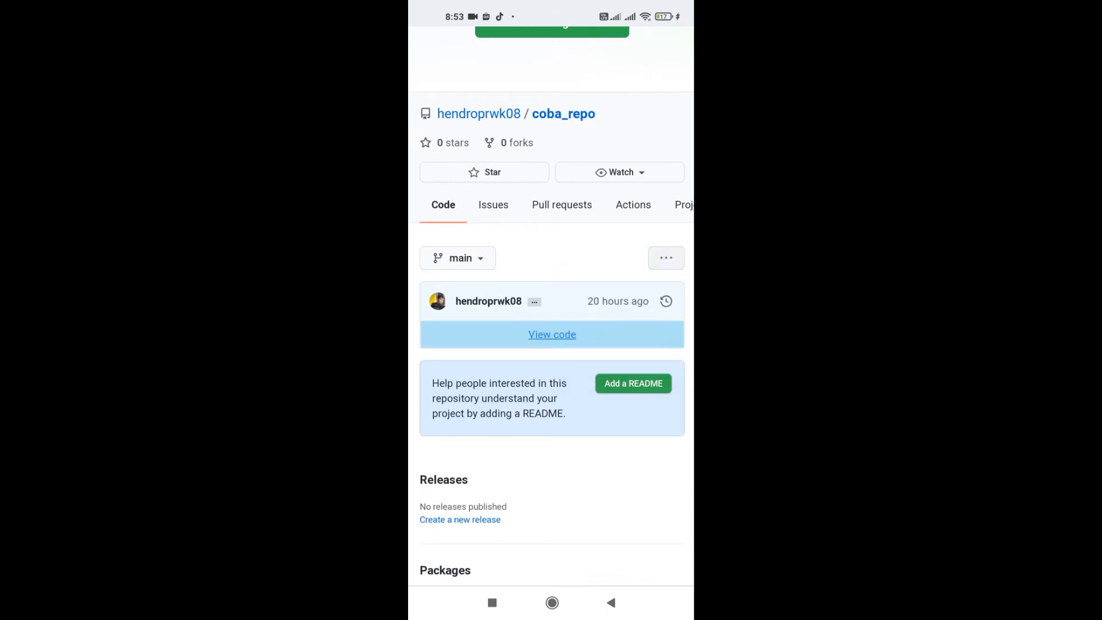
pyautogui.click(552, 335)
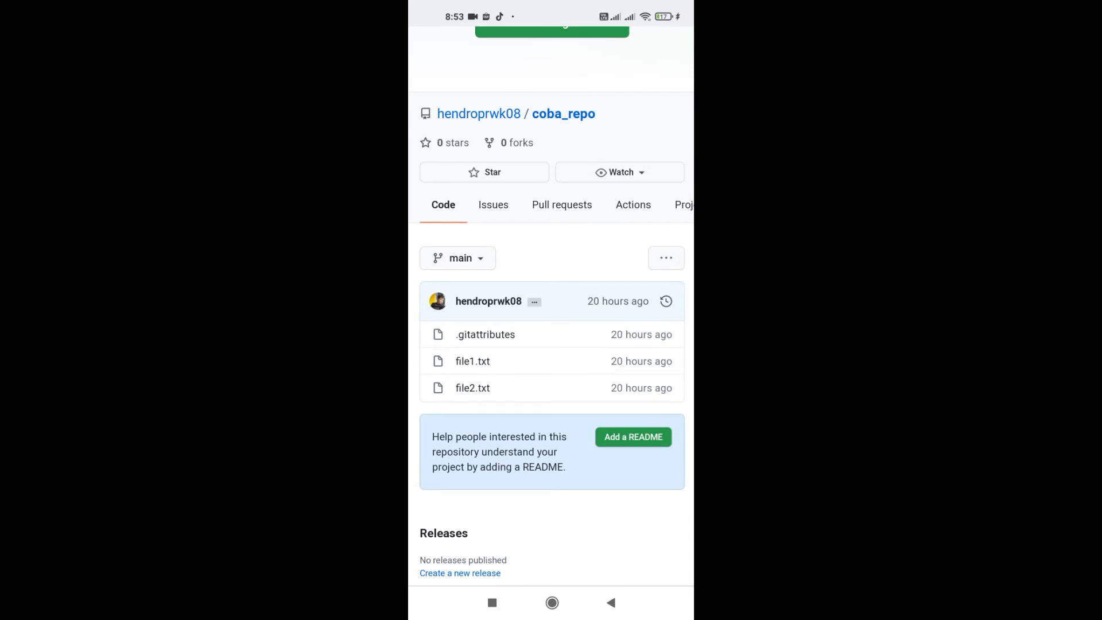
pyautogui.scroll(2, 551, 310)
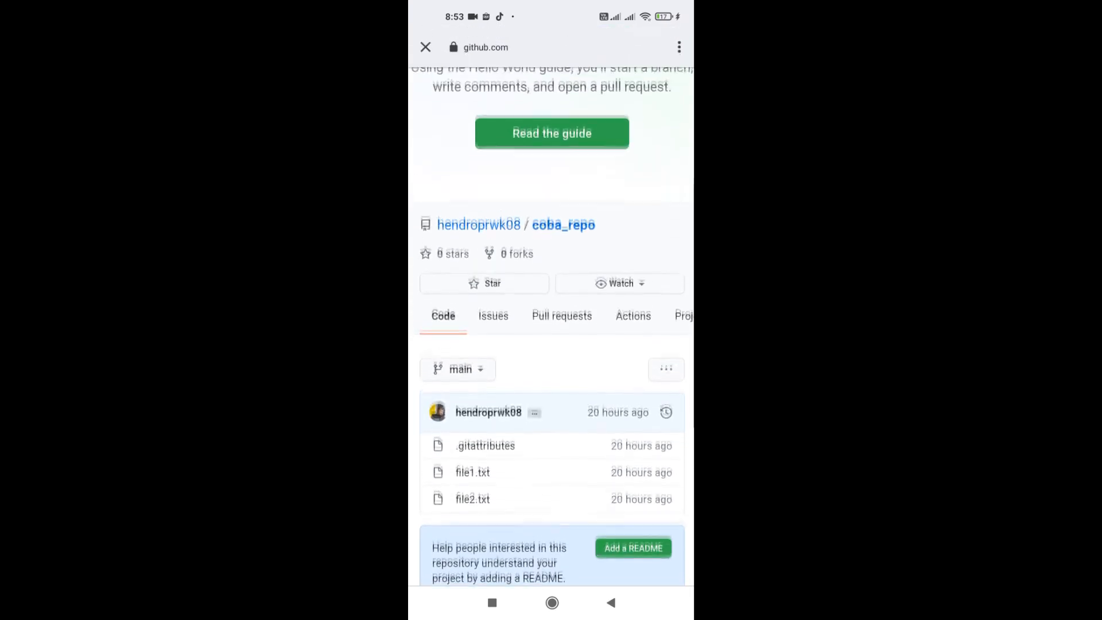
pyautogui.scroll(1, 555, 325)
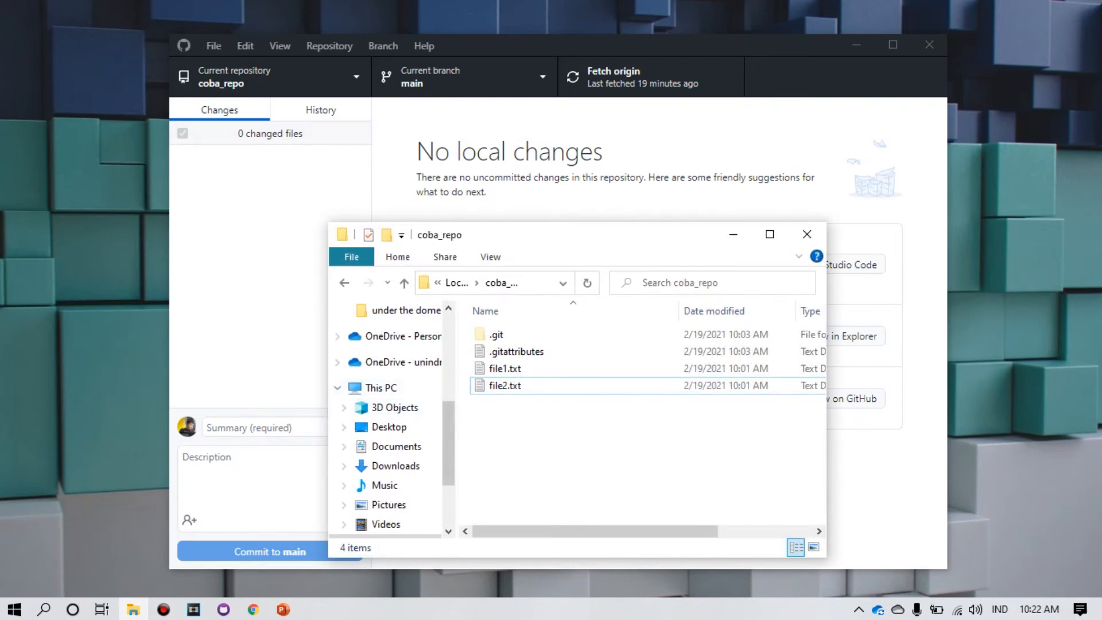
# Step: Write 'tes 1 : kode benar' and 'tes 2 : kode benar' into file2.txt and save it
pyautogui.click(505, 386)
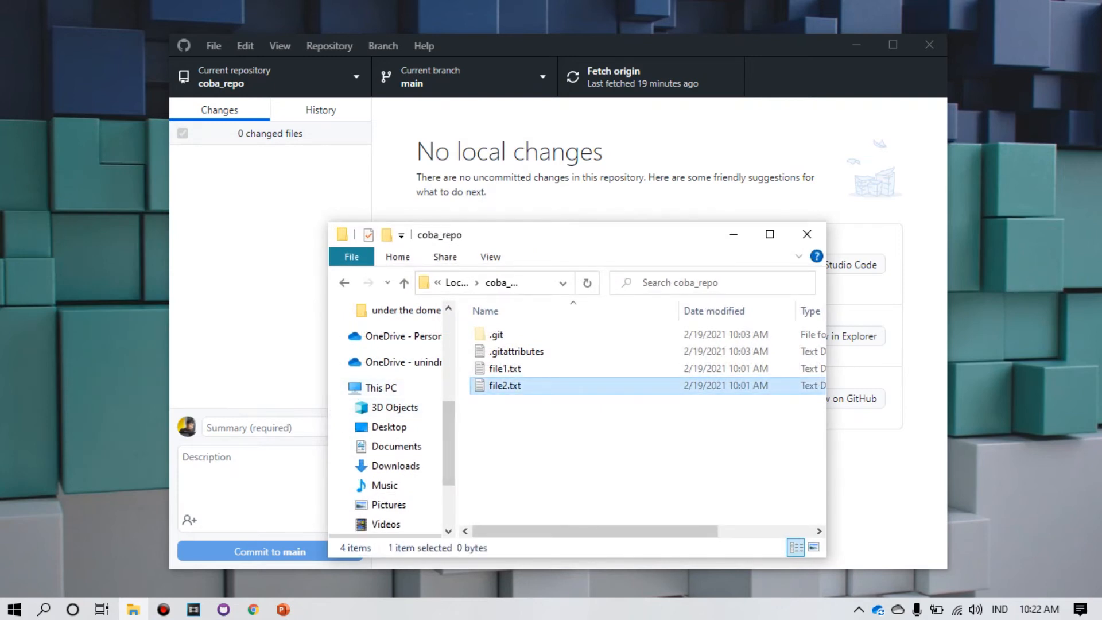
pyautogui.press('Return')
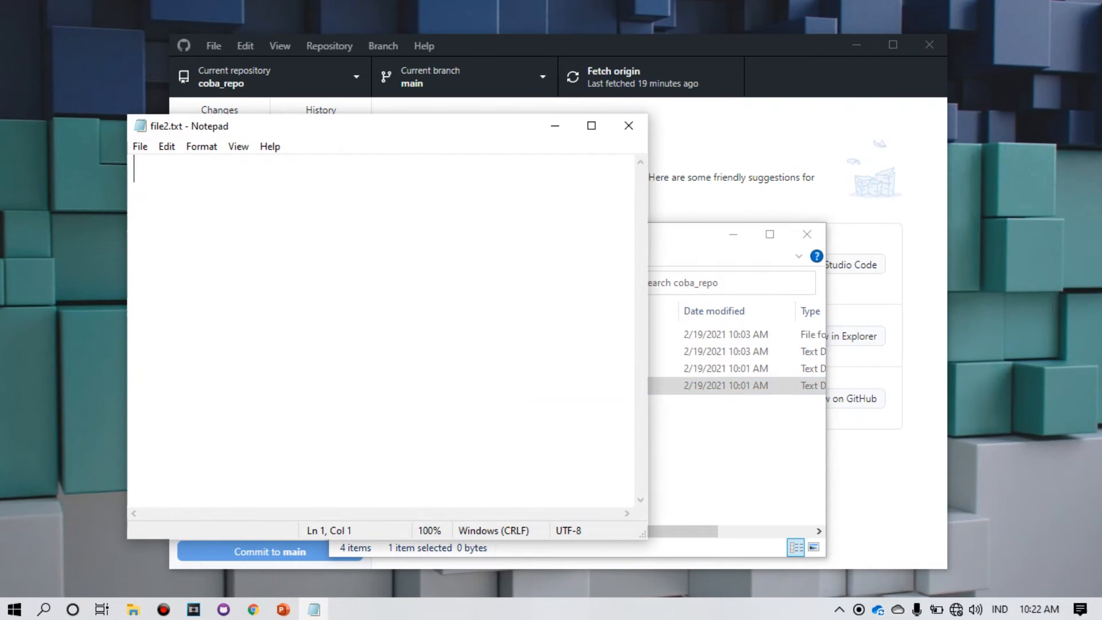
pyautogui.write('tes ')
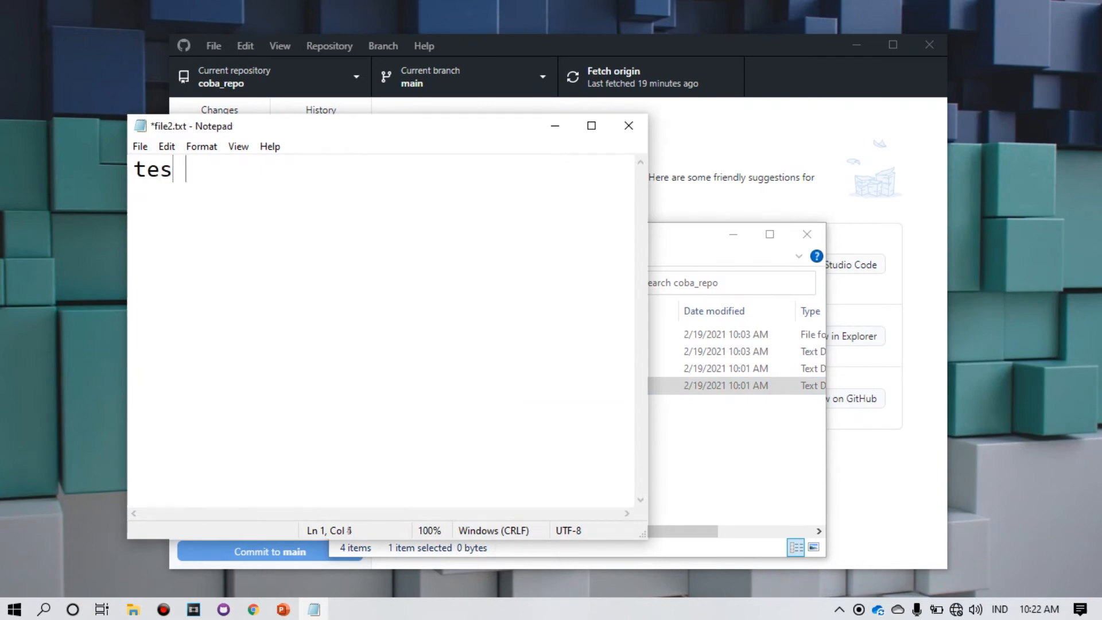
pyautogui.write('1 : kode benar')
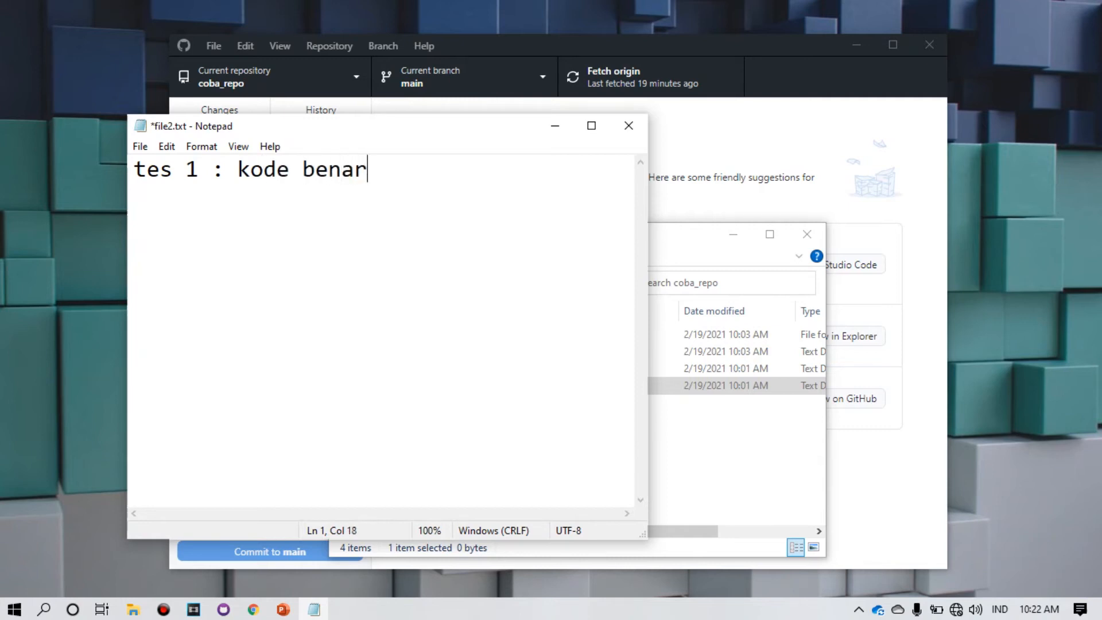
pyautogui.press('Return')
pyautogui.write('tes 2 ')
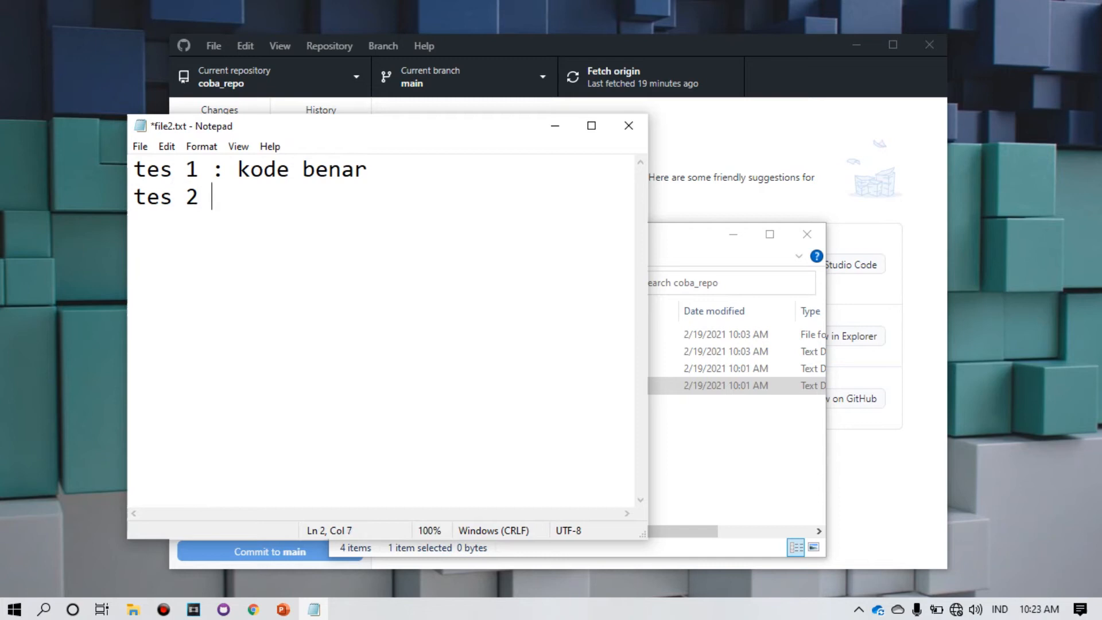
pyautogui.write(': kode benar')
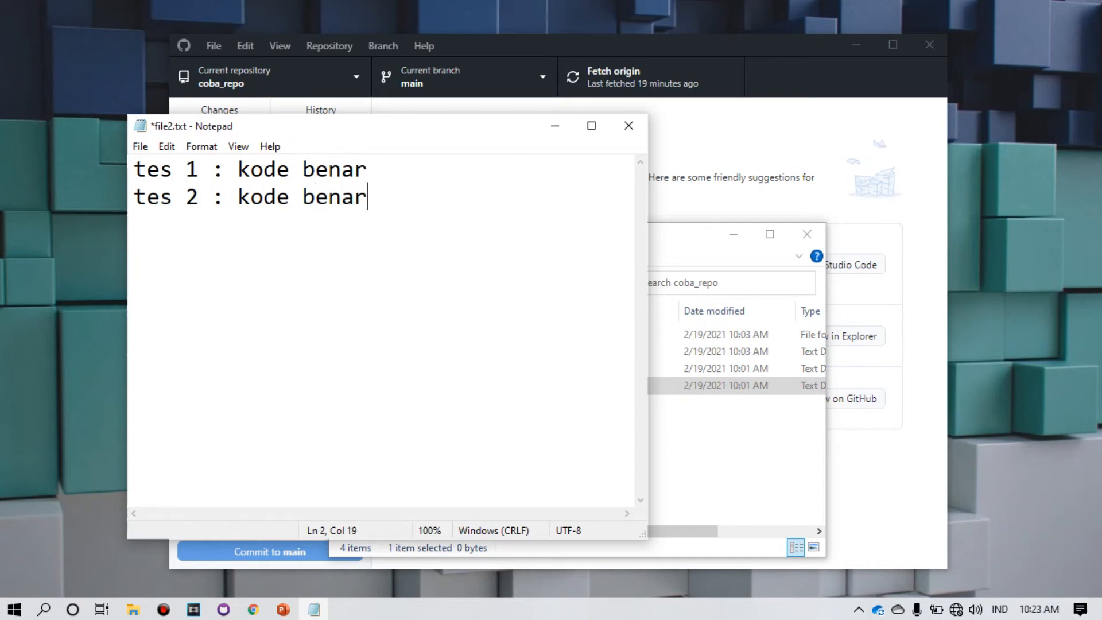
pyautogui.hotkey('ctrl', 's')
pyautogui.click(723, 453)
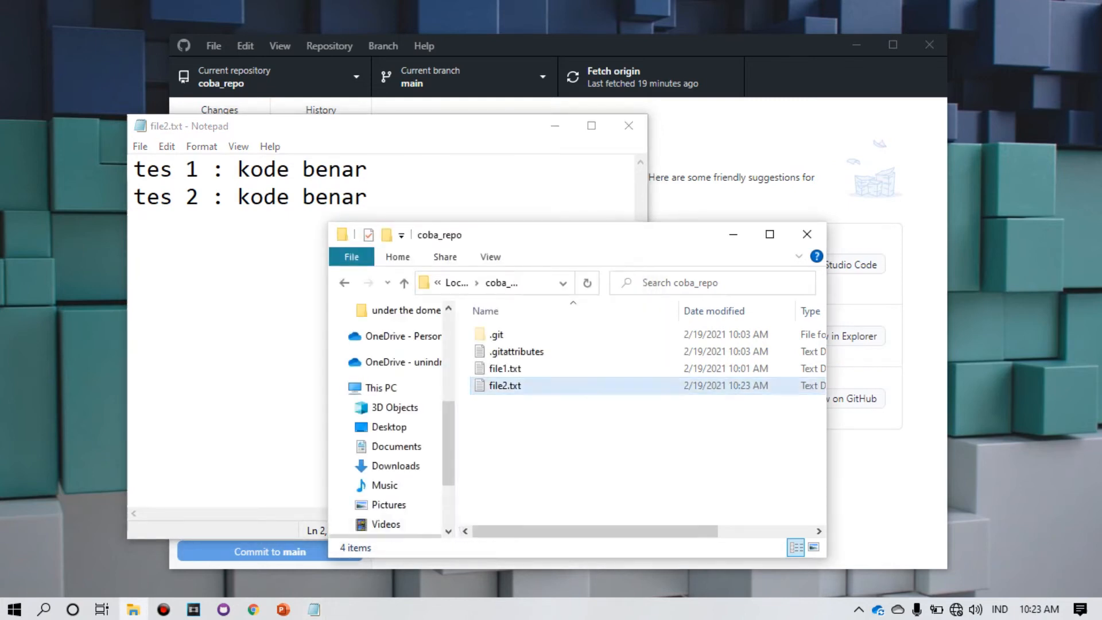
# Step: Type 'tes 1 : kode benar' and 'tes 2 : kode benar' into file1.txt
pyautogui.doubleClick(511, 369)
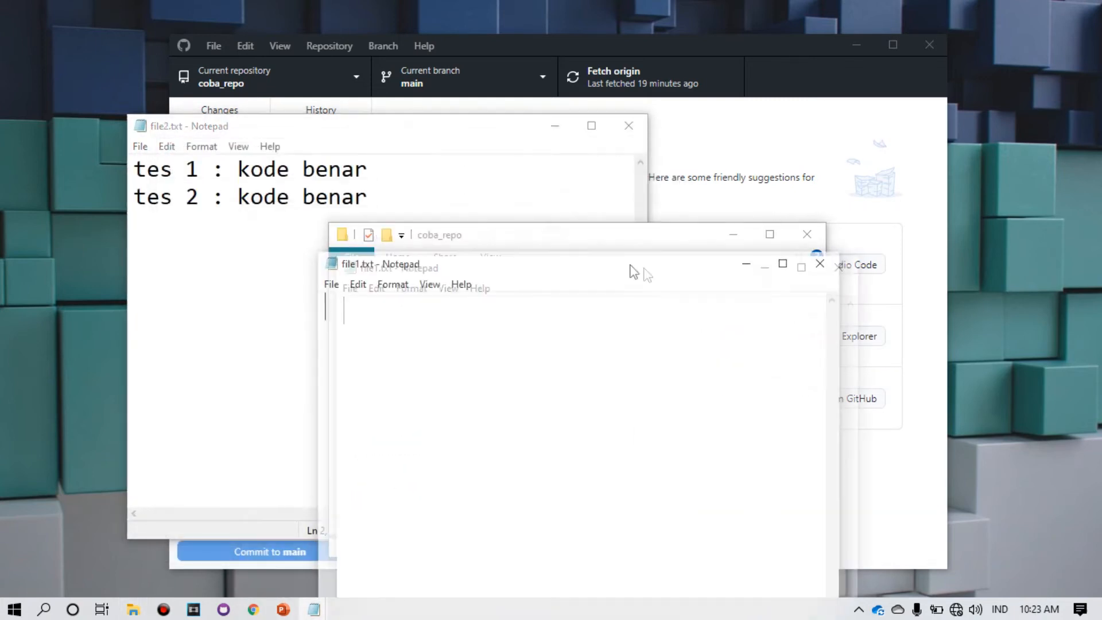
pyautogui.write('tes 1')
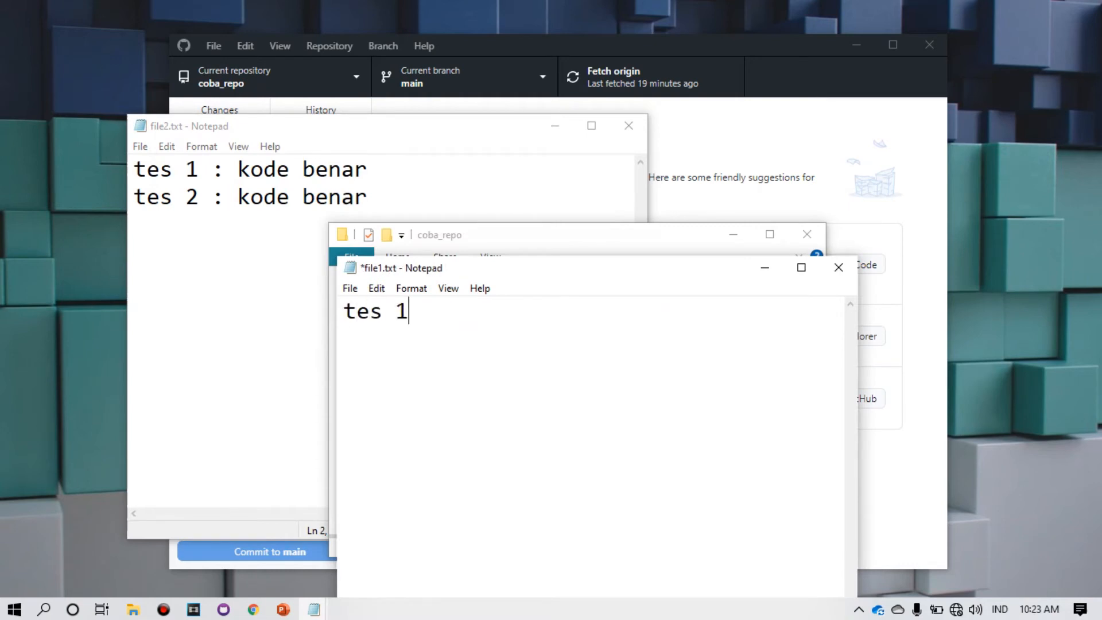
pyautogui.write(' : kode benar')
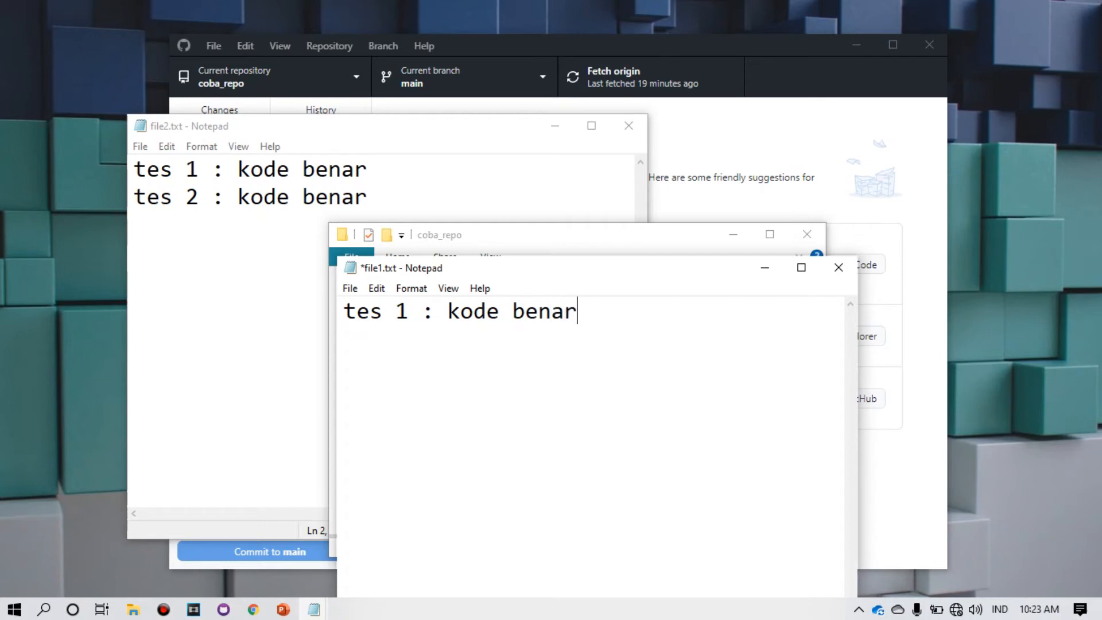
pyautogui.press('Return')
pyautogui.write('tex')
pyautogui.press('BackSpace')
pyautogui.write('s 2 : kode ben')
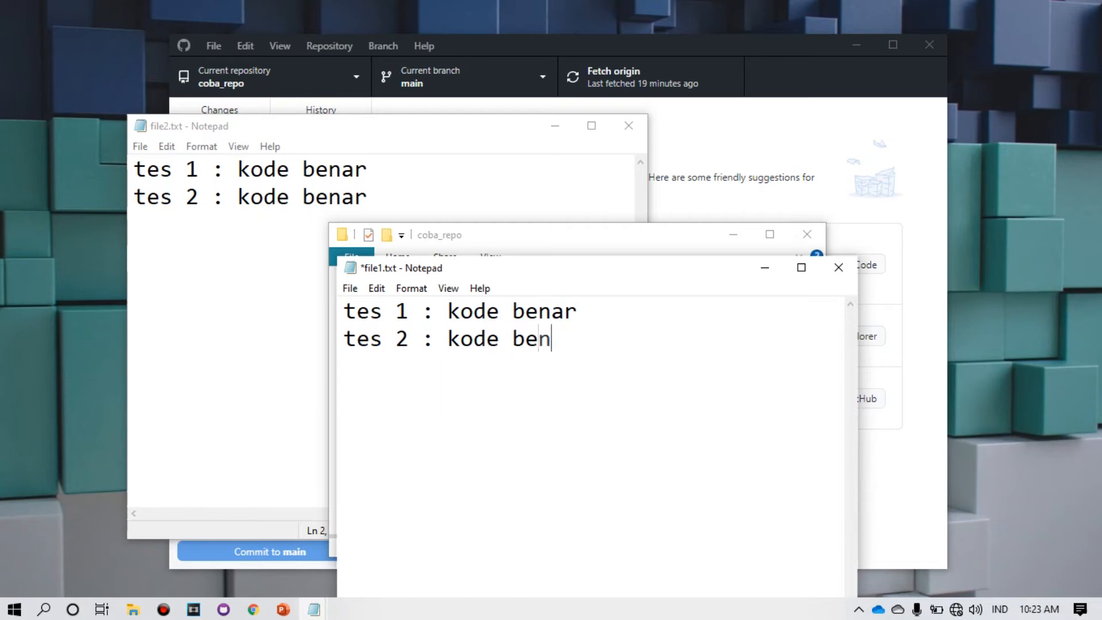
pyautogui.write('ar')
# Step: Compare file1.txt with file2.txt, save file1.txt, and close both Notepad windows
pyautogui.moveTo(594, 274); pyautogui.dragTo(662, 135)
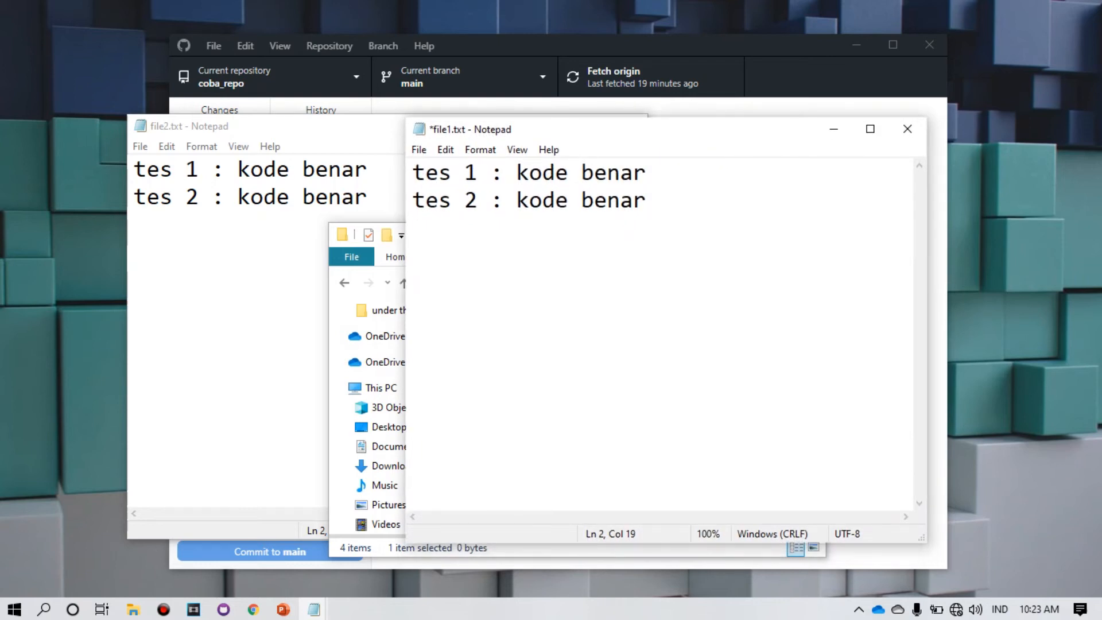
pyautogui.click(238, 253)
pyautogui.click(770, 276)
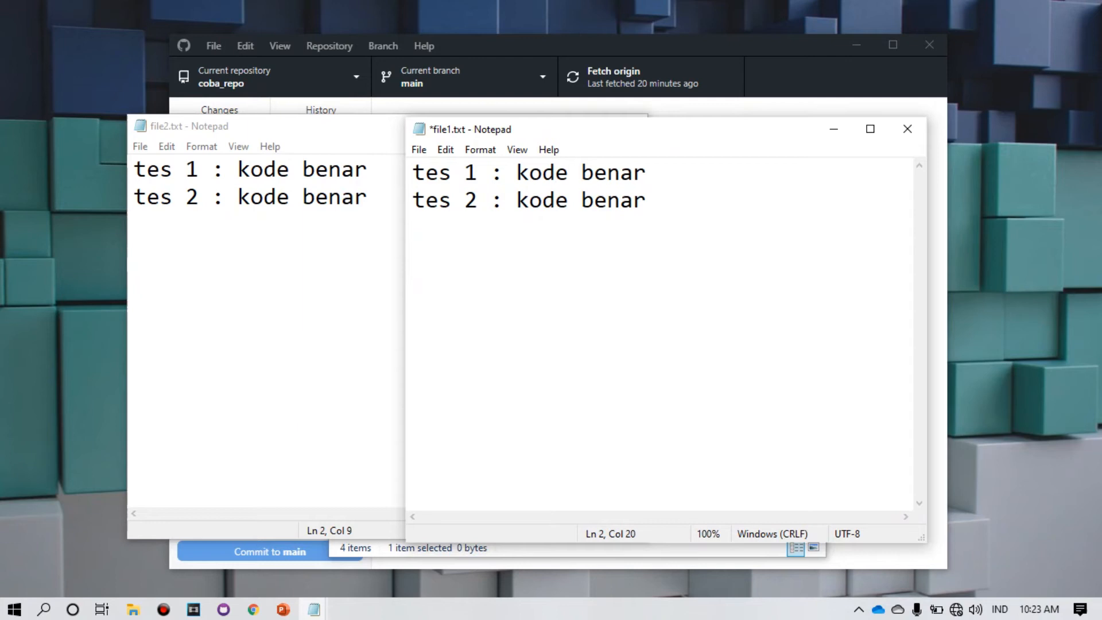
pyautogui.click(341, 253)
pyautogui.click(757, 273)
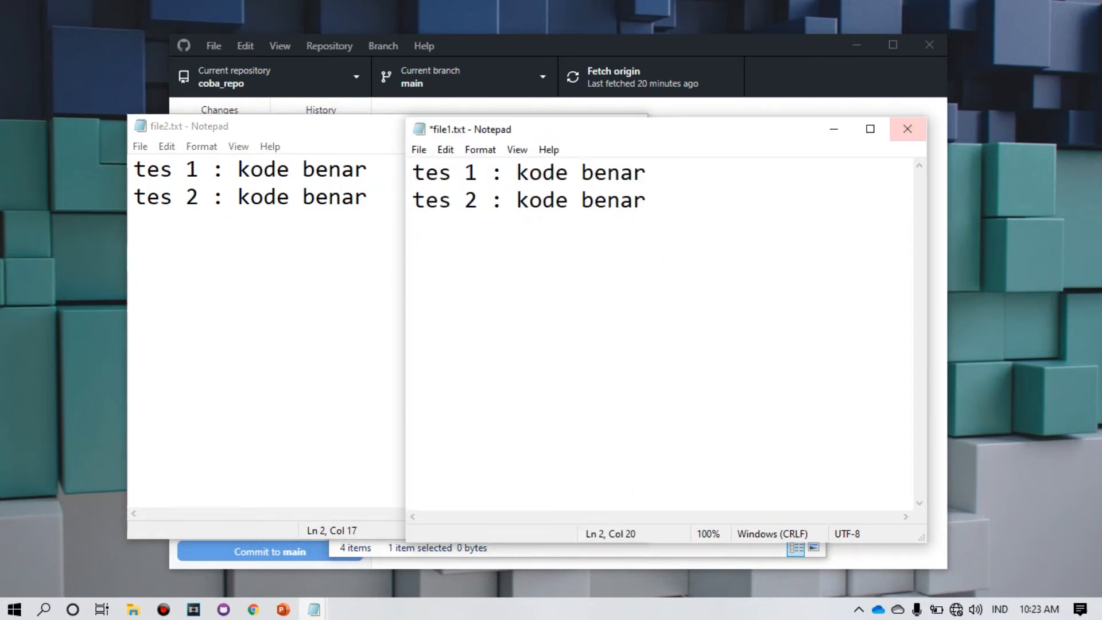
pyautogui.click(908, 128)
pyautogui.click(578, 315)
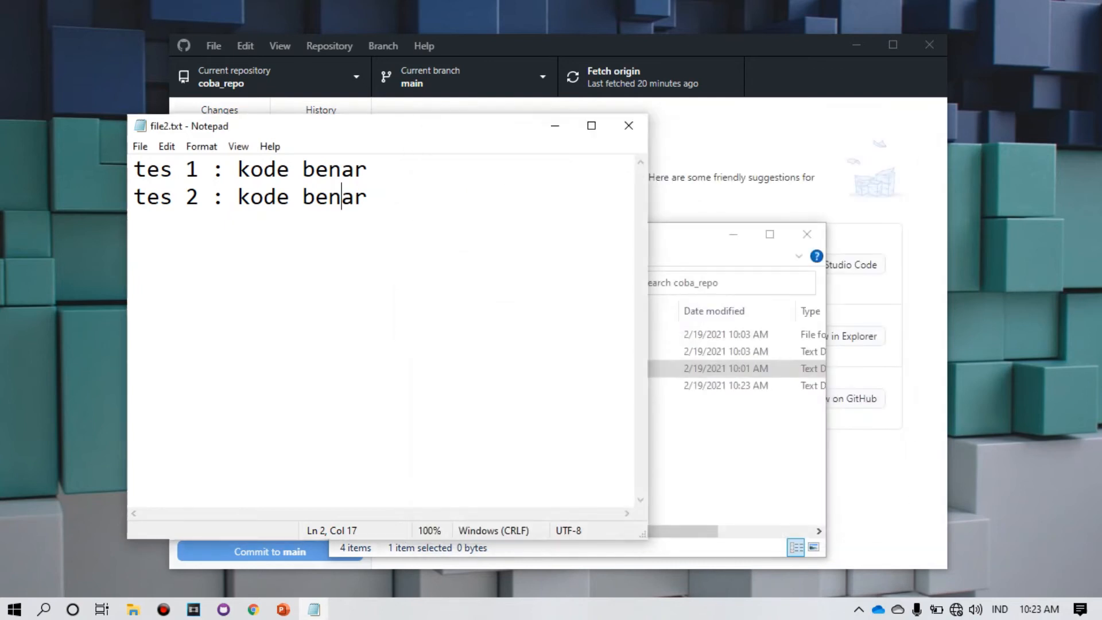
pyautogui.click(628, 125)
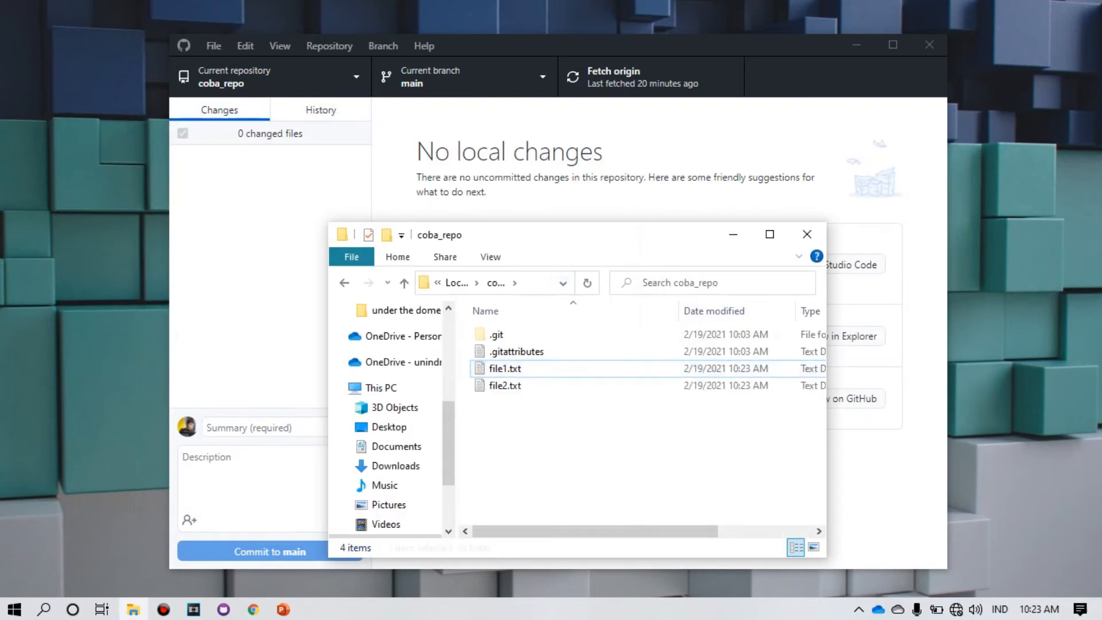
pyautogui.click(270, 258)
# Step: Enter the commit summary 'ok kode berjalan dengan baik' for the file1.txt and file2.txt changes
pyautogui.click(253, 180)
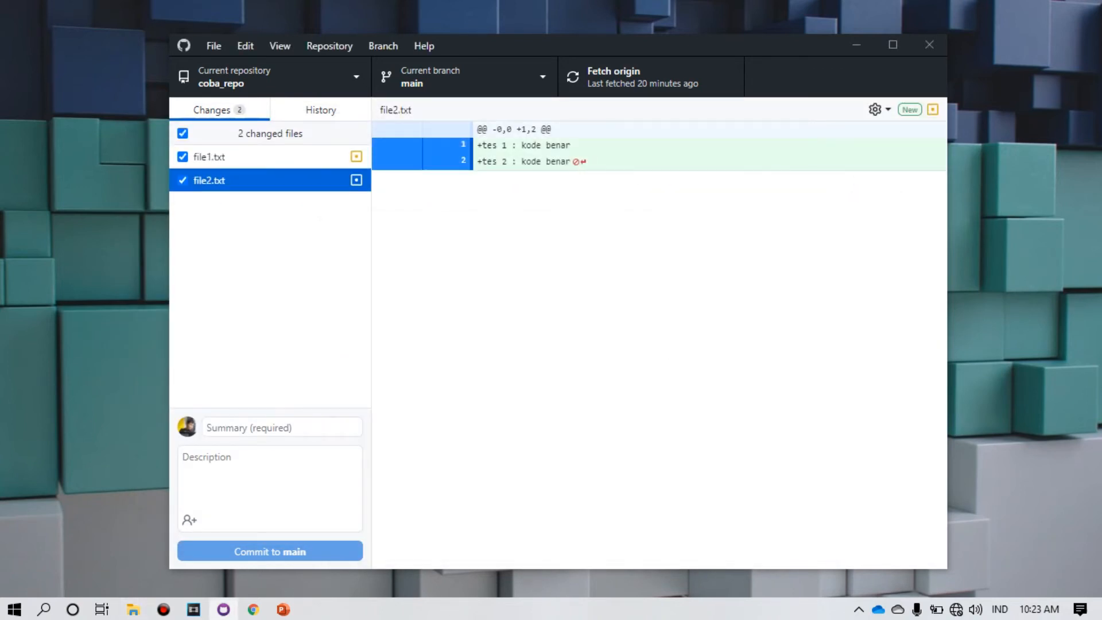
pyautogui.click(282, 427)
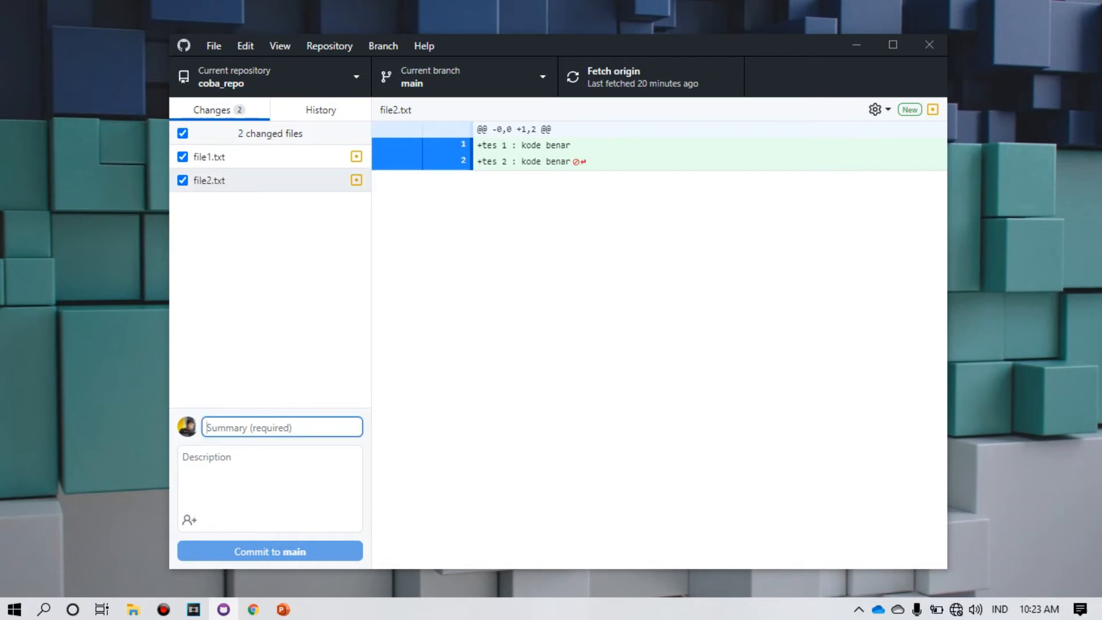
pyautogui.write('ok kode be')
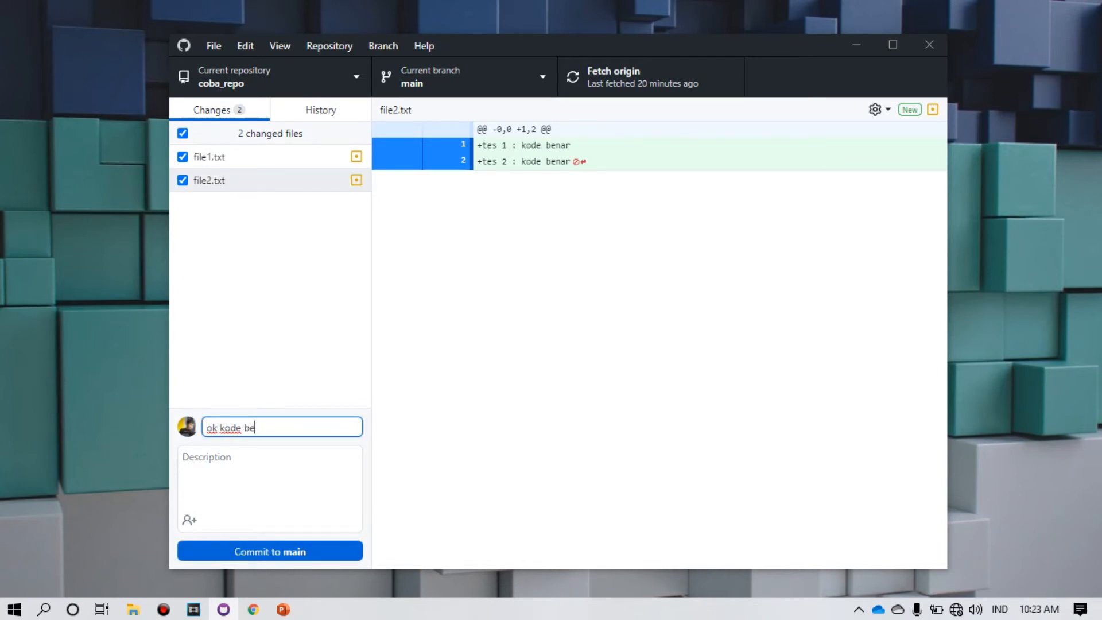
pyautogui.write('rjal de')
pyautogui.press('BackSpace')
pyautogui.write('rjalan debnagn baik')
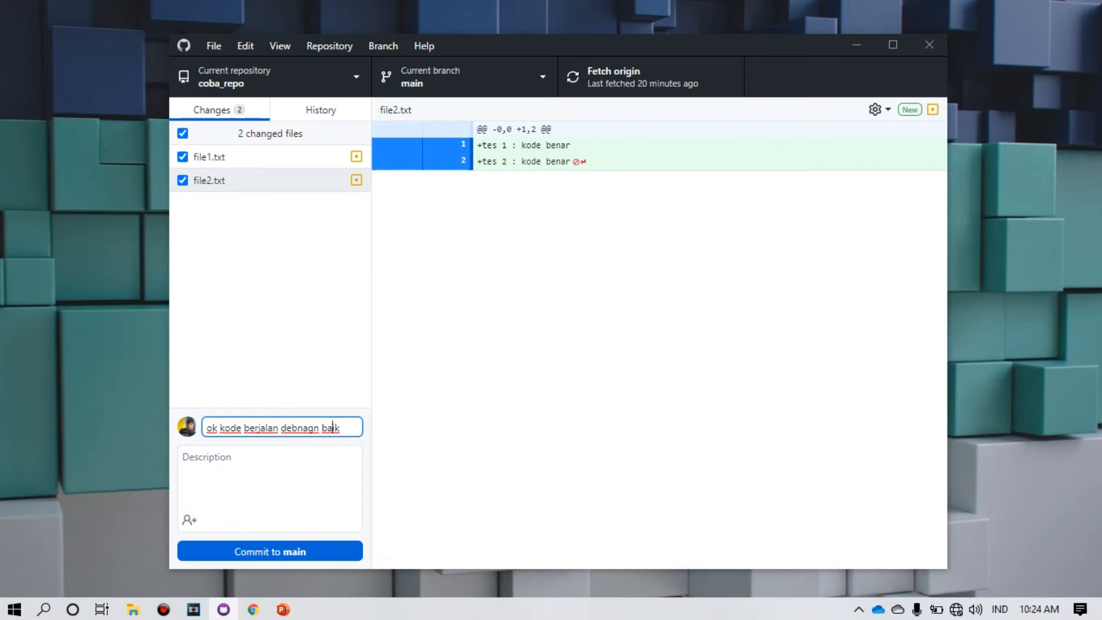
pyautogui.press('BackSpace')
pyautogui.press('Right')
pyautogui.press('Right')
pyautogui.press('BackSpace')
pyautogui.press('Right')
pyautogui.write('a')
# Step: Commit the changes to main and push them to origin
pyautogui.hotkey('ctrl', 'Return')
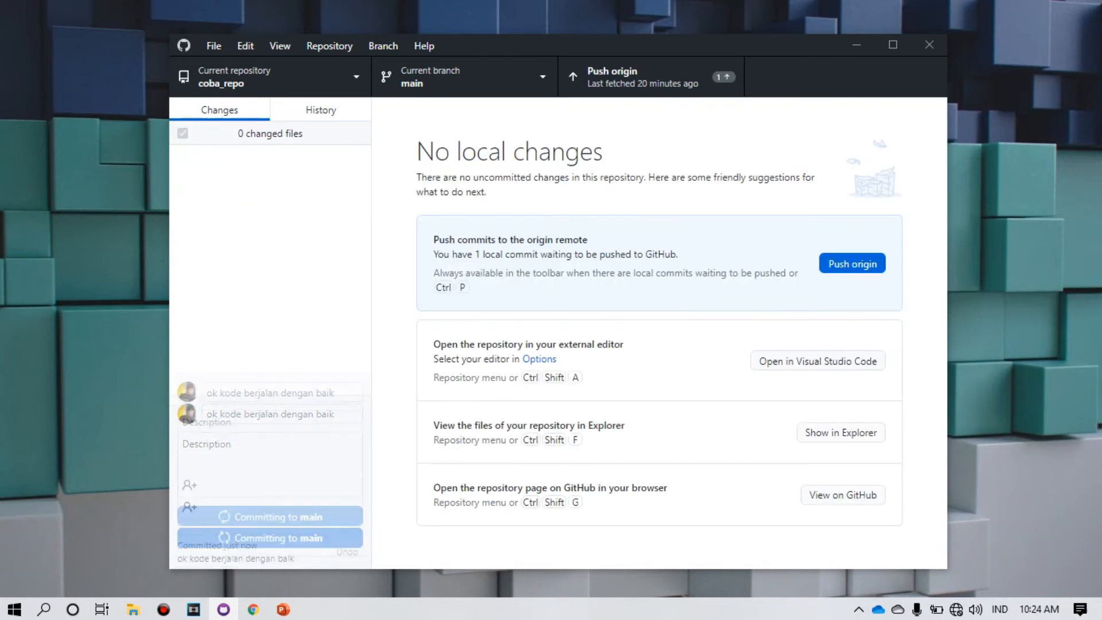
pyautogui.hotkey('ctrl', 'p')
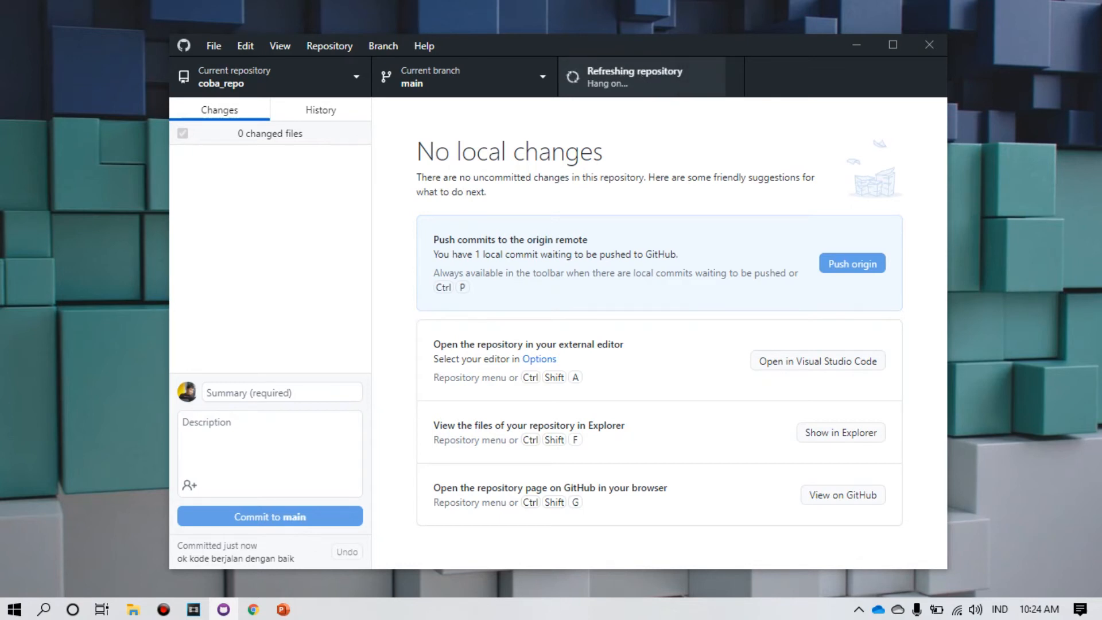
pyautogui.hotkey('alt', 'Tab')
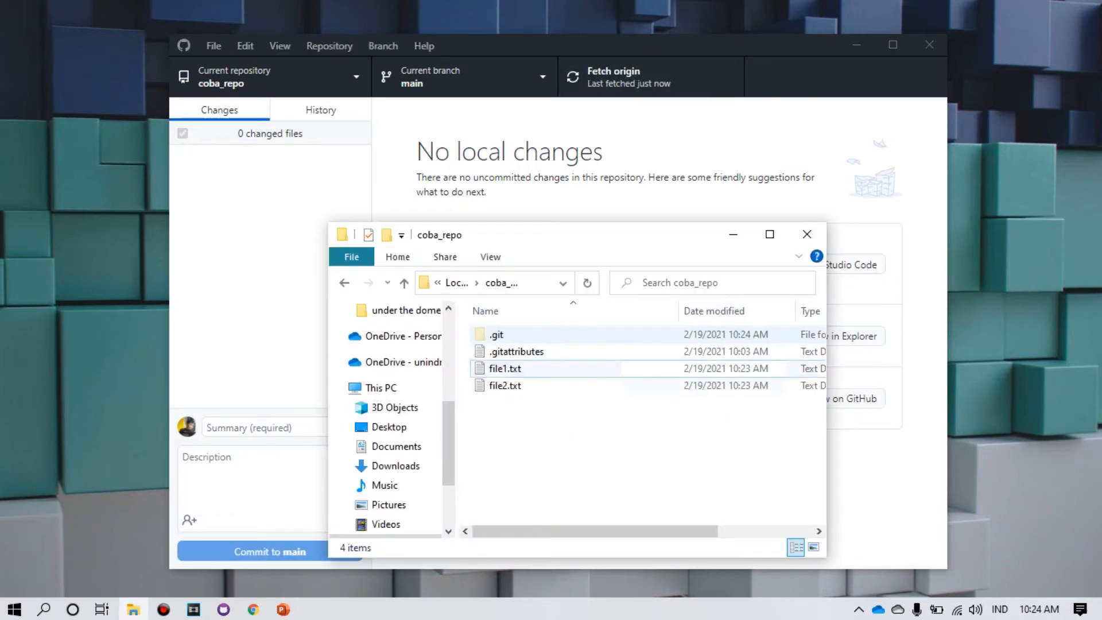
# Step: Append 'tes 3 : kode benar' and 'tes 4 : kode salah' to file2.txt, save, and close Explorer
pyautogui.doubleClick(551, 386)
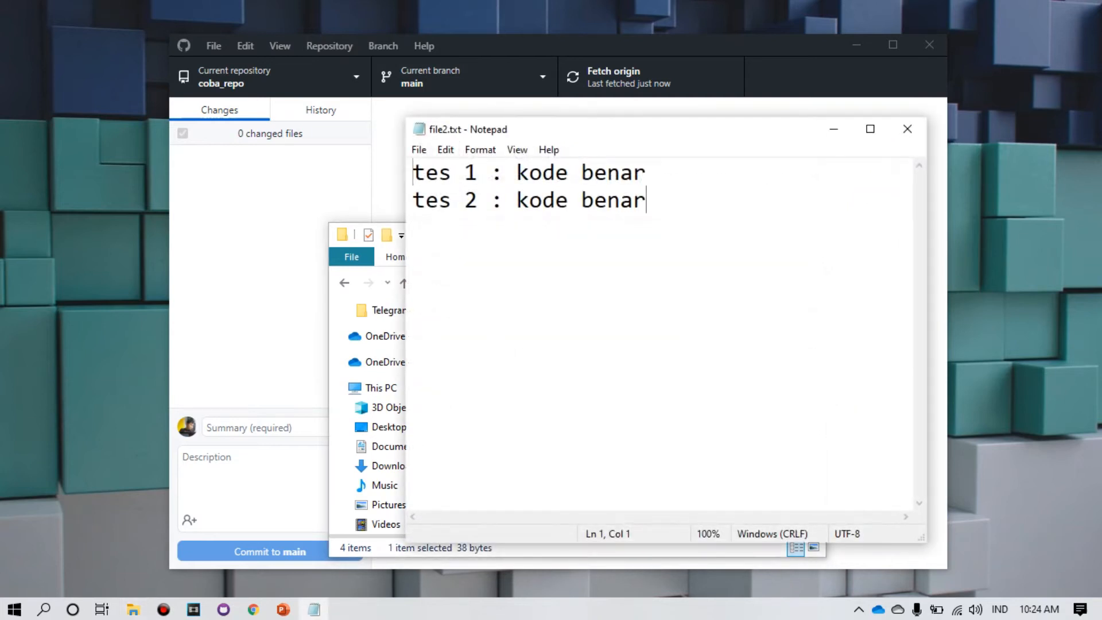
pyautogui.press('Return')
pyautogui.write('tes')
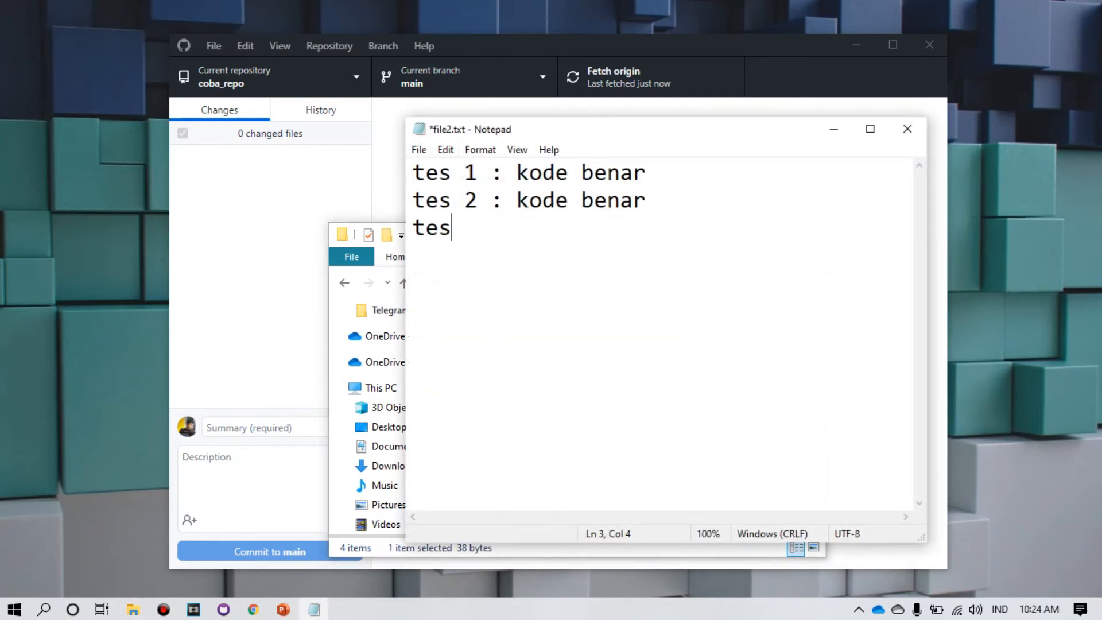
pyautogui.write(' 3 : kode benar')
pyautogui.press('Return')
pyautogui.write('tes 4 ')
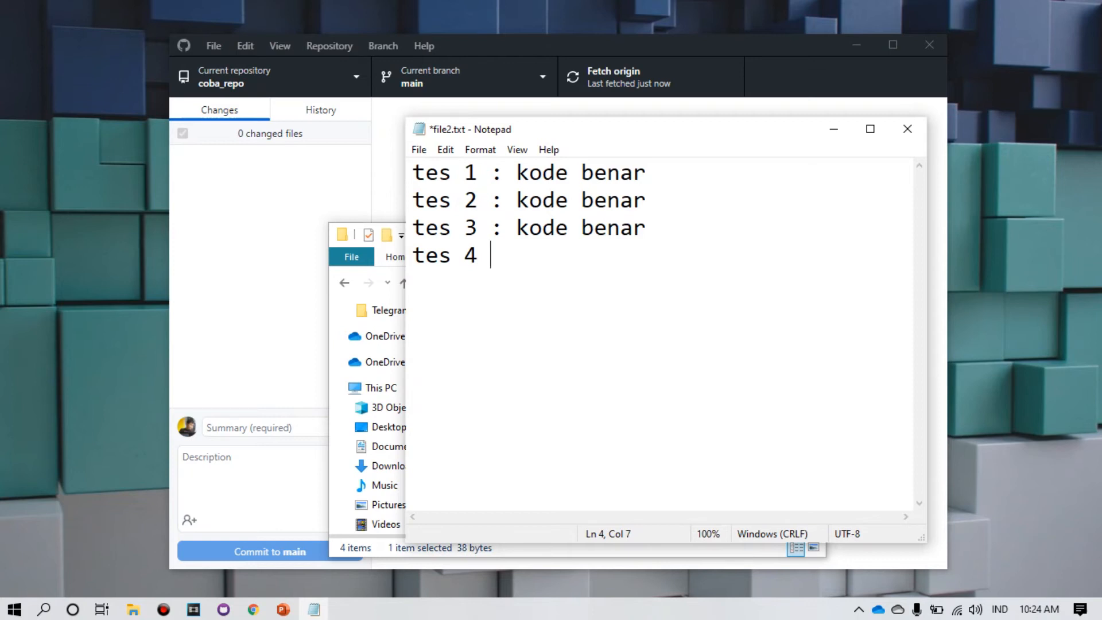
pyautogui.write(': kode sa')
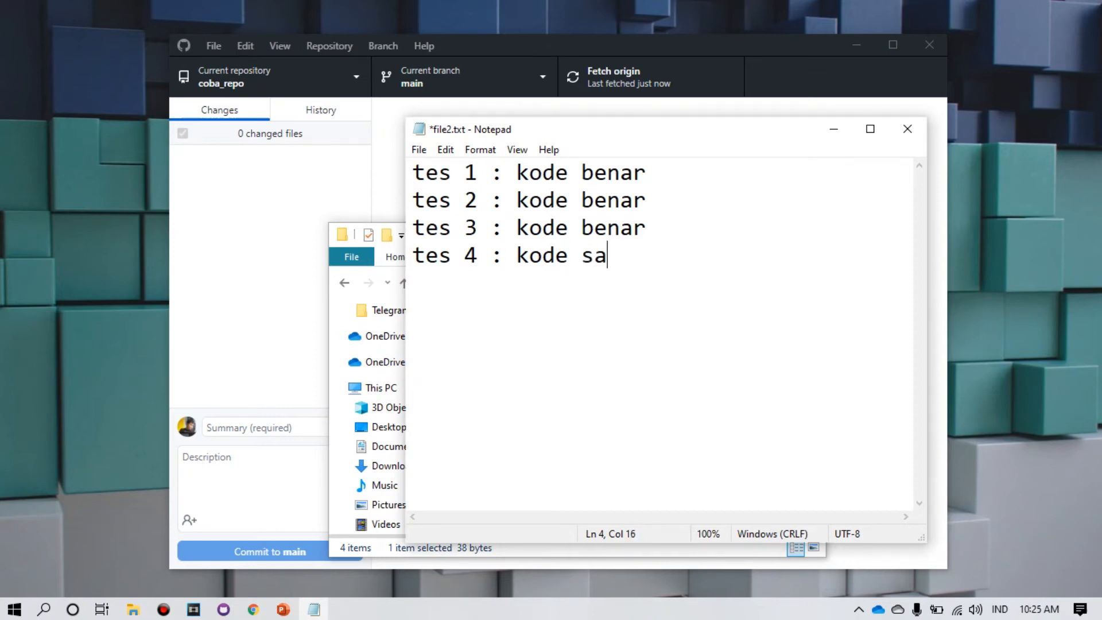
pyautogui.write('lah')
pyautogui.press('Down')
pyautogui.click(908, 129)
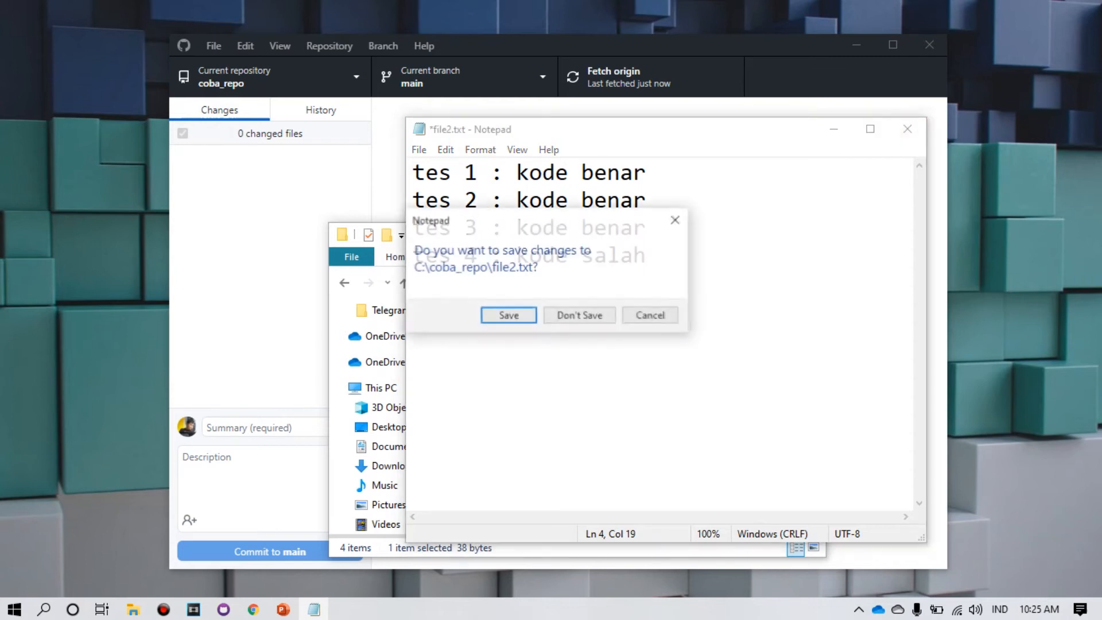
pyautogui.click(581, 315)
pyautogui.click(807, 234)
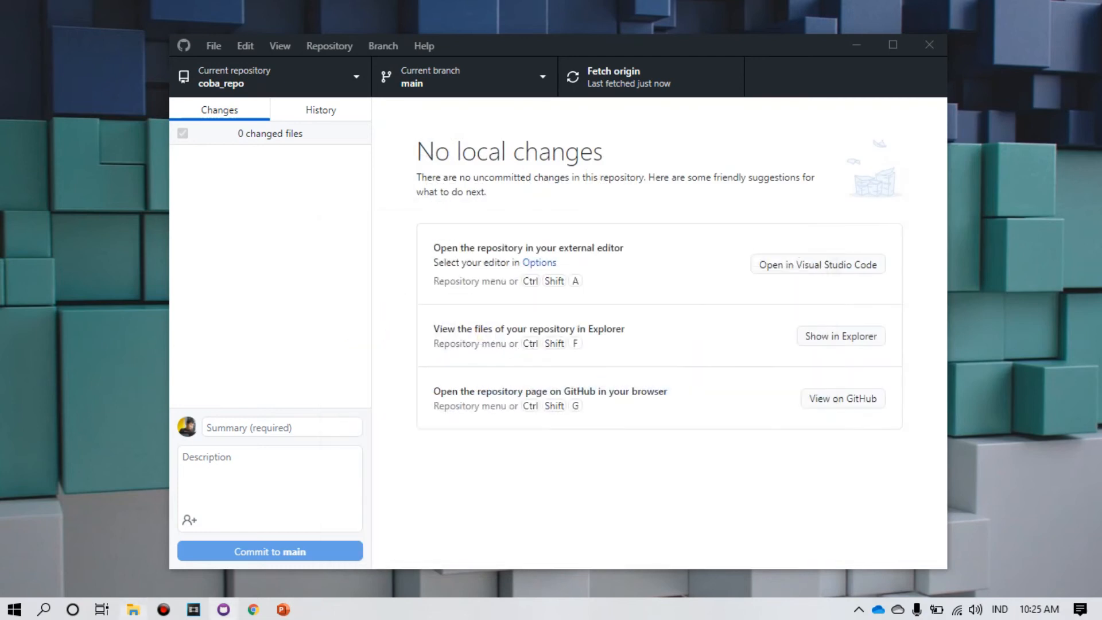
# Step: Commit the file2.txt change to main as 'versi salah' and push it to origin
pyautogui.click(282, 428)
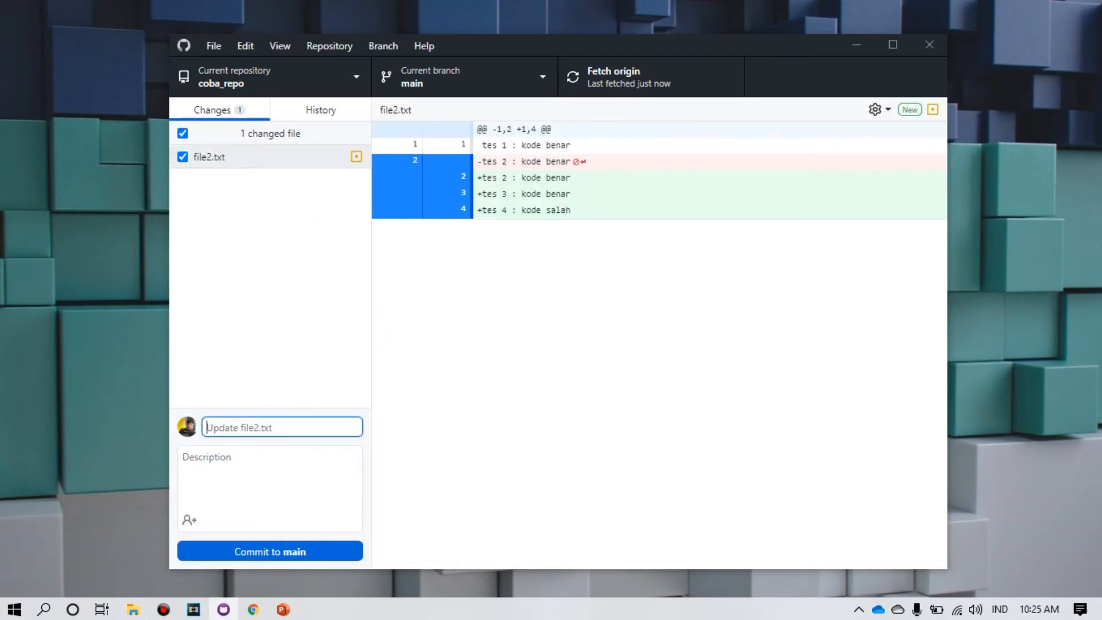
pyautogui.write('versi salah')
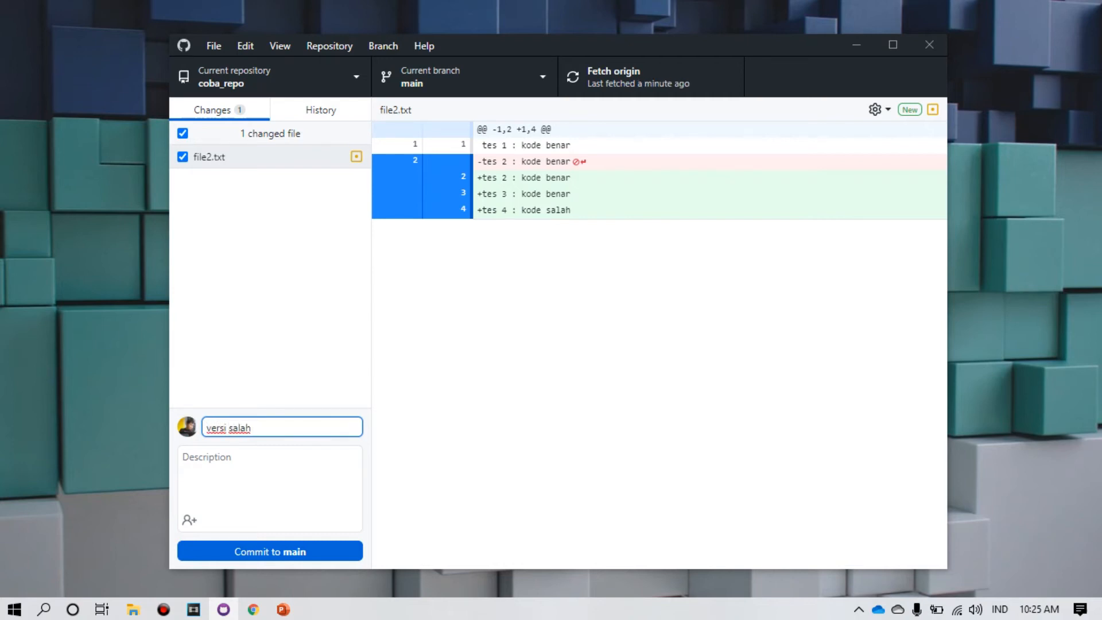
pyautogui.hotkey('ctrl', 'Return')
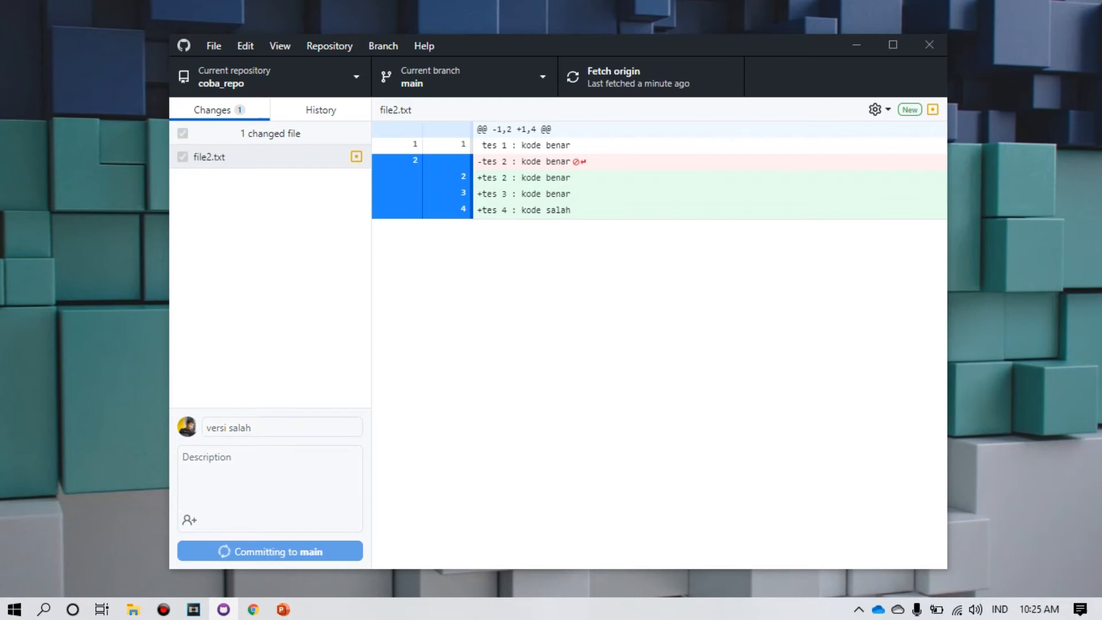
pyautogui.hotkey('ctrl', 'p')
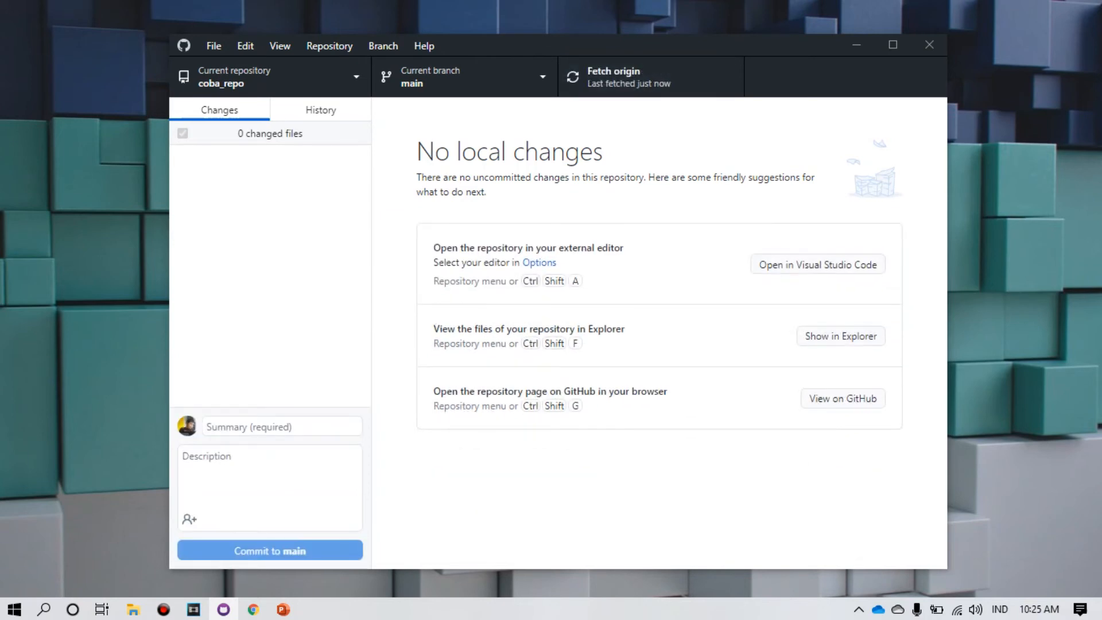
# Step: Check file2.txt's history on GitHub (three commits topped by 'versi salah'), then close Chrome
pyautogui.hotkey('ctrl', 'shift', 'g')
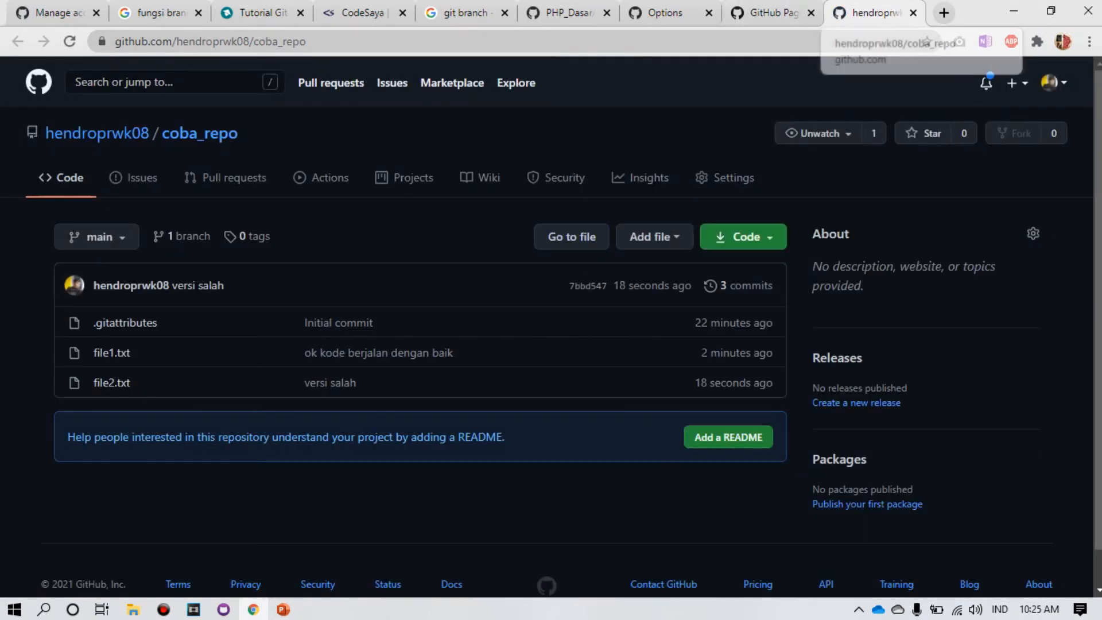
pyautogui.rightClick(858, 14)
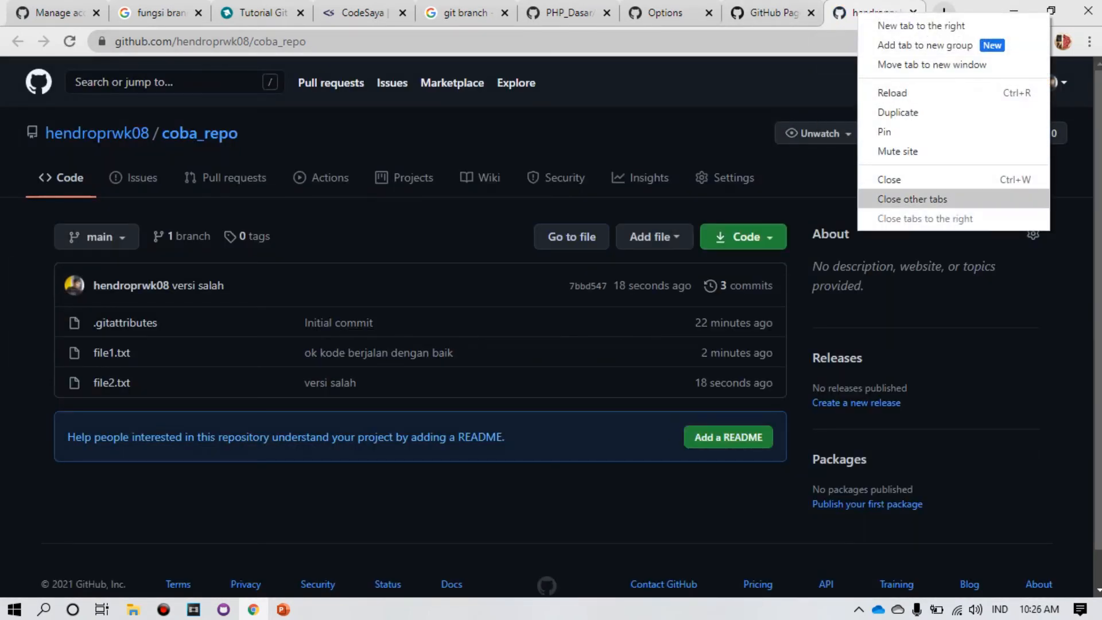
pyautogui.click(913, 198)
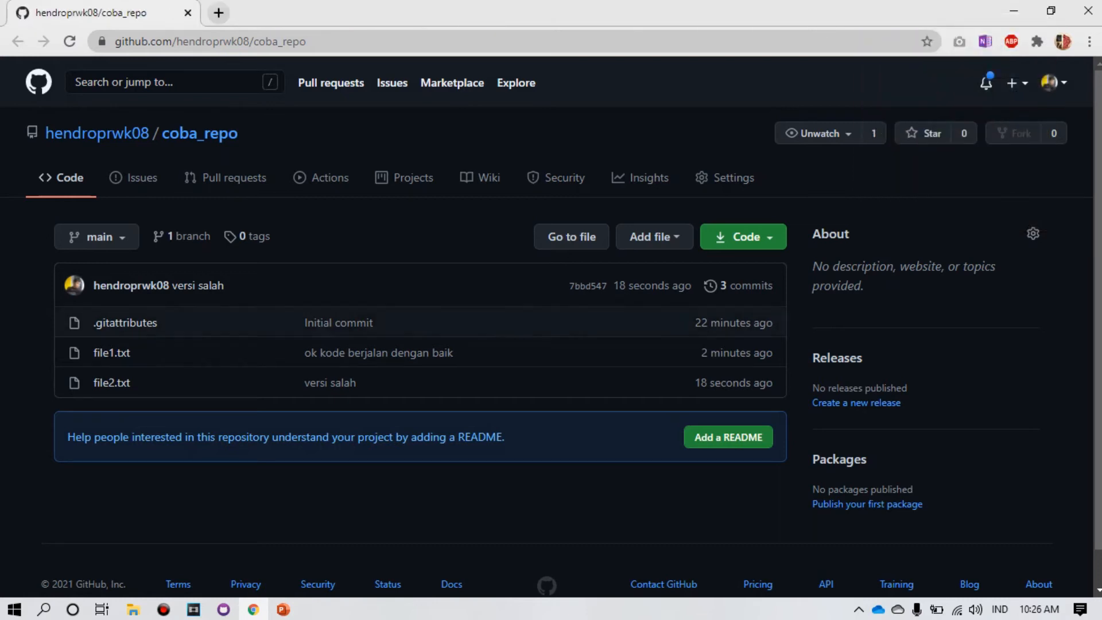
pyautogui.click(112, 383)
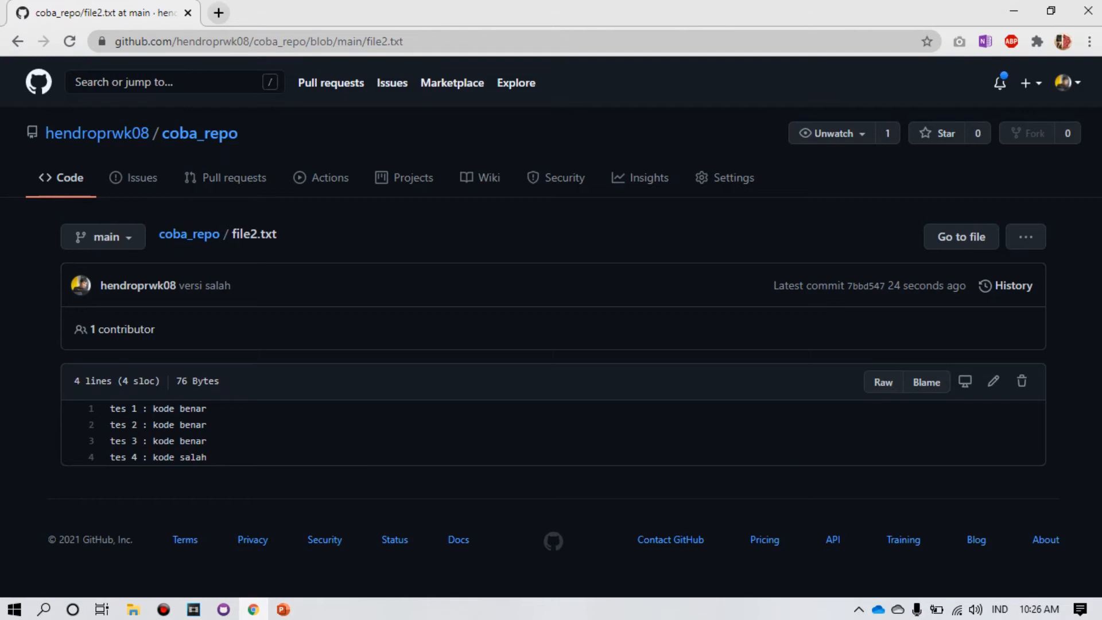
pyautogui.click(1013, 285)
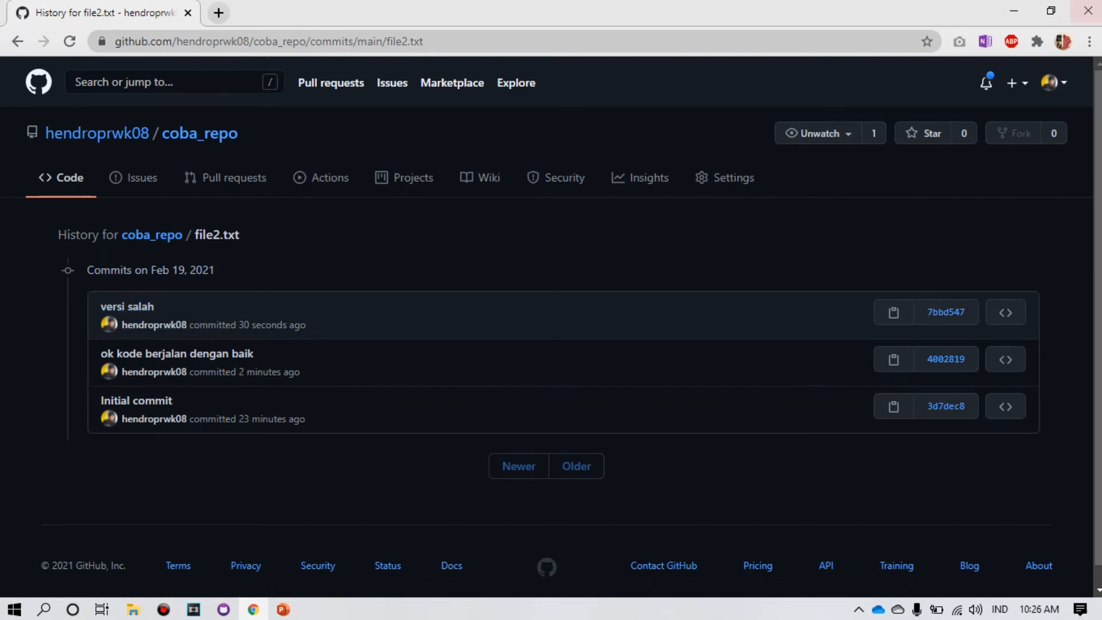
pyautogui.click(1088, 10)
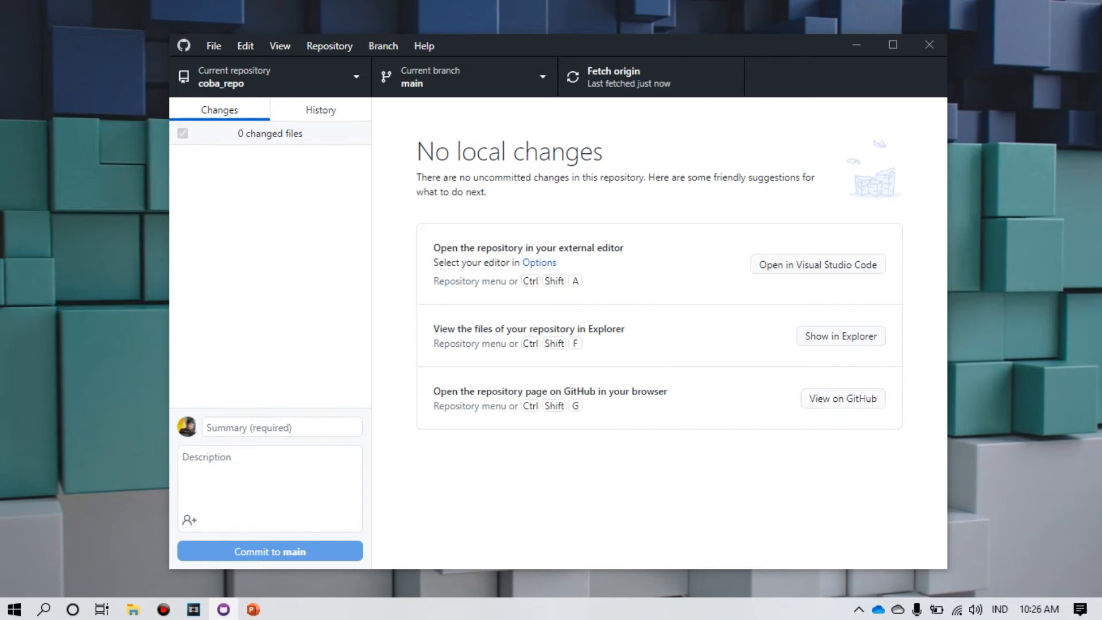
# Step: Select the 'versi salah' commit in coba_repo's history and inspect its file2.txt diff
pyautogui.click(356, 81)
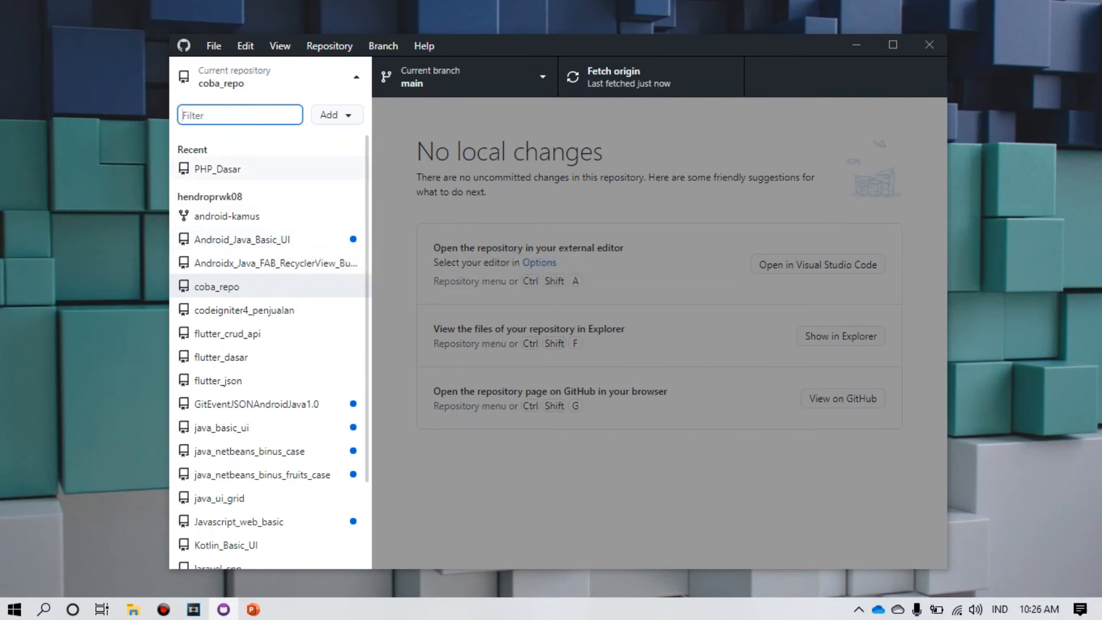
pyautogui.press('Escape')
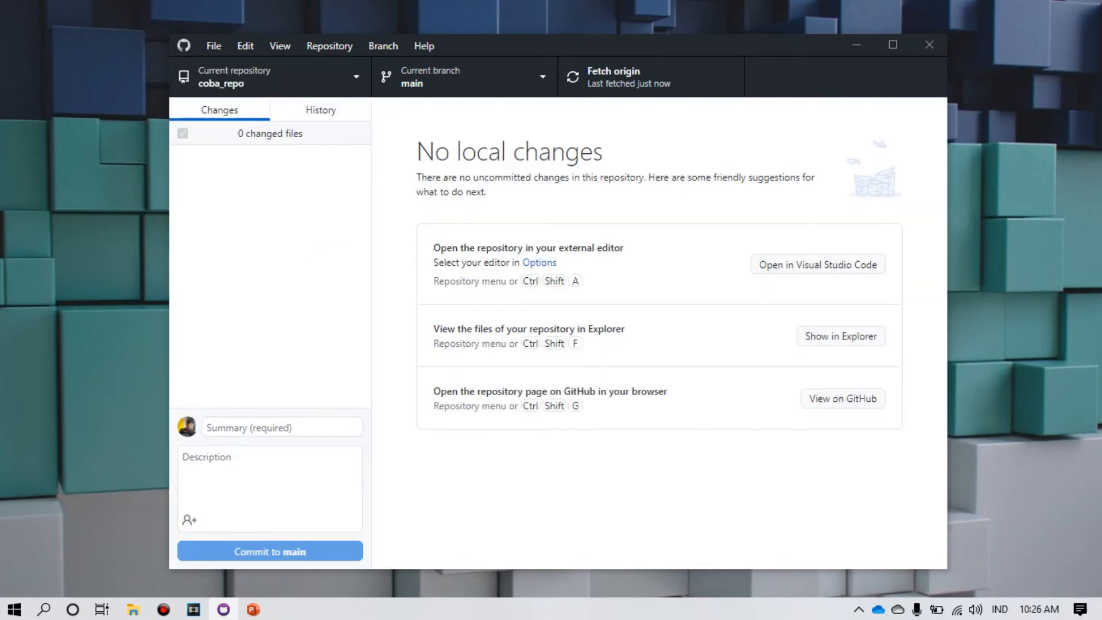
pyautogui.click(276, 77)
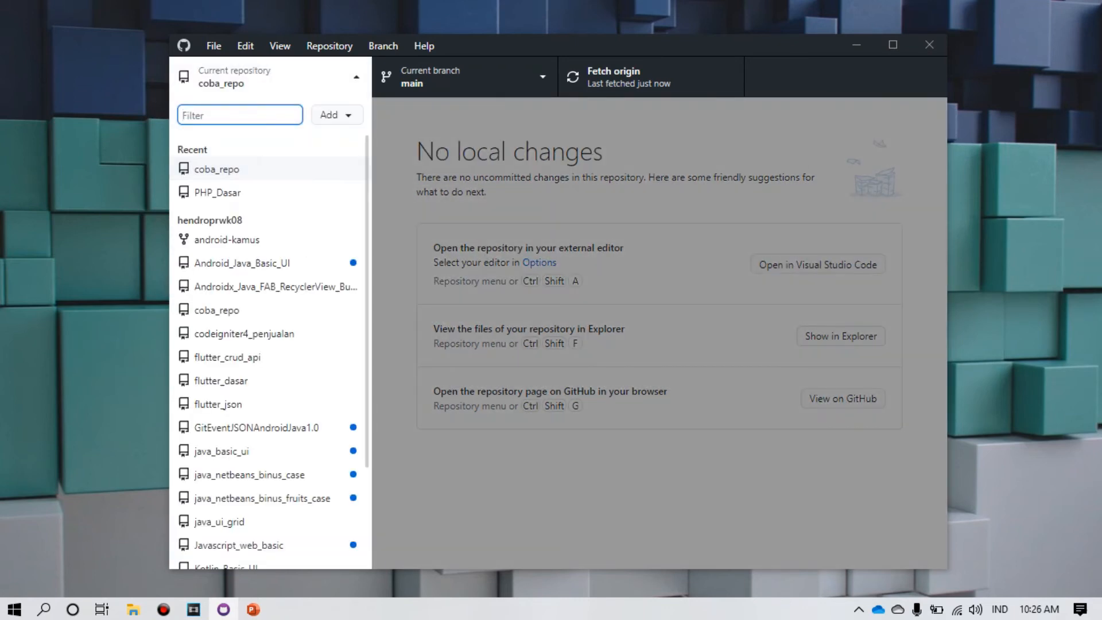
pyautogui.click(270, 77)
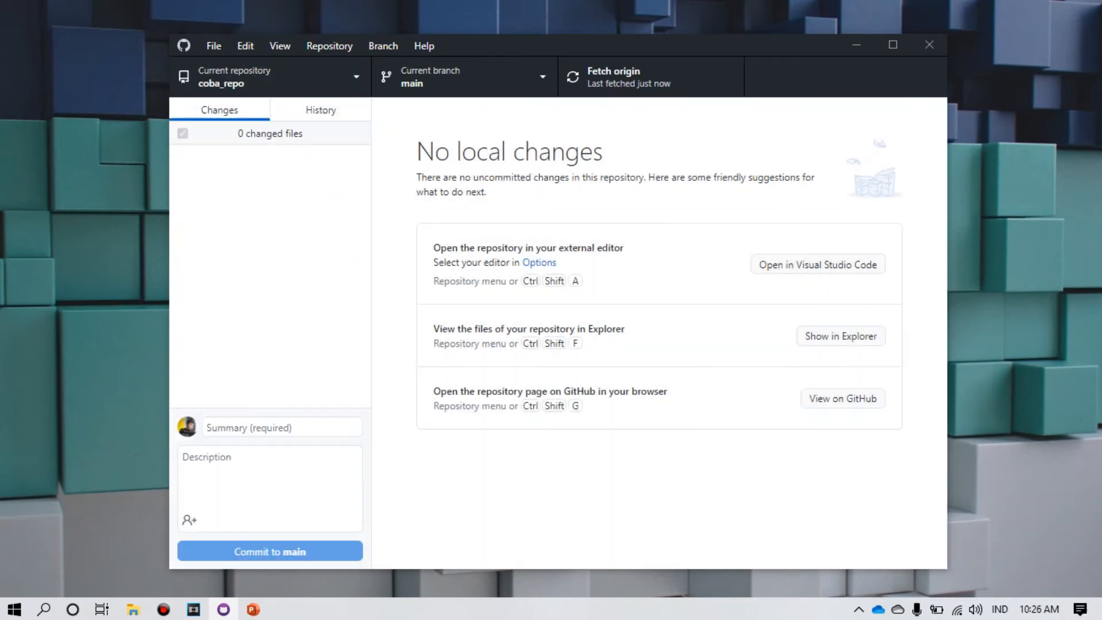
pyautogui.click(320, 110)
pyautogui.click(270, 171)
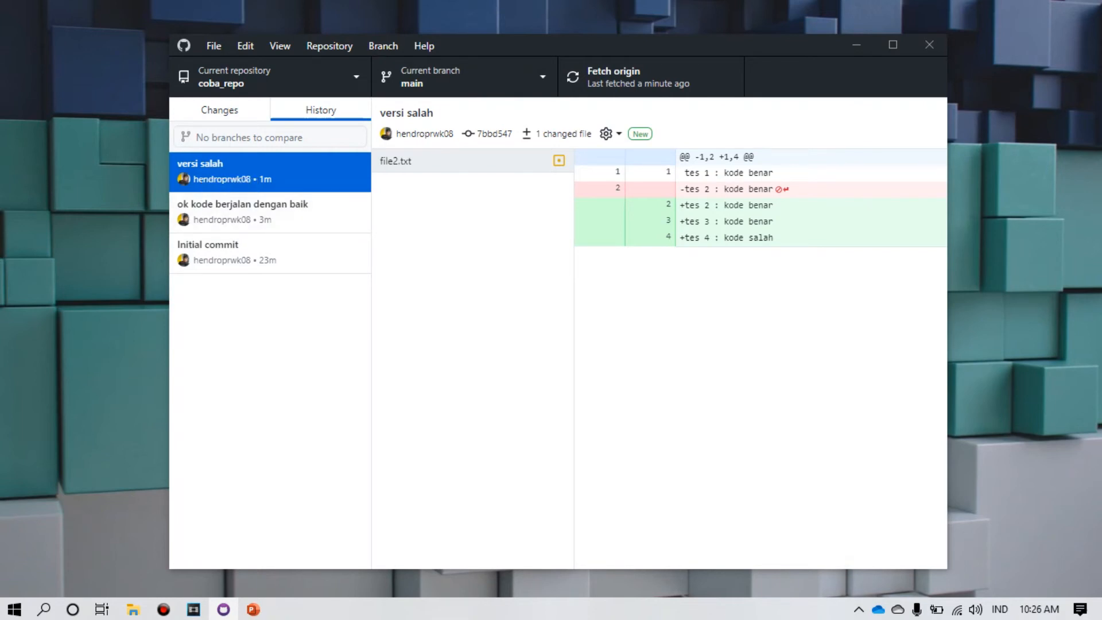
pyautogui.moveTo(773, 237); pyautogui.dragTo(680, 221)
pyautogui.moveTo(773, 205); pyautogui.dragTo(680, 189)
pyautogui.moveTo(773, 237); pyautogui.dragTo(685, 221)
pyautogui.click(437, 161)
# Step: Revert the 'versi salah' commit and push the revert to origin
pyautogui.rightClick(281, 171)
pyautogui.press('Escape')
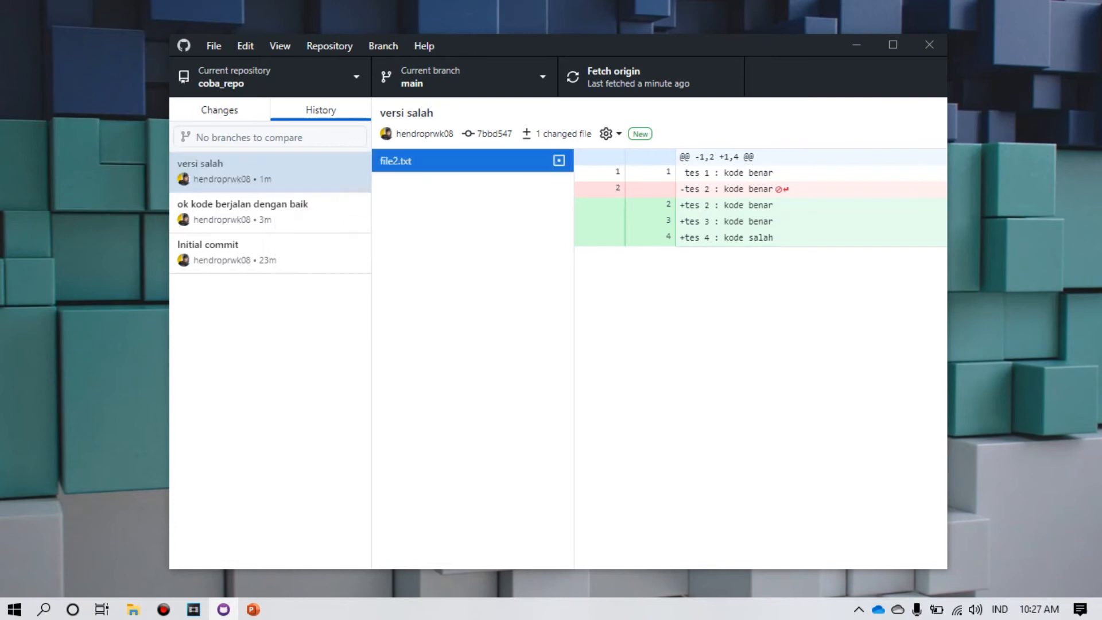
pyautogui.rightClick(301, 170)
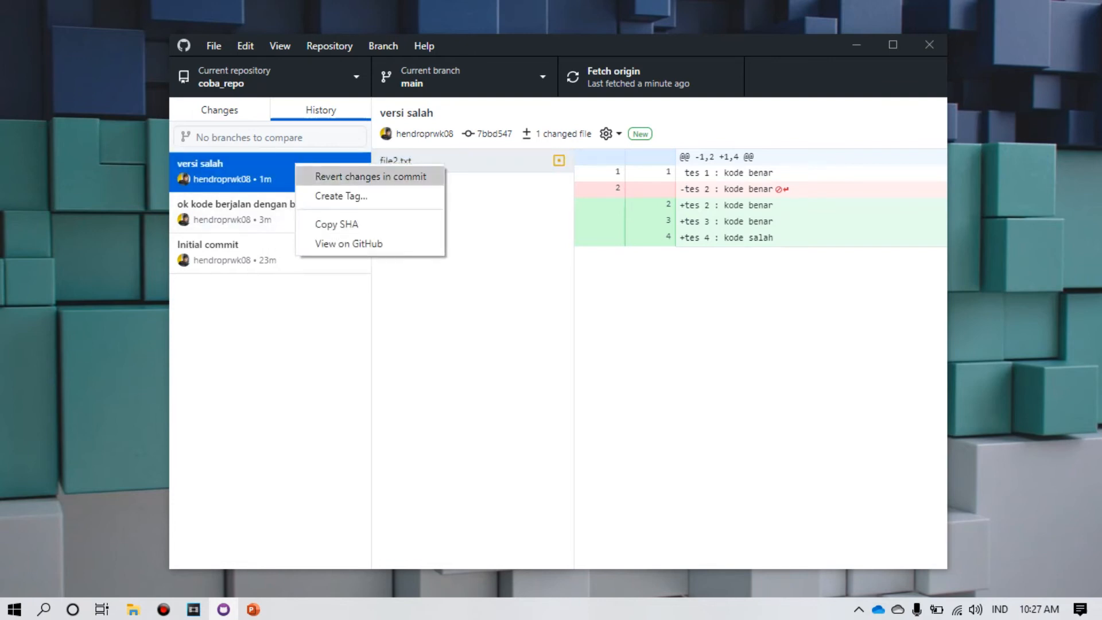
pyautogui.click(370, 176)
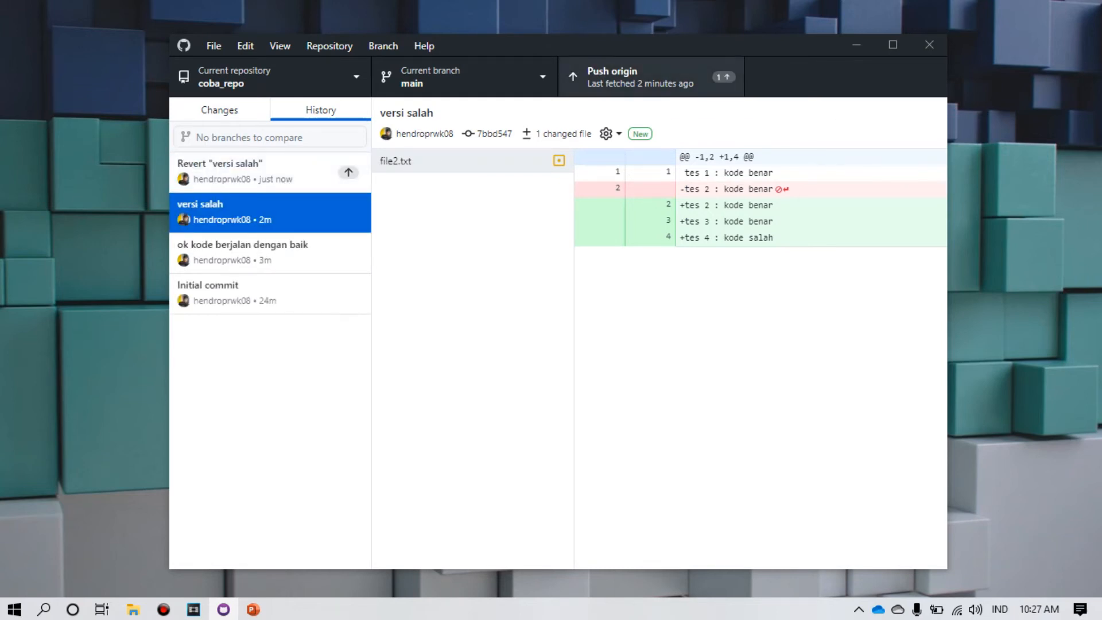
pyautogui.hotkey('ctrl', 'p')
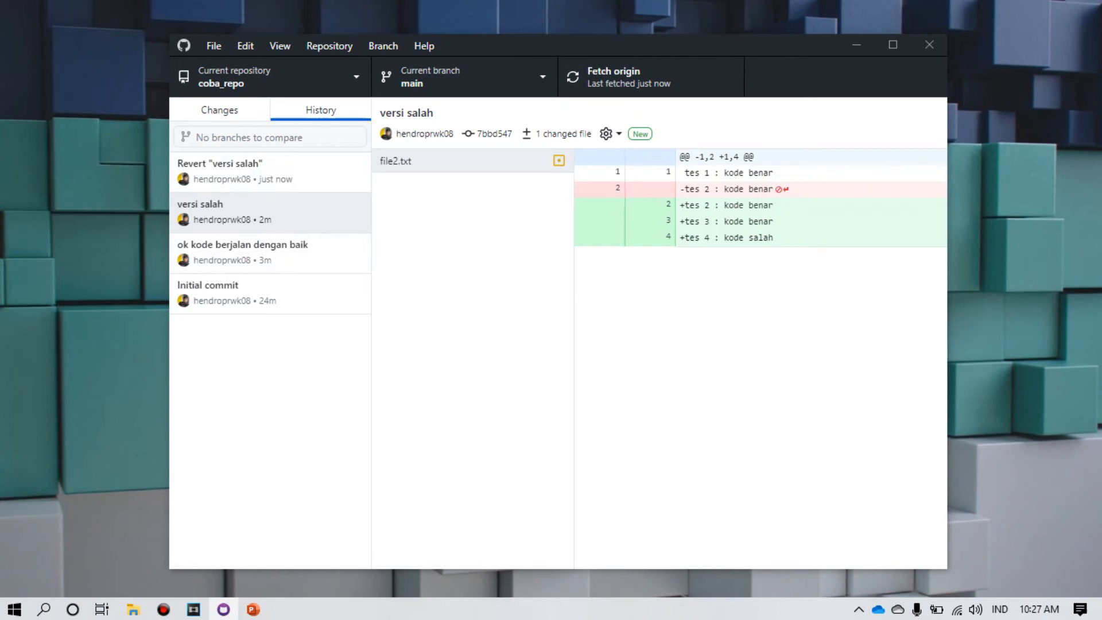
pyautogui.hotkey('ctrl', '1')
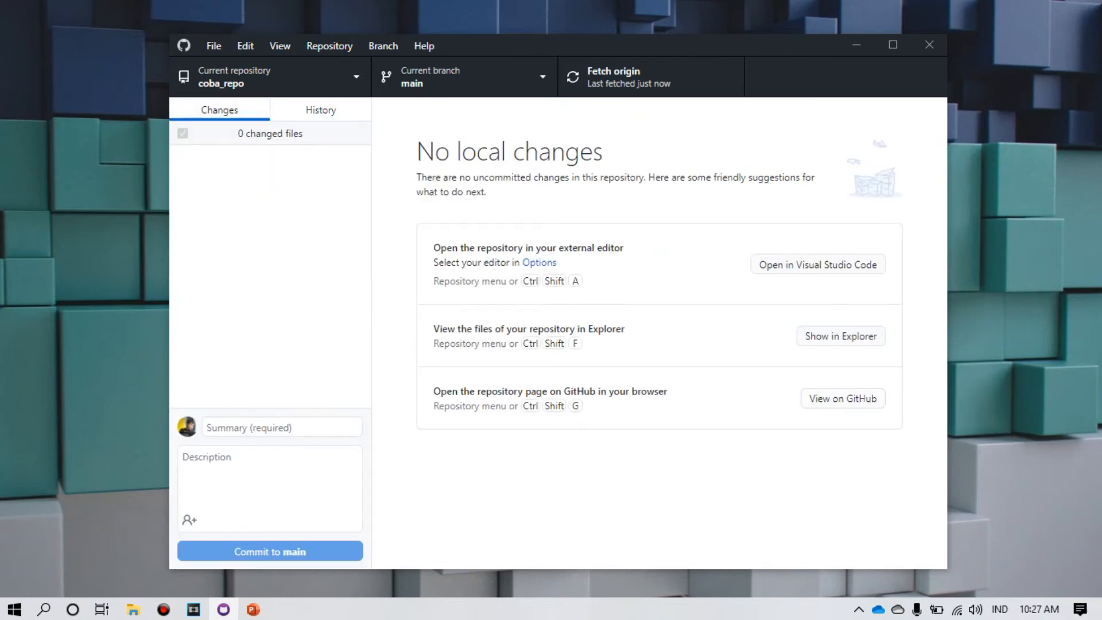
# Step: Confirm file2.txt holds only the two 'kode benar' lines, then close Notepad and Explorer
pyautogui.hotkey('ctrl', 'shift', 'f')
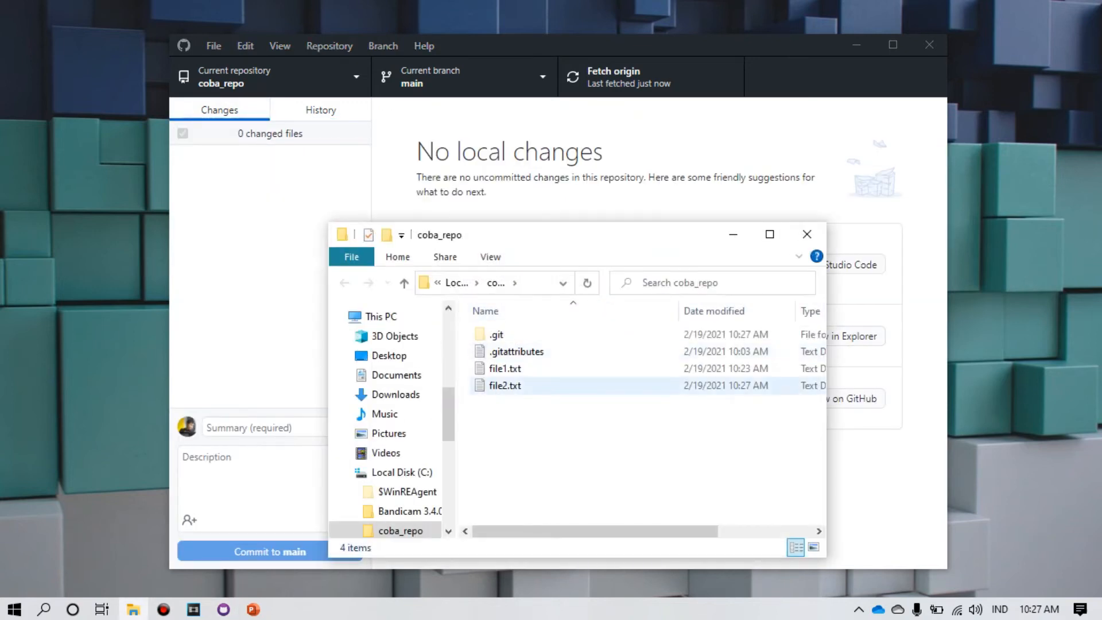
pyautogui.doubleClick(506, 386)
pyautogui.moveTo(667, 132); pyautogui.dragTo(687, 186)
pyautogui.click(669, 257)
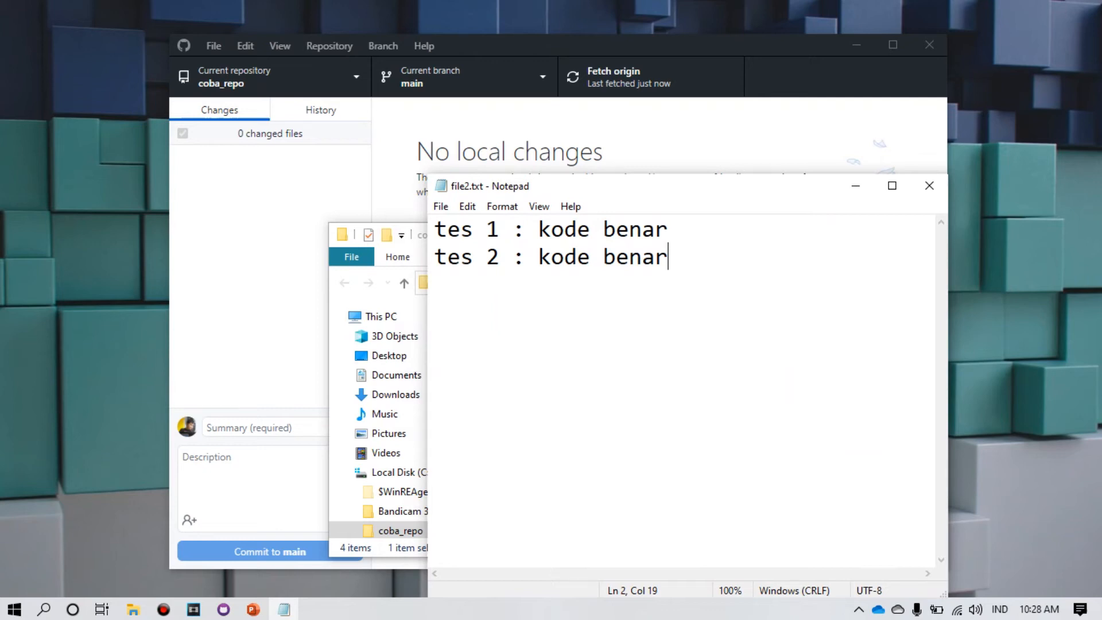
pyautogui.click(929, 186)
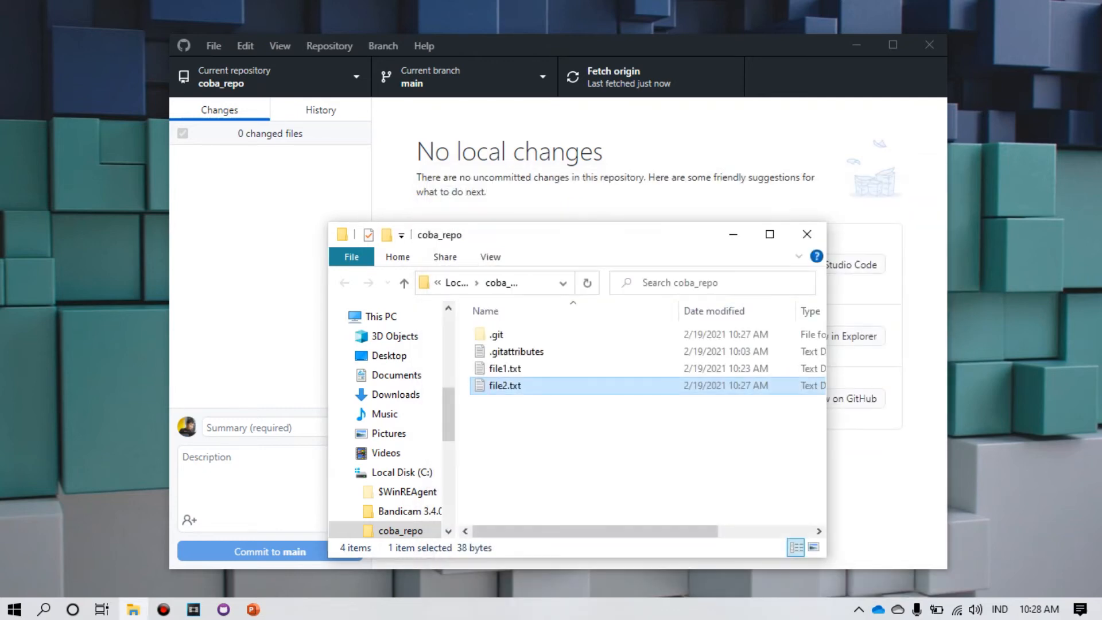
pyautogui.hotkey('alt', 'F4')
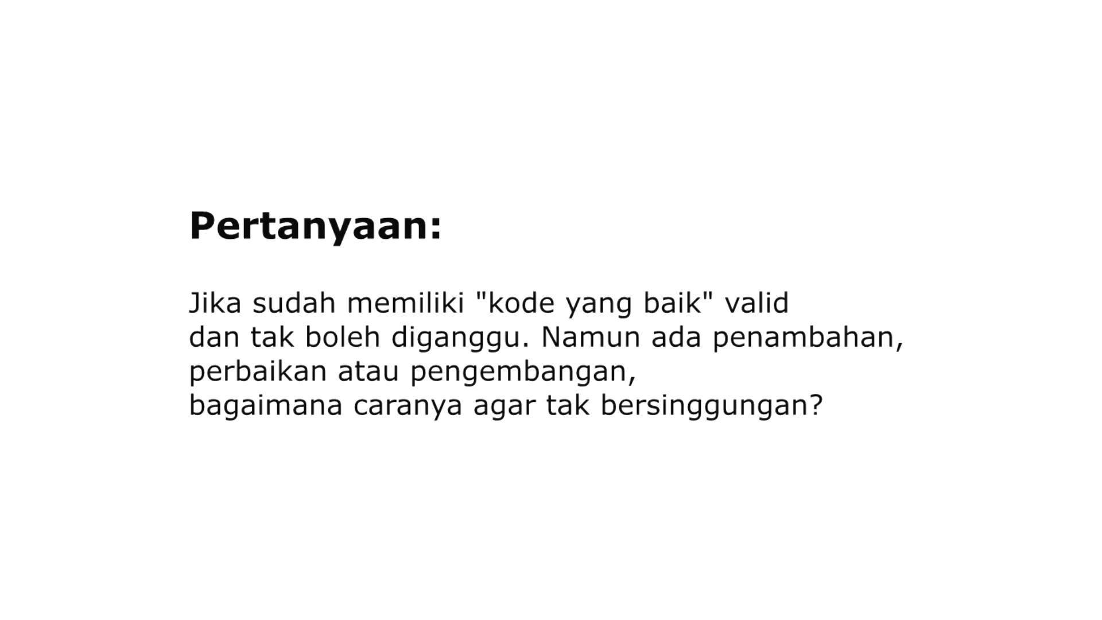